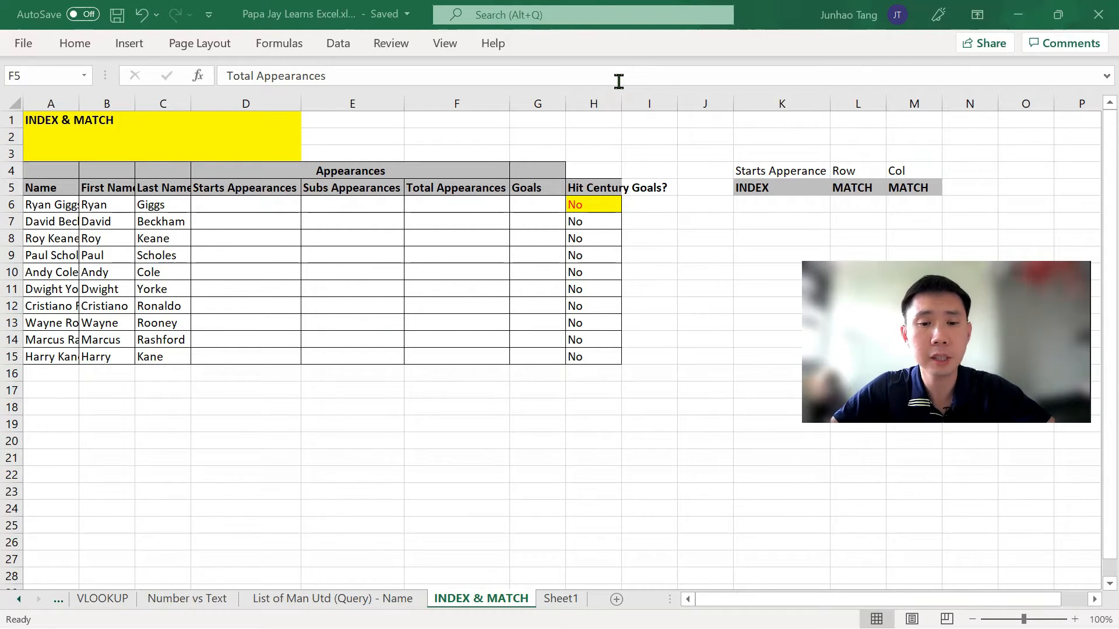
Switch to the VLOOKUP sheet and highlight the Starts, Subs, Total and Goals results in D6:G16 for review.
{"action": "left_click", "coordinate": [660, 290]}
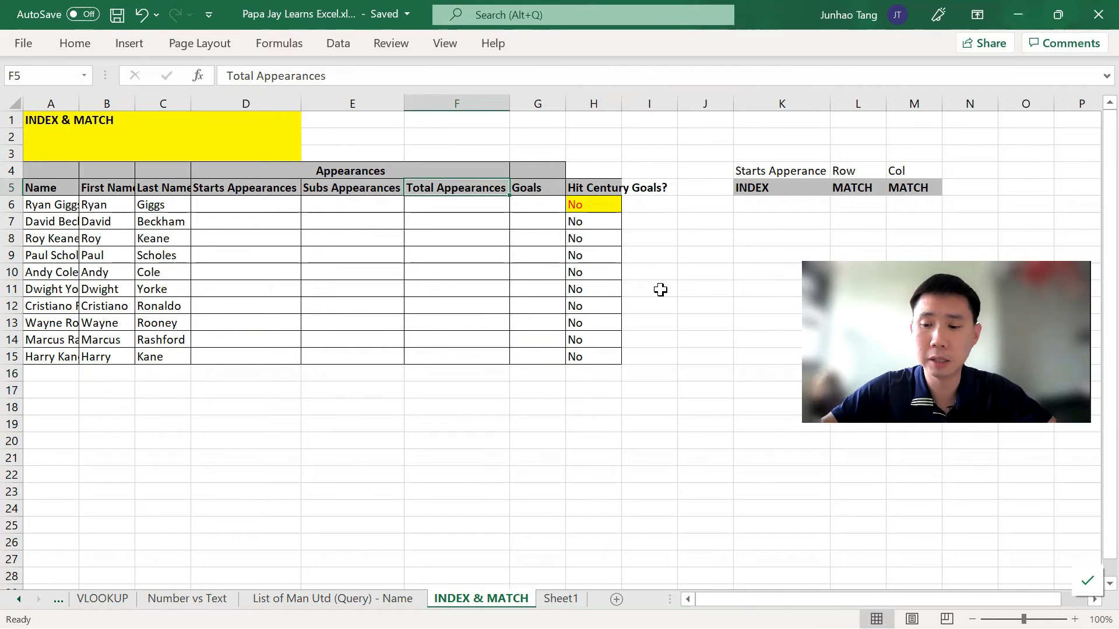
{"action": "key", "text": "ctrl+Page_Up"}
{"action": "key", "text": "ctrl+Page_Up"}
{"action": "key", "text": "ctrl+Page_Up"}
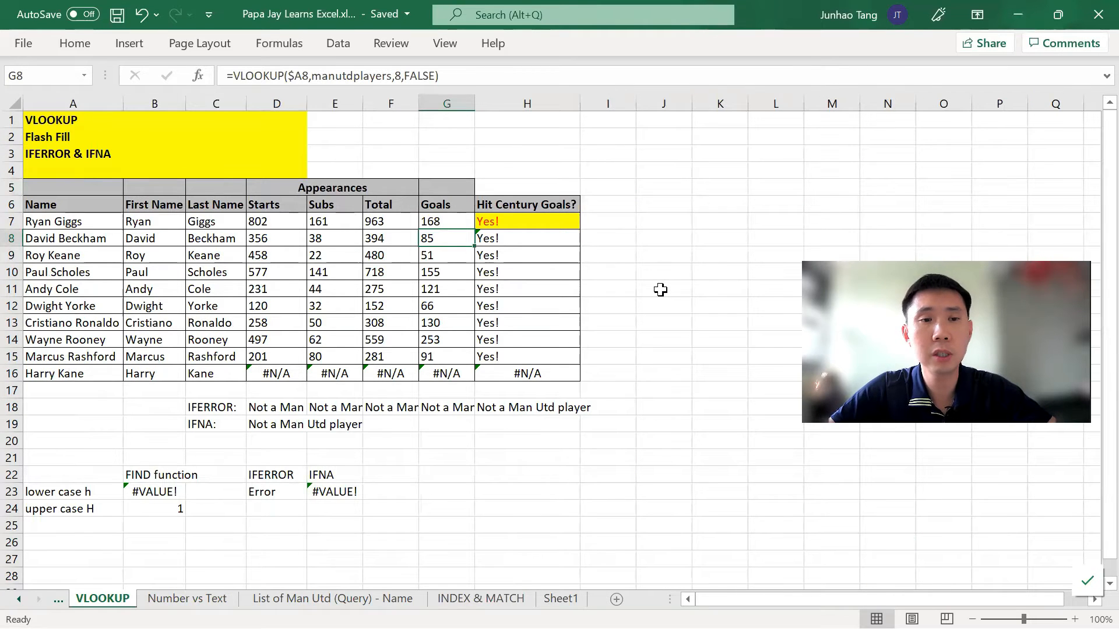
{"action": "key", "text": "Left"}
{"action": "key", "text": "Left"}
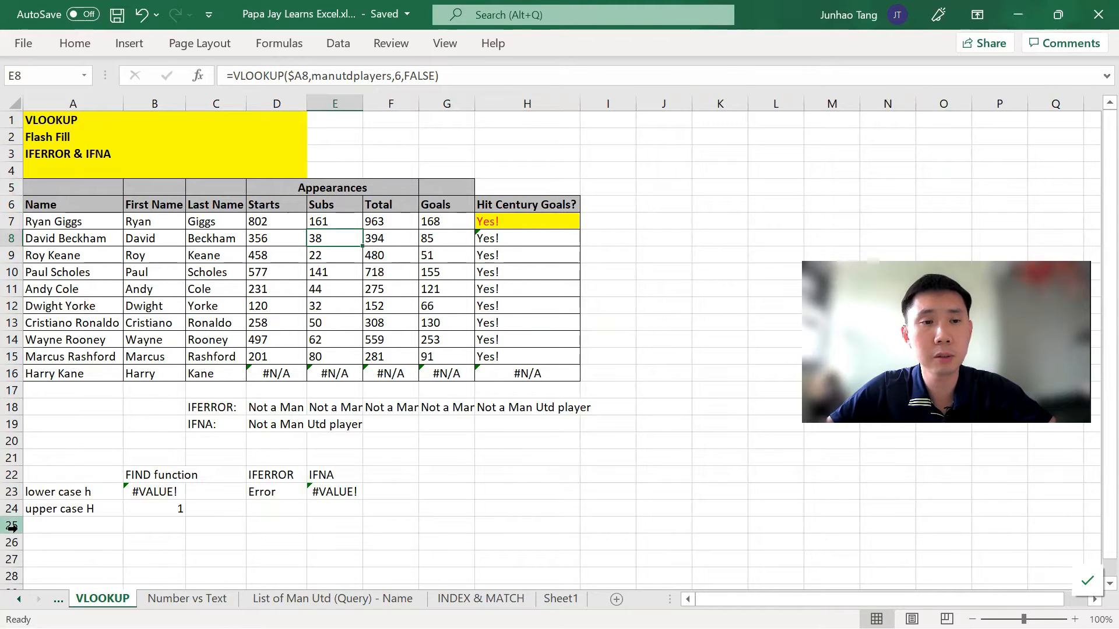
{"action": "left_click_drag", "start_coordinate": [259, 226], "coordinate": [440, 376]}
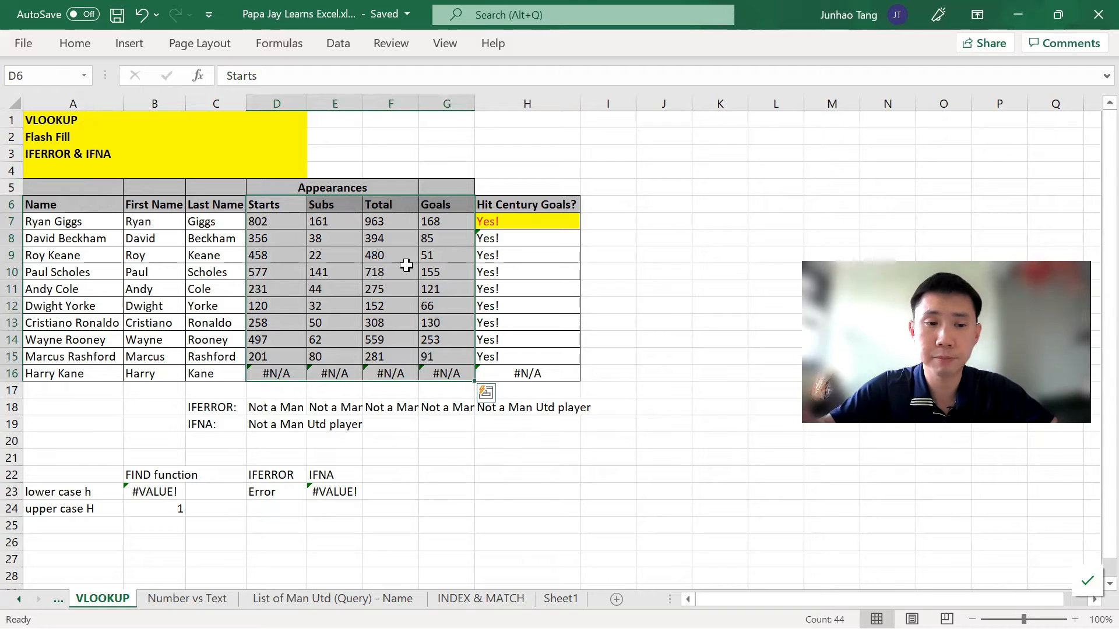
Examine the full source table on the List of Man Utd (Query) sheet and highlight its first column, Name.
{"action": "key", "text": "ctrl+Page_Up"}
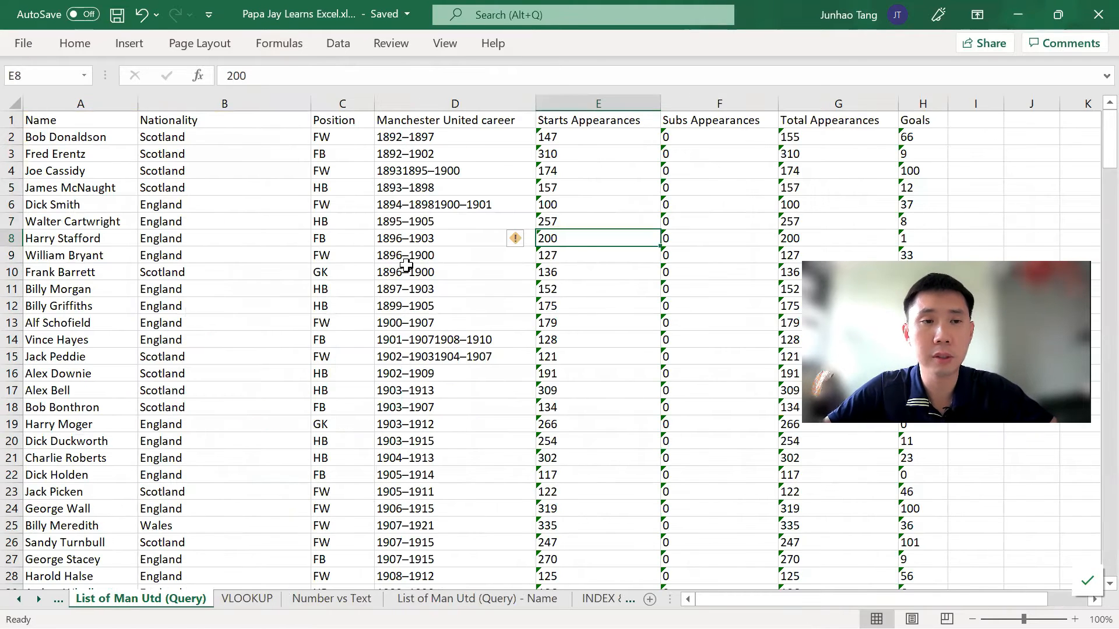
{"action": "left_click", "coordinate": [407, 266]}
{"action": "key", "text": "ctrl+a"}
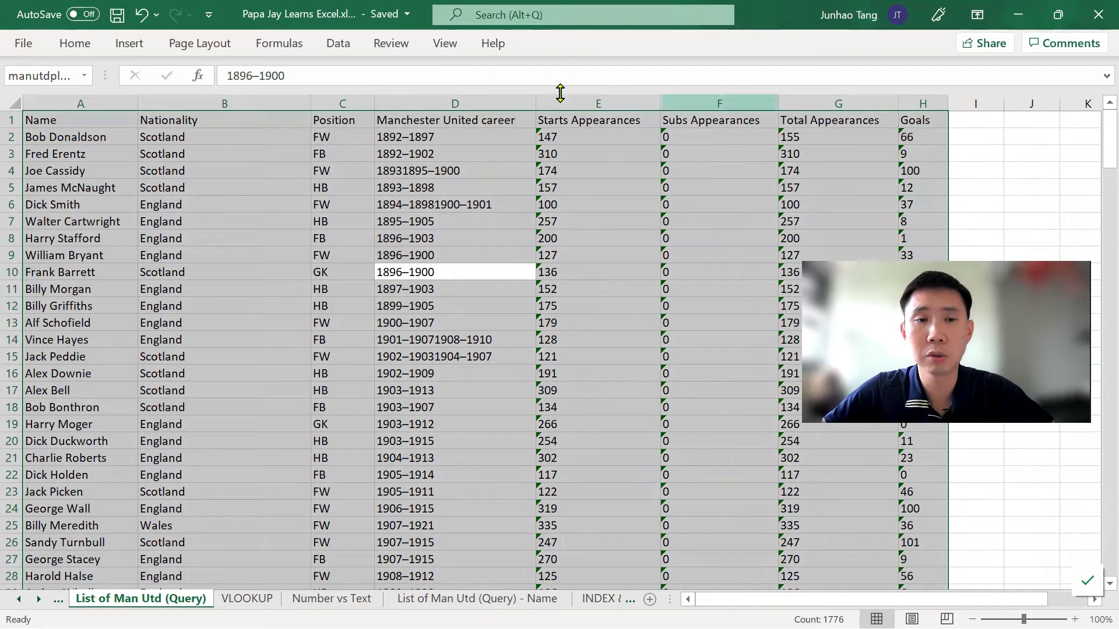
{"action": "left_click", "coordinate": [84, 100]}
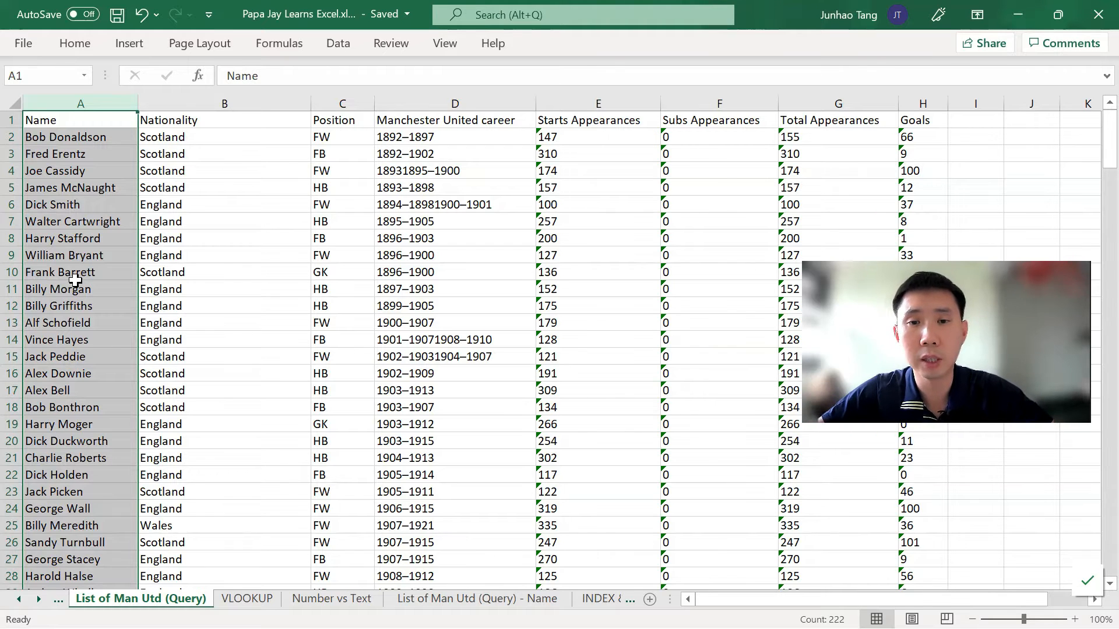
{"action": "left_click", "coordinate": [670, 283], "text": "shift"}
{"action": "left_click", "coordinate": [305, 357]}
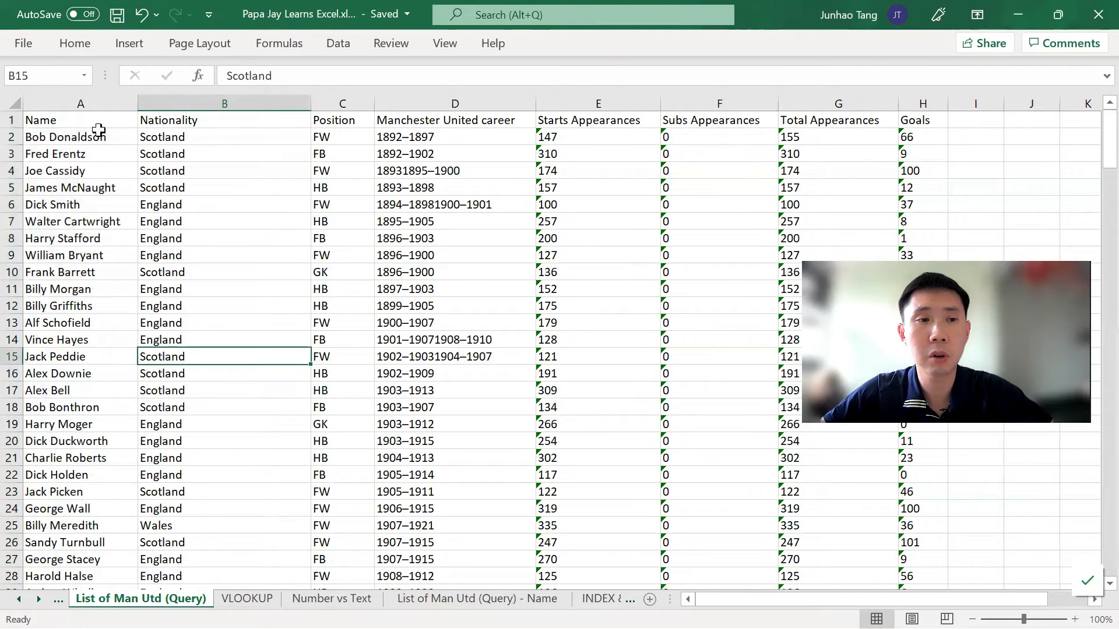
{"action": "left_click", "coordinate": [98, 105]}
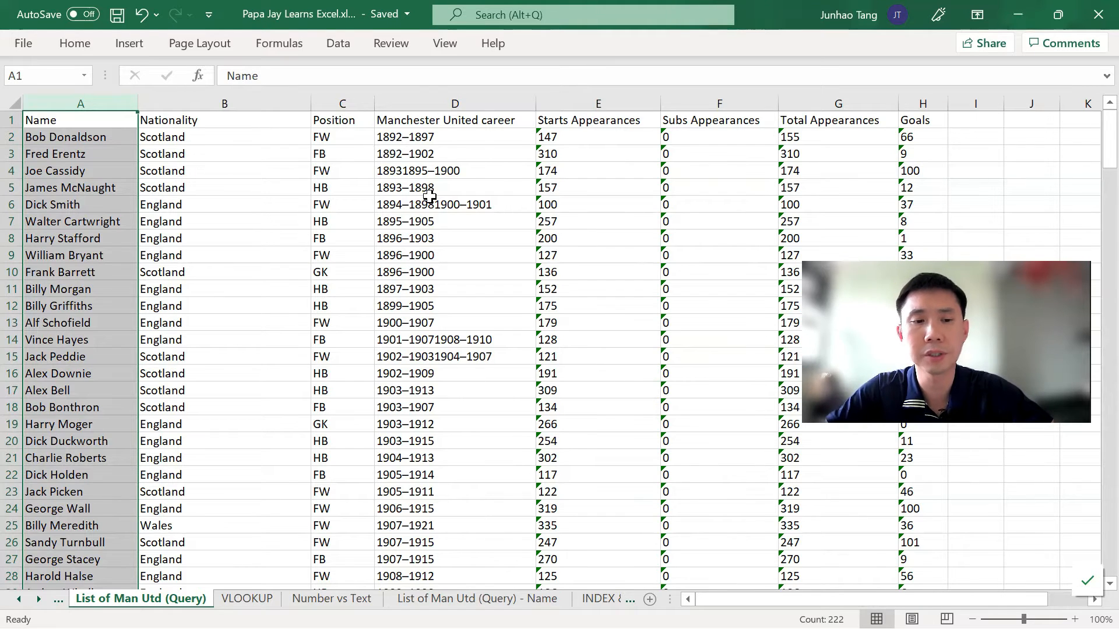
Inspect the lookup value and table array arguments of the VLOOKUP formula in D9 on the VLOOKUP sheet.
{"action": "key", "text": "ctrl+Page_Down"}
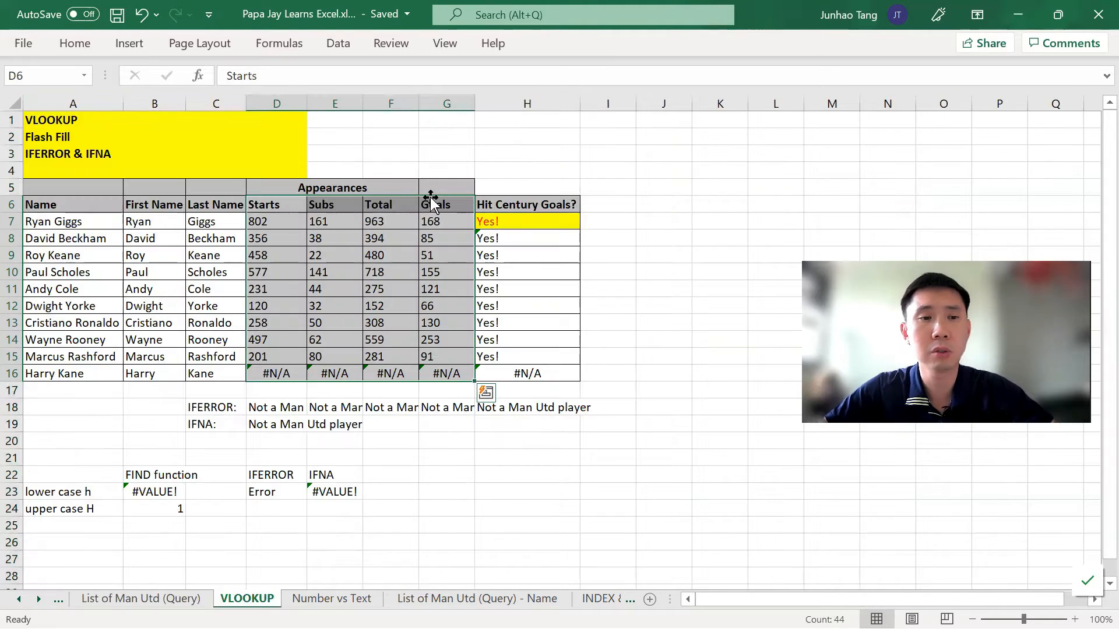
{"action": "left_click", "coordinate": [273, 254]}
{"action": "left_click", "coordinate": [300, 75]}
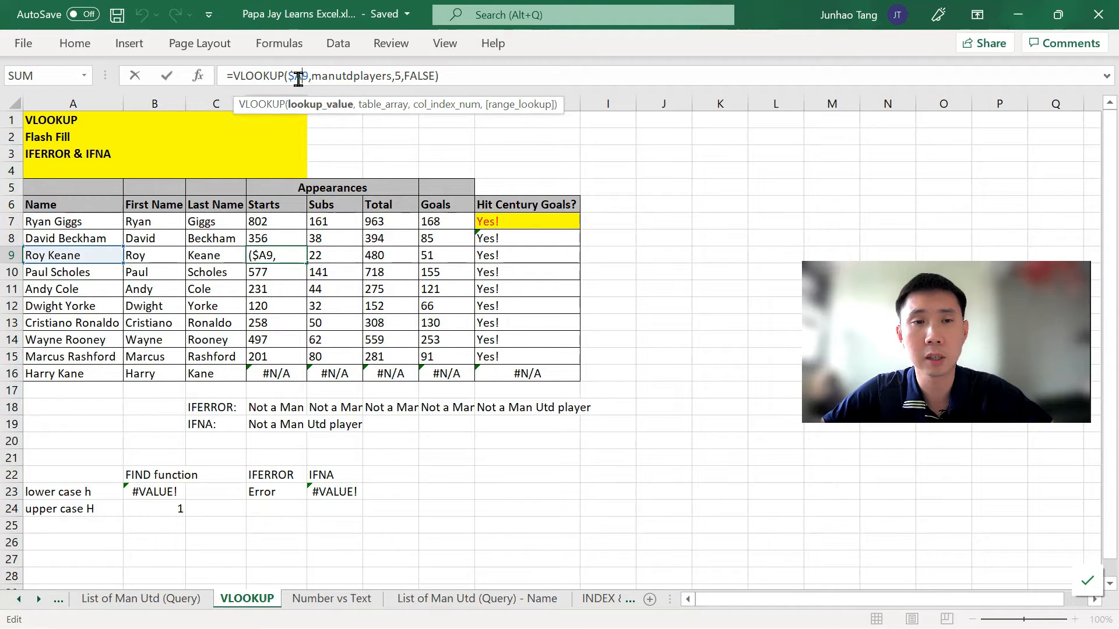
{"action": "left_click", "coordinate": [342, 77]}
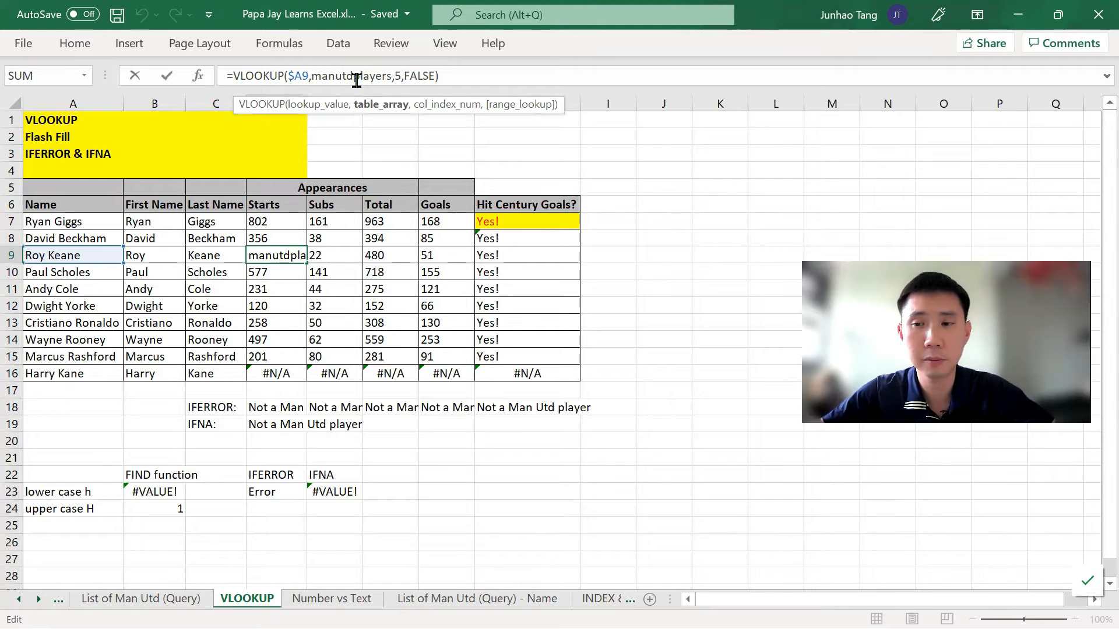
{"action": "key", "text": "Escape"}
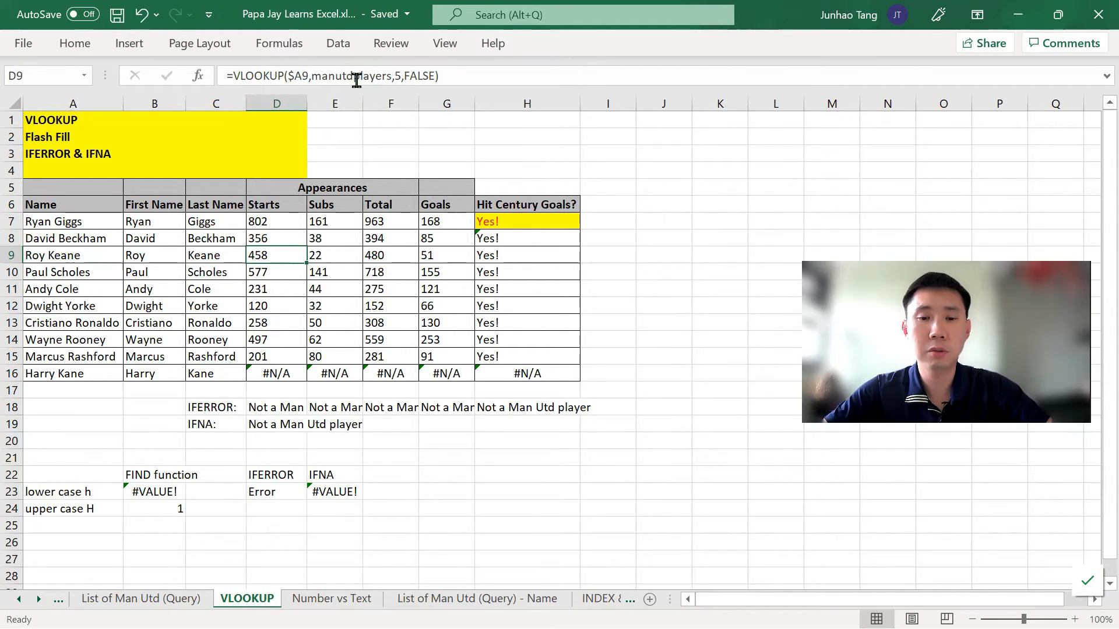
Examine the position of the Name column, column H, on the List of Man Utd (Query) - Name sheet.
{"action": "key", "text": "ctrl+Page_Down"}
{"action": "key", "text": "ctrl+Page_Down"}
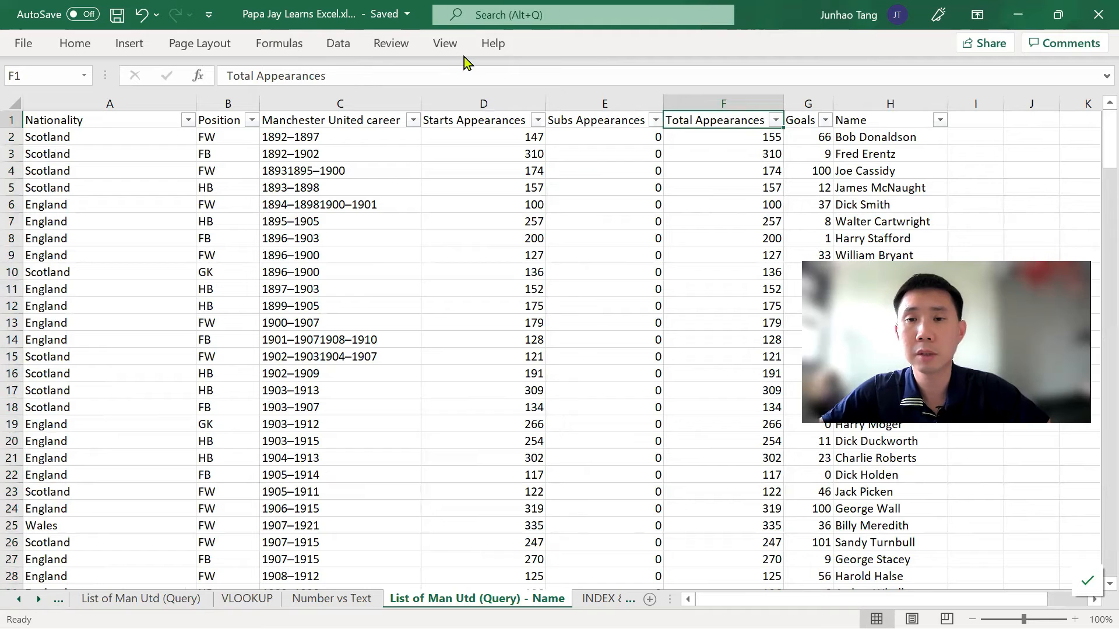
{"action": "left_click", "coordinate": [878, 98]}
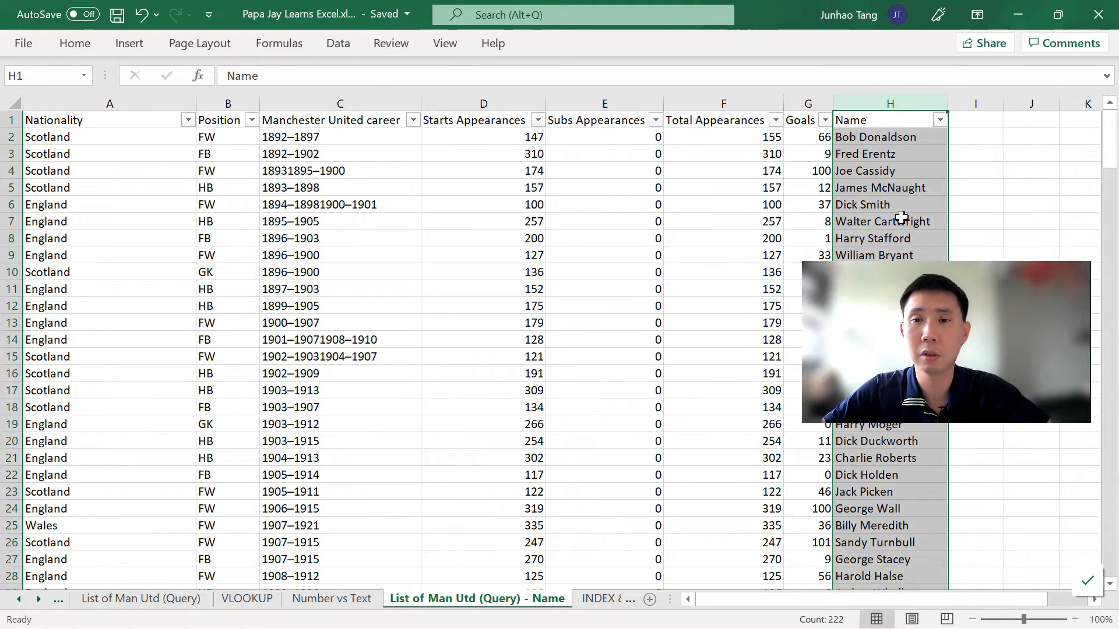
{"action": "left_click", "coordinate": [889, 204]}
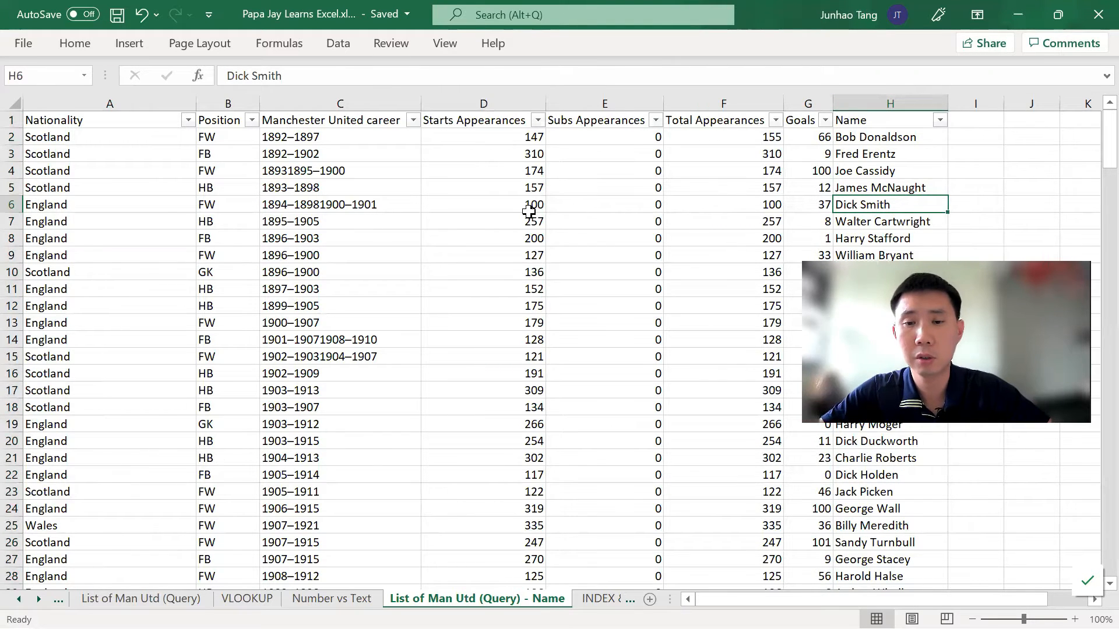
Return to the INDEX & MATCH sheet and look over the empty table and the INDEX and MATCH helper cells in row 6.
{"action": "key", "text": "ctrl+Page_Down"}
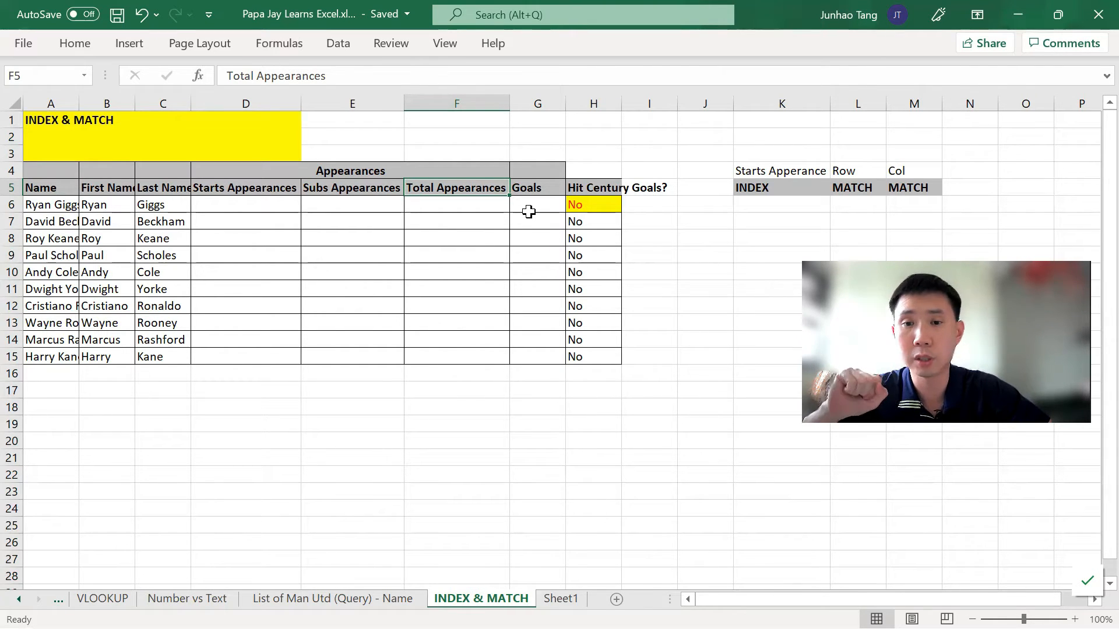
{"action": "key", "text": "Down"}
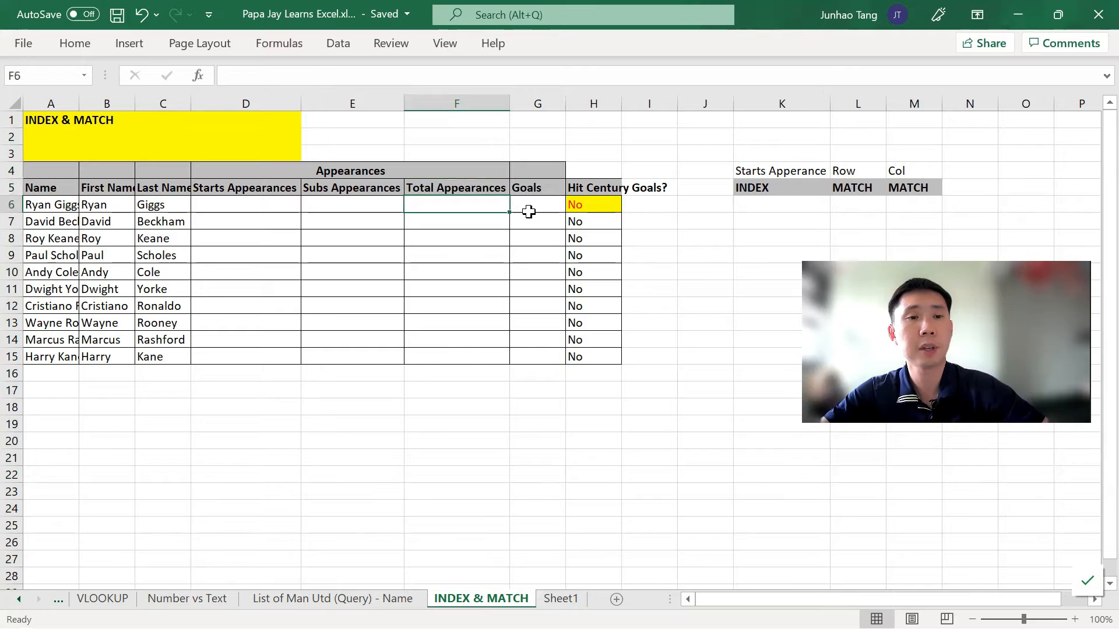
{"action": "key", "text": "Up"}
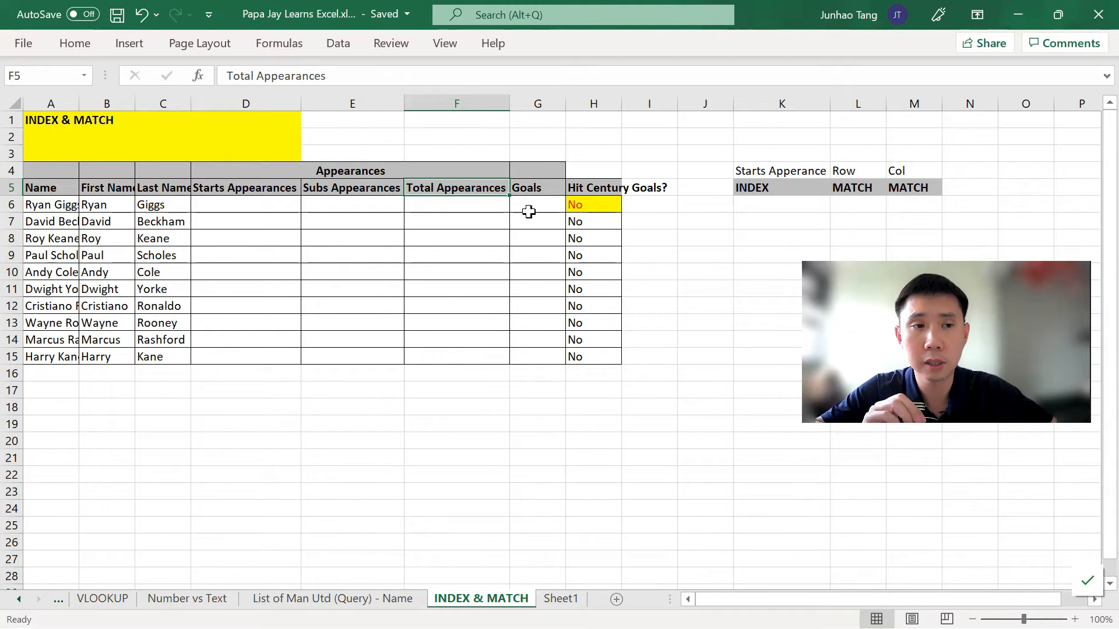
{"action": "left_click", "coordinate": [661, 211]}
{"action": "left_click", "coordinate": [779, 211]}
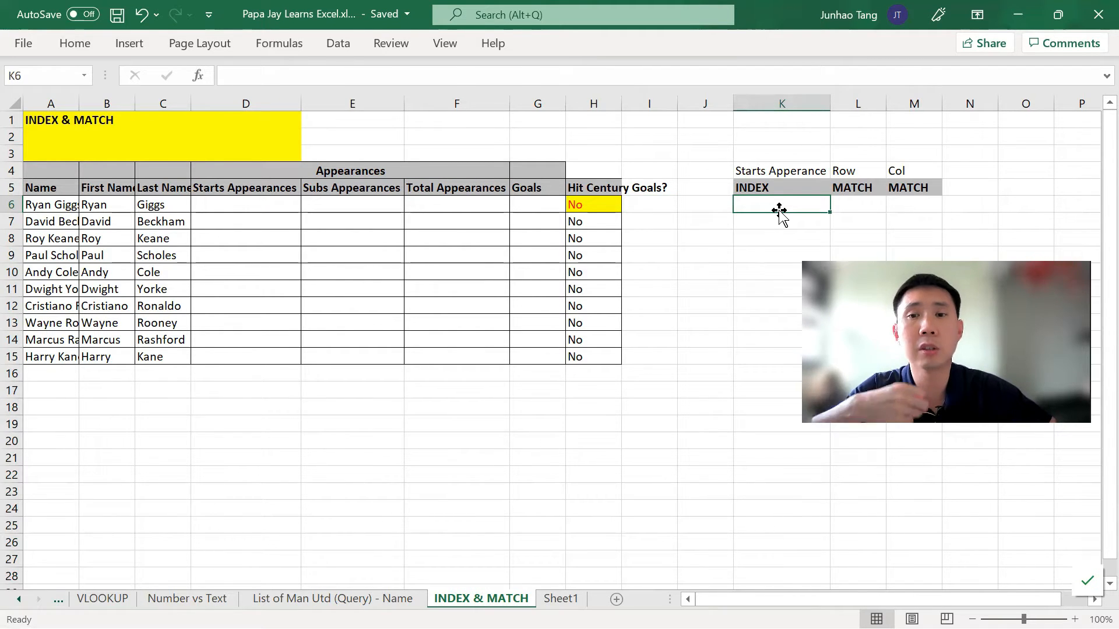
{"action": "key", "text": "Right"}
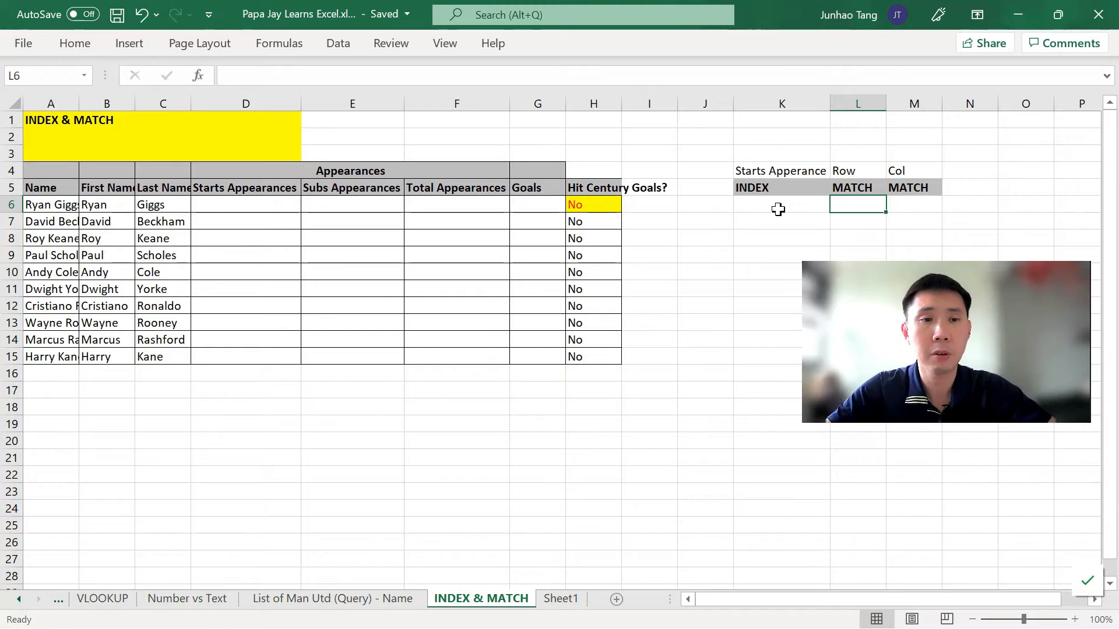
Autofit column A on the INDEX & MATCH sheet to show the full player names.
{"action": "key", "text": "Left"}
{"action": "key", "text": "Left"}
{"action": "key", "text": "Left"}
{"action": "key", "text": "Left"}
{"action": "key", "text": "Home"}
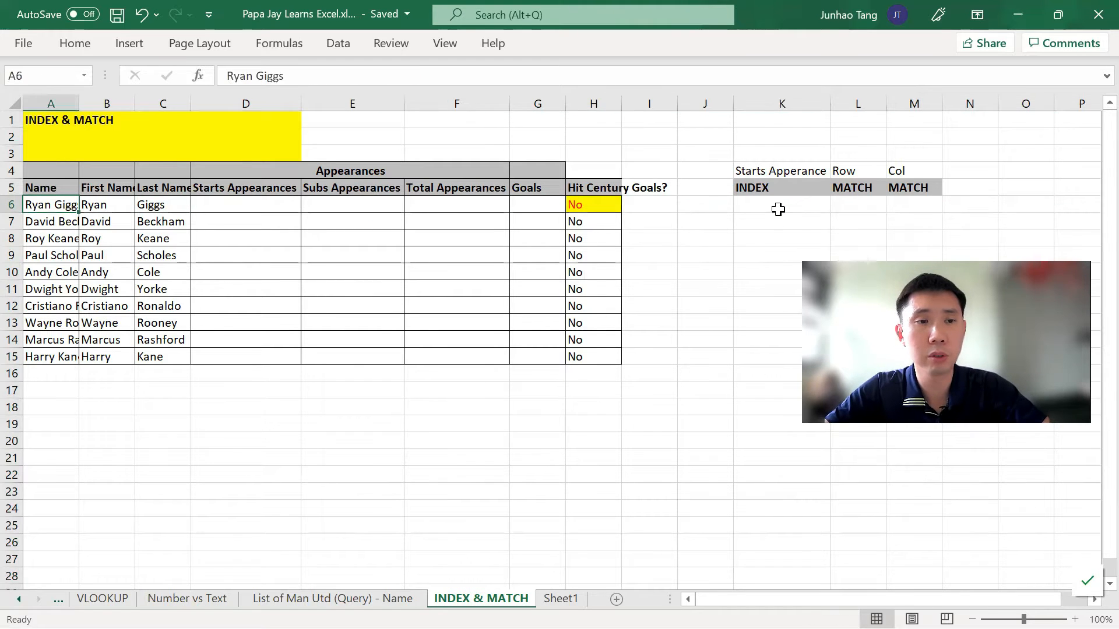
{"action": "key", "text": "alt+h"}
{"action": "key", "text": "o"}
{"action": "key", "text": "i"}
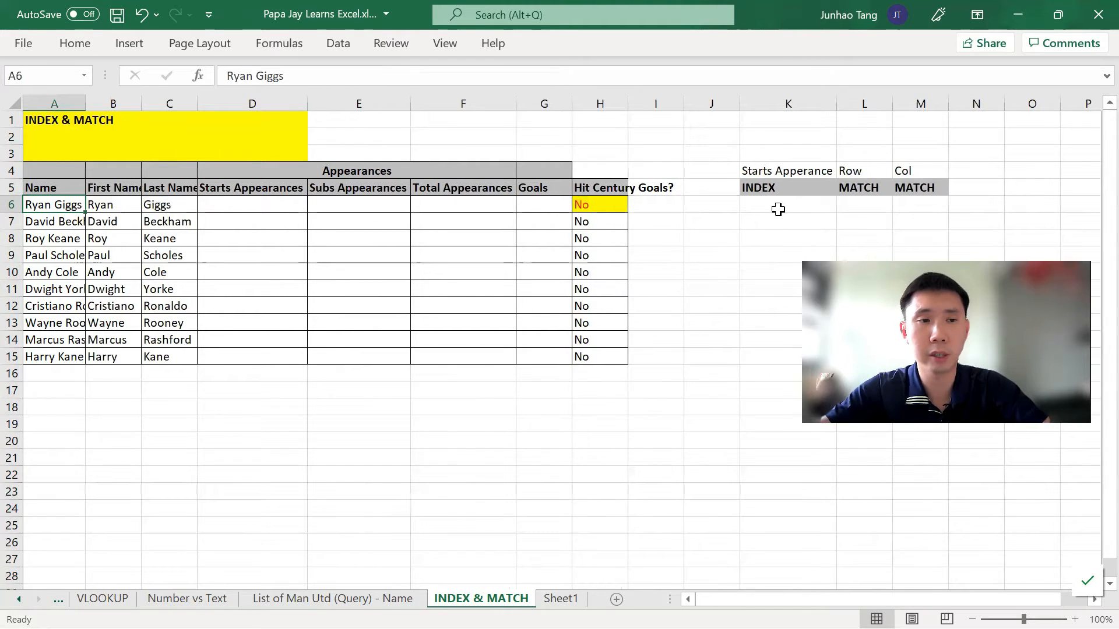
{"action": "key", "text": "ctrl+space"}
{"action": "key", "text": "alt+h"}
{"action": "key", "text": "o"}
{"action": "key", "text": "i"}
Review the empty appearances and goals cells of the first player's row, highlighting D6:G6.
{"action": "key", "text": "Right"}
{"action": "key", "text": "Right"}
{"action": "key", "text": "Right"}
{"action": "key", "text": "Right"}
{"action": "key", "text": "Right"}
{"action": "key", "text": "Right"}
{"action": "key", "text": "Left"}
{"action": "key", "text": "Left"}
{"action": "key", "text": "Left"}
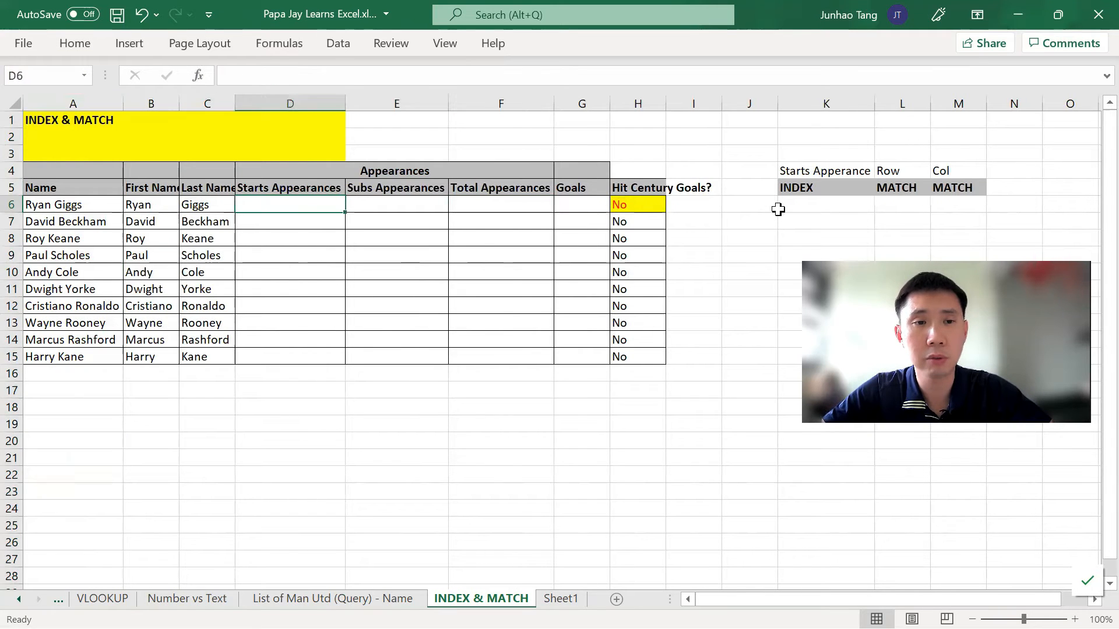
{"action": "key", "text": "shift+Right"}
{"action": "key", "text": "shift+Right"}
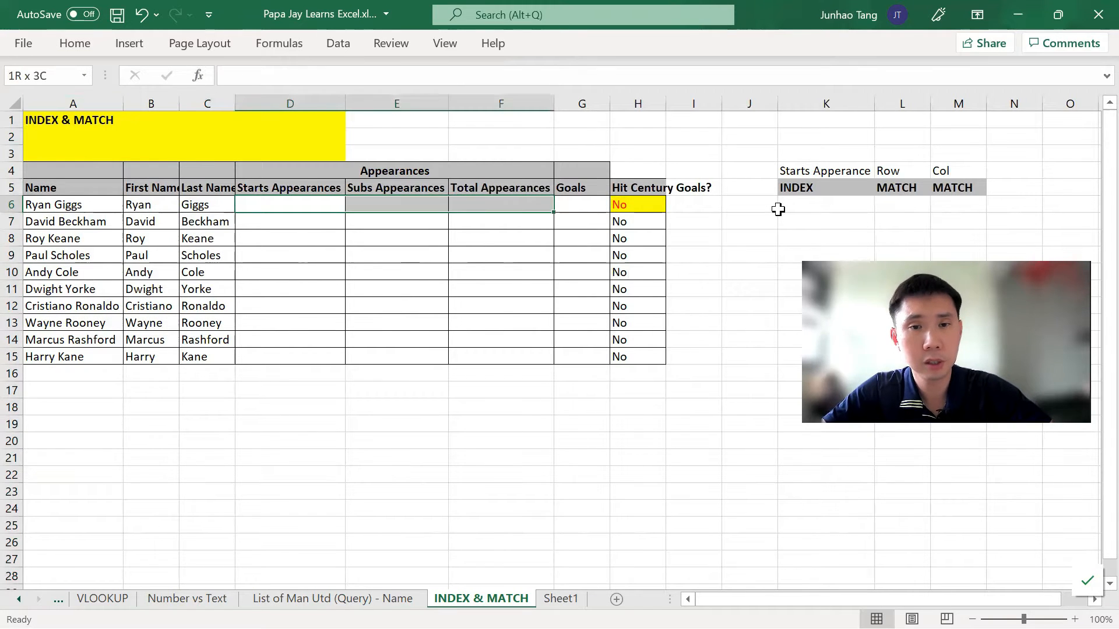
{"action": "key", "text": "shift+Right"}
{"action": "key", "text": "Right"}
{"action": "key", "text": "Right"}
{"action": "key", "text": "Right"}
{"action": "key", "text": "Right"}
{"action": "key", "text": "Right"}
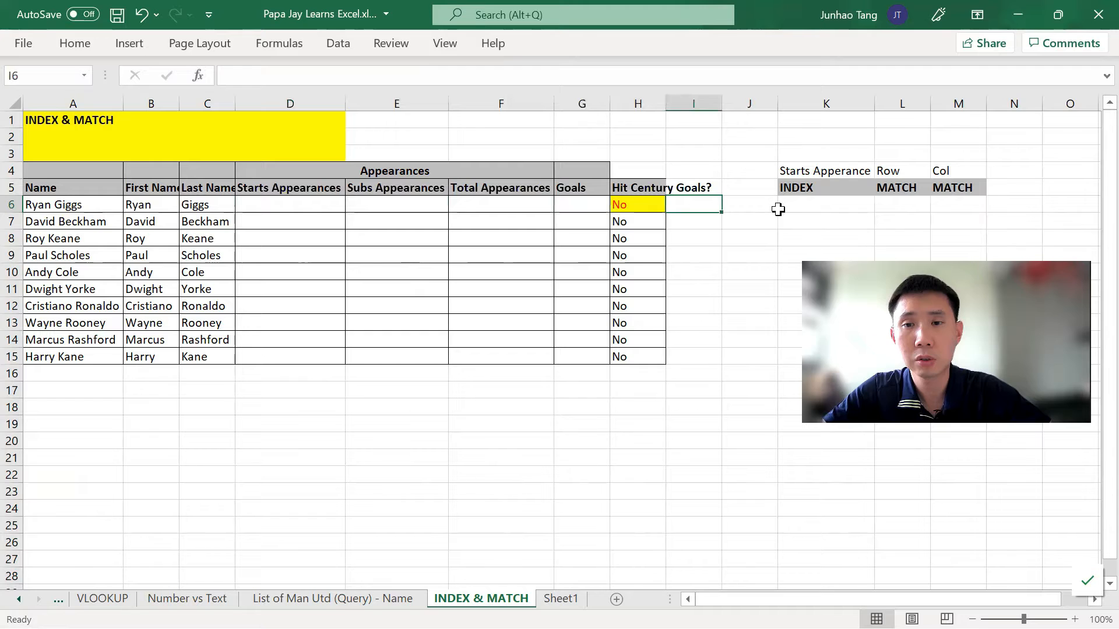
Start an INDEX formula in K6 and open its function arguments for the array,row_num,column_num form.
{"action": "left_click", "coordinate": [779, 210]}
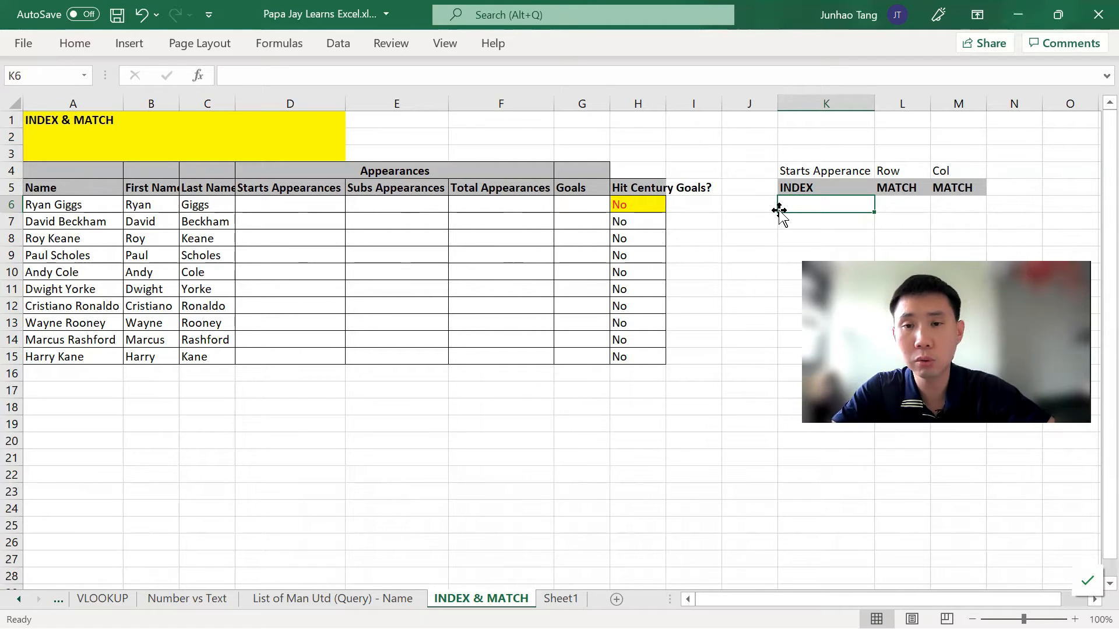
{"action": "type", "text": "="}
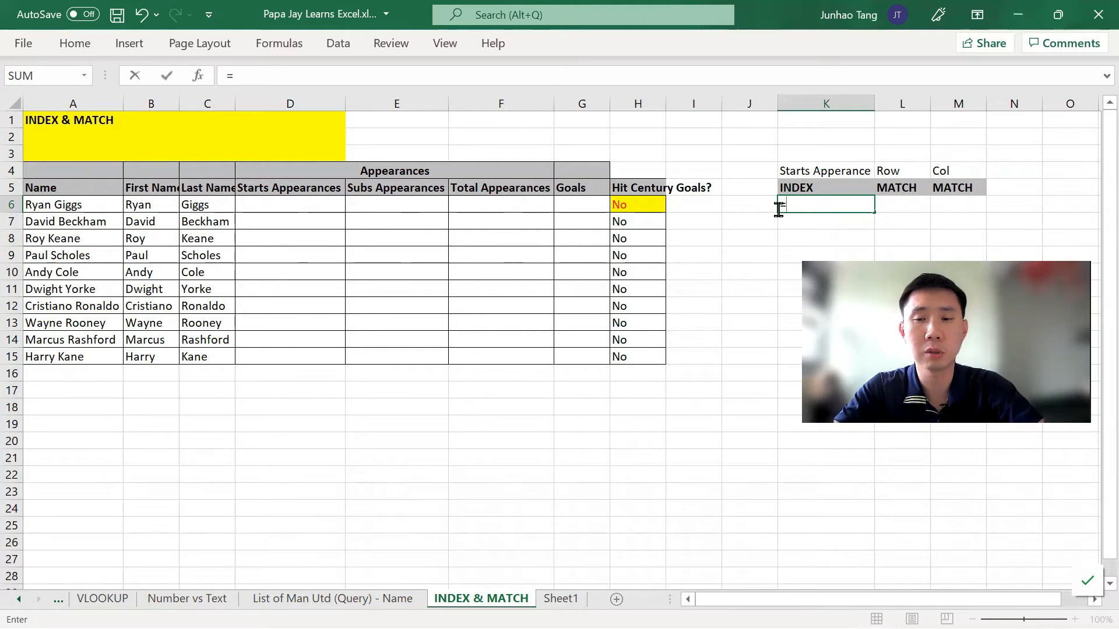
{"action": "type", "text": "index"}
{"action": "key", "text": "Tab"}
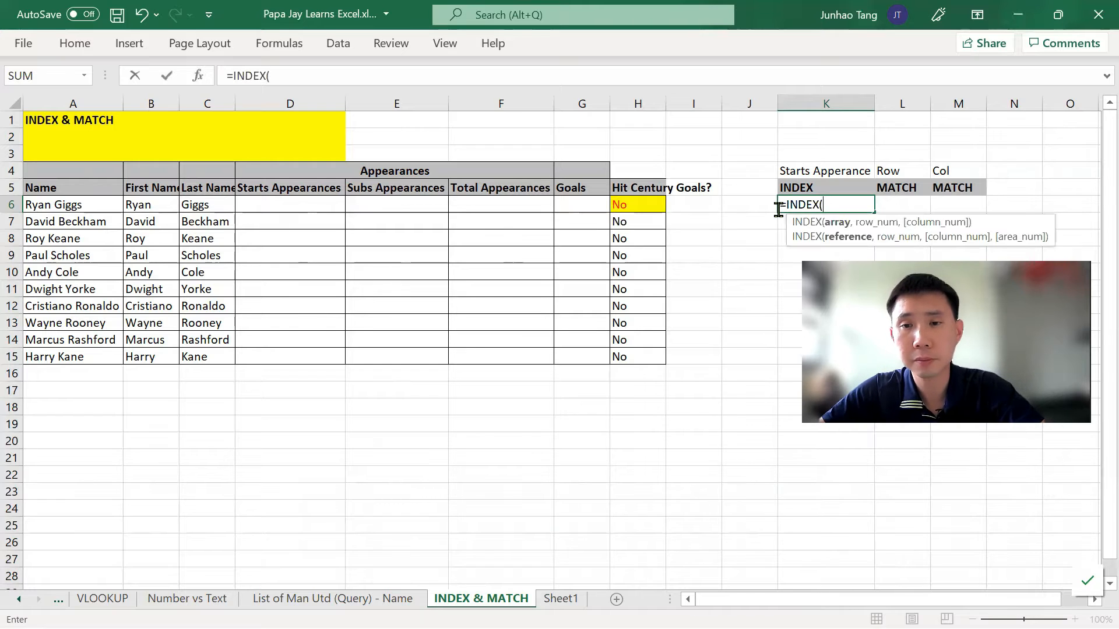
{"action": "left_click", "coordinate": [198, 76]}
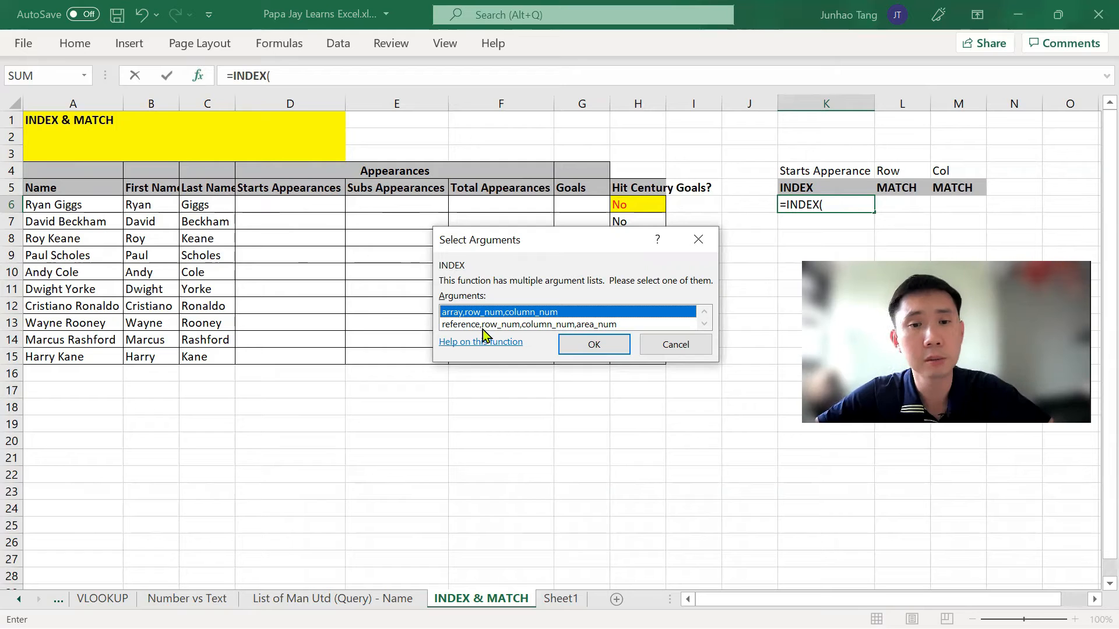
{"action": "left_click", "coordinate": [581, 347]}
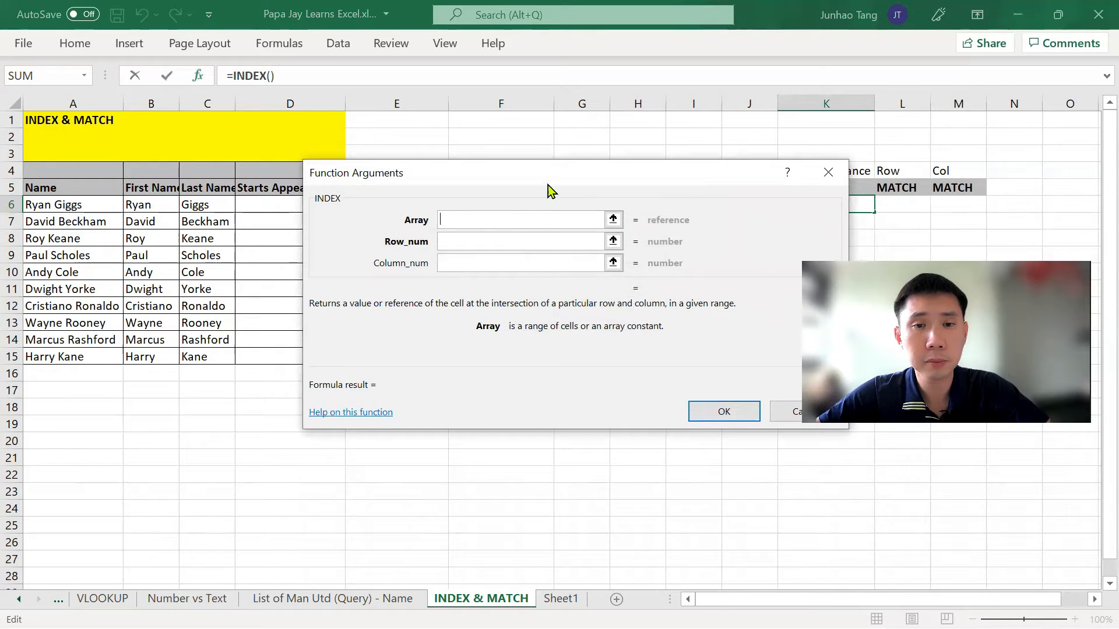
Read the descriptions of the INDEX arguments Array, Row_num and Column_num, and cancel the formula.
{"action": "left_click_drag", "start_coordinate": [559, 183], "coordinate": [646, 218]}
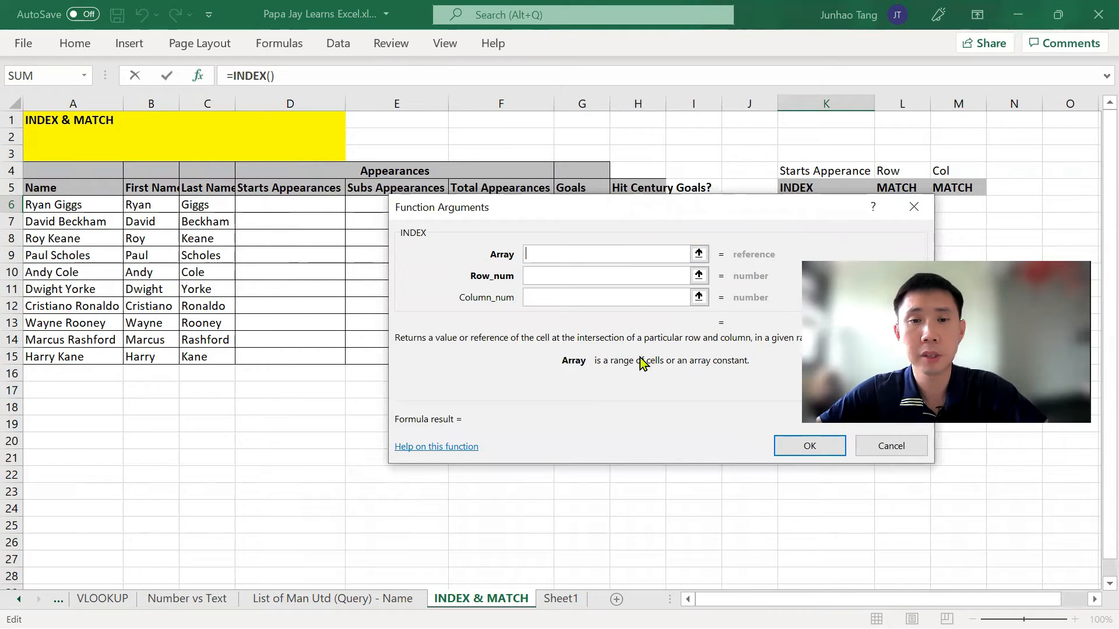
{"action": "left_click", "coordinate": [544, 277]}
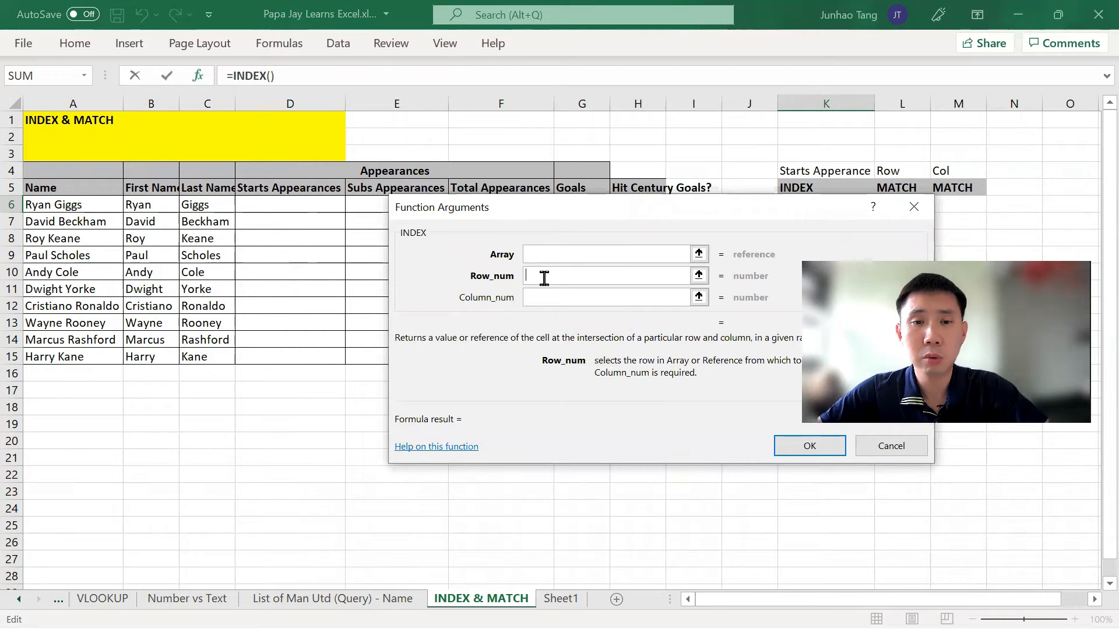
{"action": "left_click", "coordinate": [540, 294]}
{"action": "left_click", "coordinate": [543, 281]}
{"action": "left_click", "coordinate": [552, 251]}
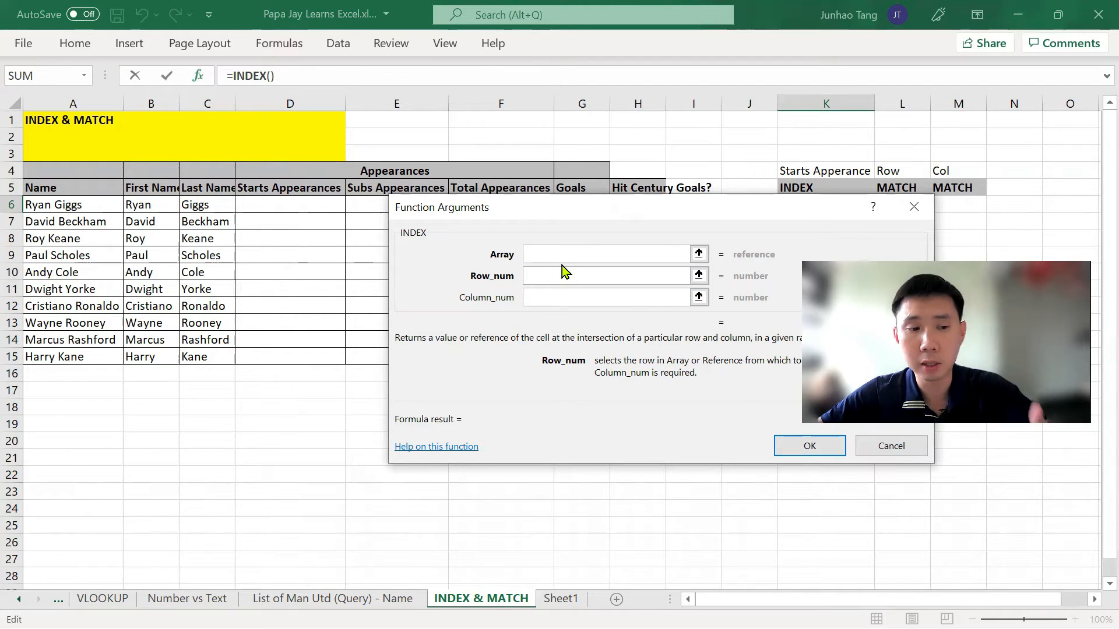
{"action": "key", "text": "Escape"}
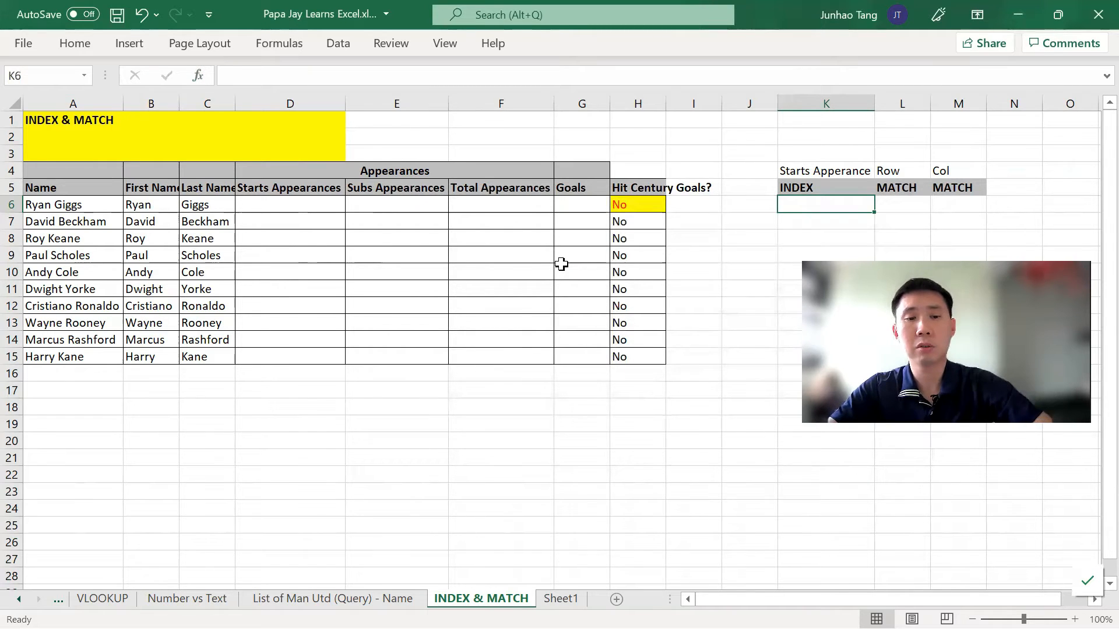
Filter the Name column of the List of Man Utd (Query) - Name sheet by "ryan gig".
{"action": "key", "text": "ctrl+Page_Up"}
{"action": "left_click_drag", "start_coordinate": [561, 265], "coordinate": [543, 270]}
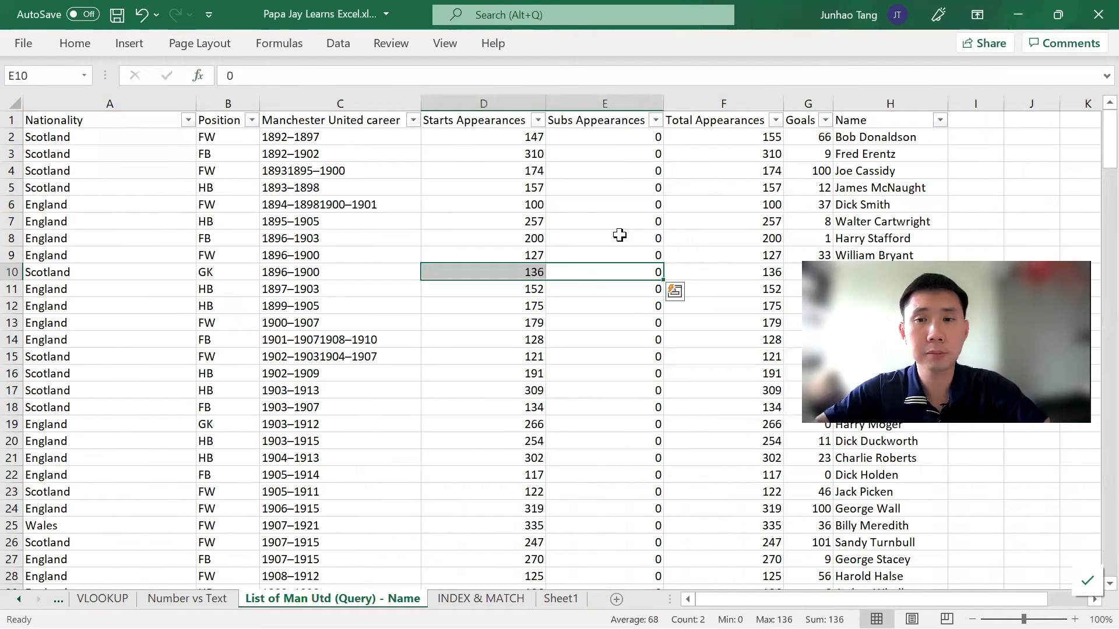
{"action": "key", "text": "ctrl+Up"}
{"action": "key", "text": "Right"}
{"action": "key", "text": "Right"}
{"action": "key", "text": "Right"}
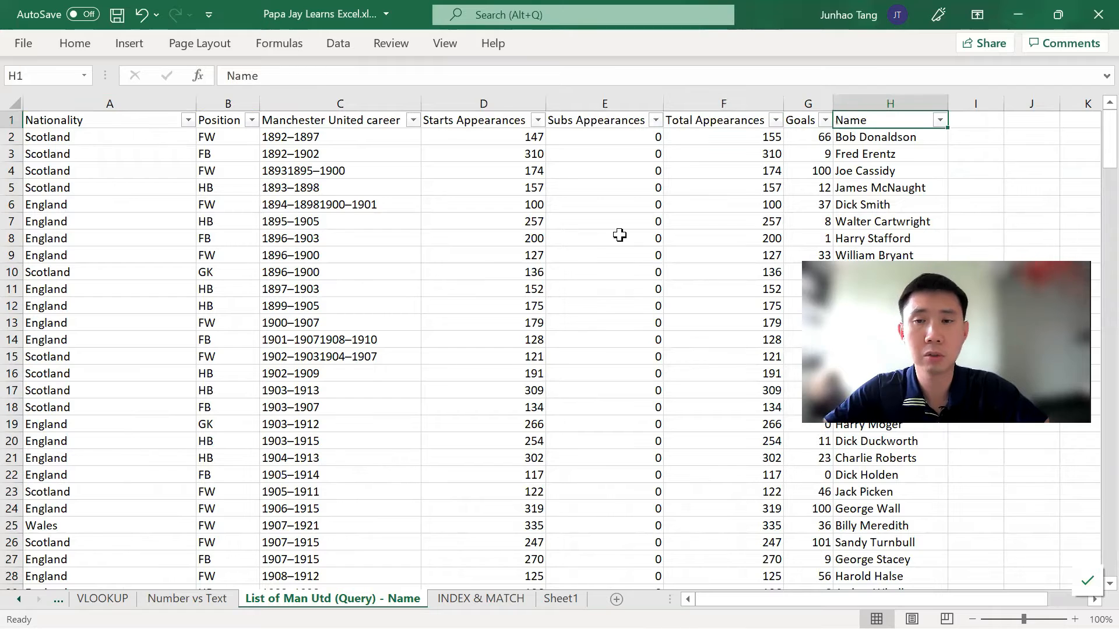
{"action": "key", "text": "alt+Down"}
{"action": "key", "text": "Down"}
{"action": "key", "text": "Down"}
{"action": "key", "text": "Down"}
{"action": "key", "text": "Down"}
{"action": "key", "text": "Down"}
{"action": "type", "text": "ryan gig"}
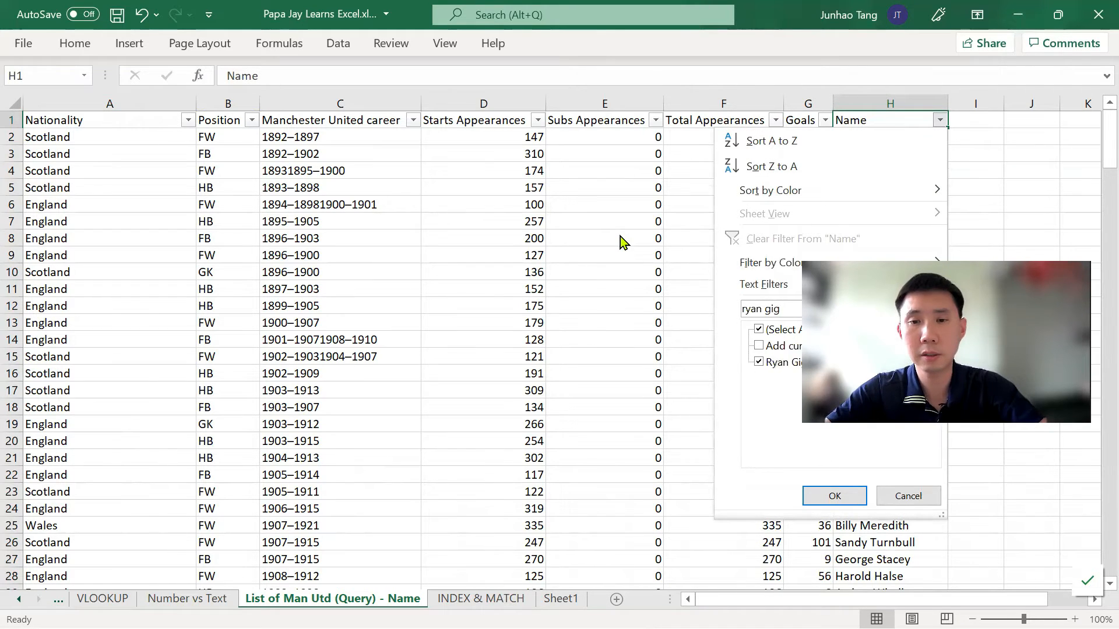
{"action": "key", "text": "Return"}
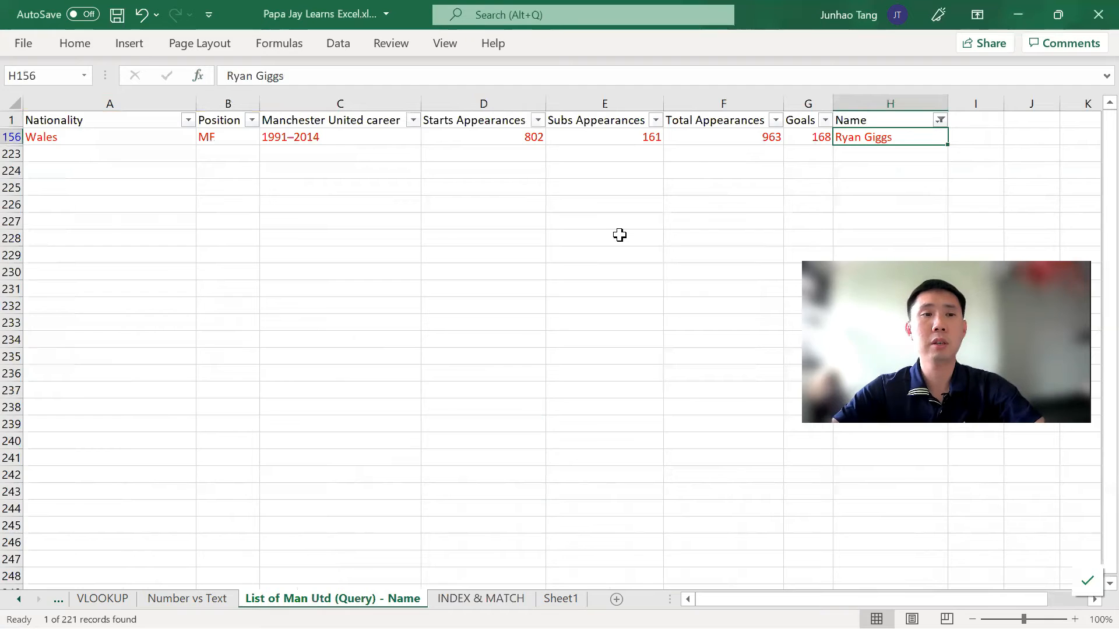
Examine where Ryan Giggs' row crosses the Starts Appearances column by highlighting row 156 and column D.
{"action": "key", "text": "shift+space"}
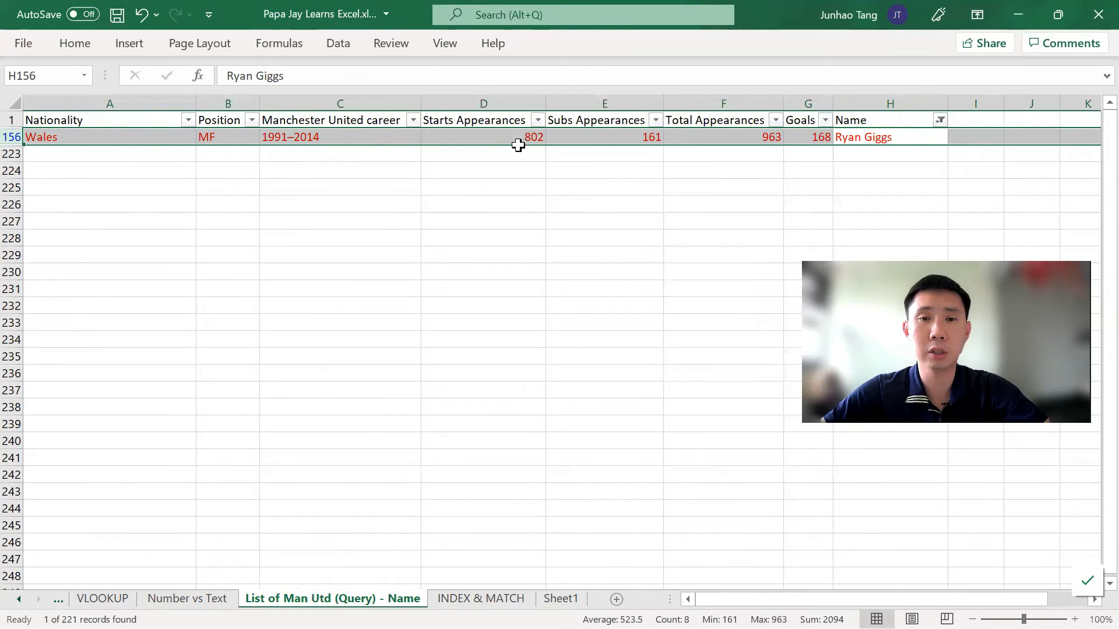
{"action": "left_click", "coordinate": [507, 101]}
{"action": "left_click", "coordinate": [14, 137]}
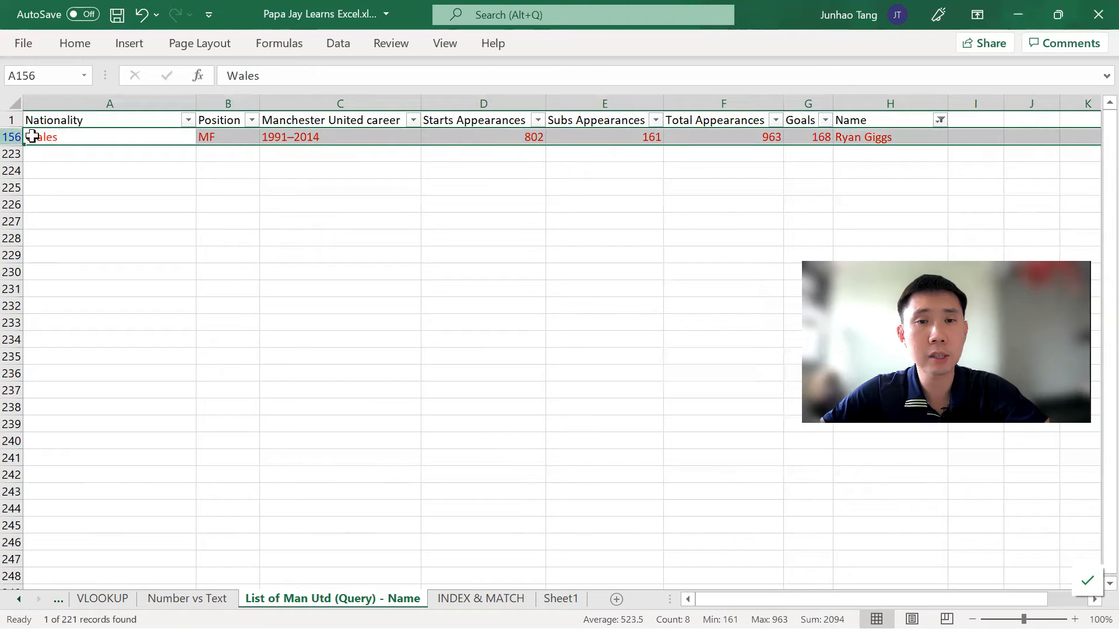
{"action": "left_click", "coordinate": [493, 103]}
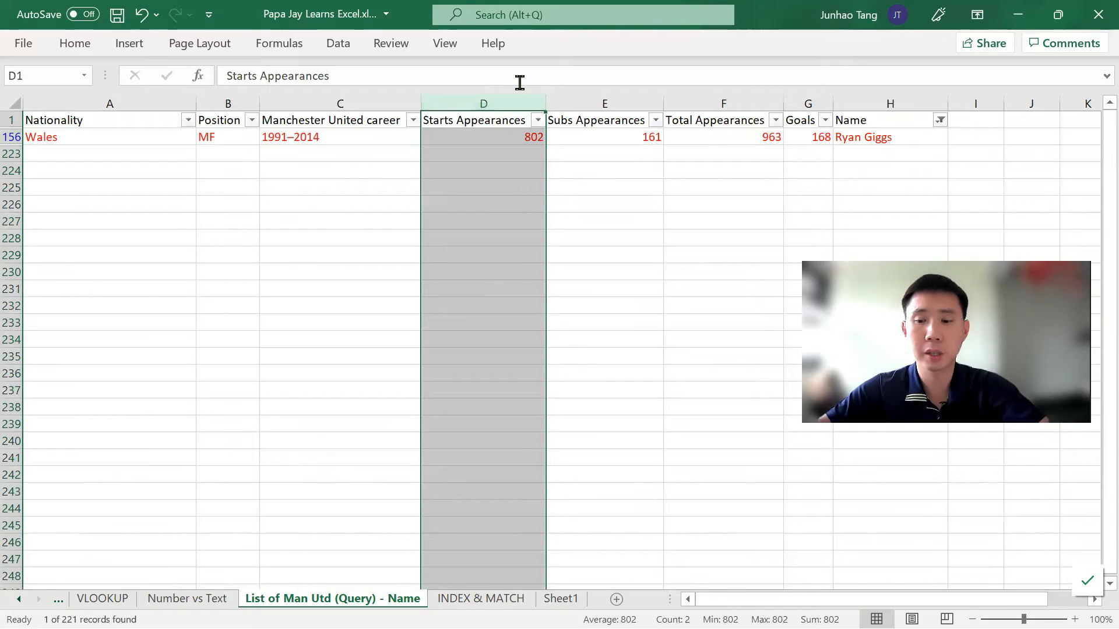
Start an INDEX formula in K6 of the INDEX & MATCH sheet with the named range manutdplayers_name as its array.
{"action": "key", "text": "ctrl+Page_Down"}
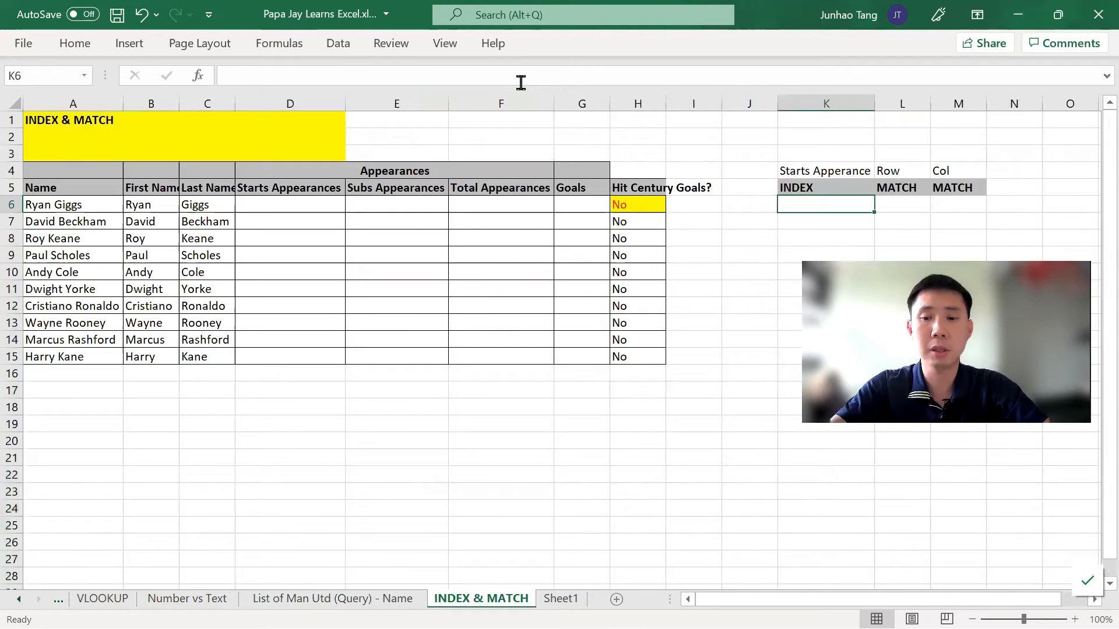
{"action": "type", "text": "=inde"}
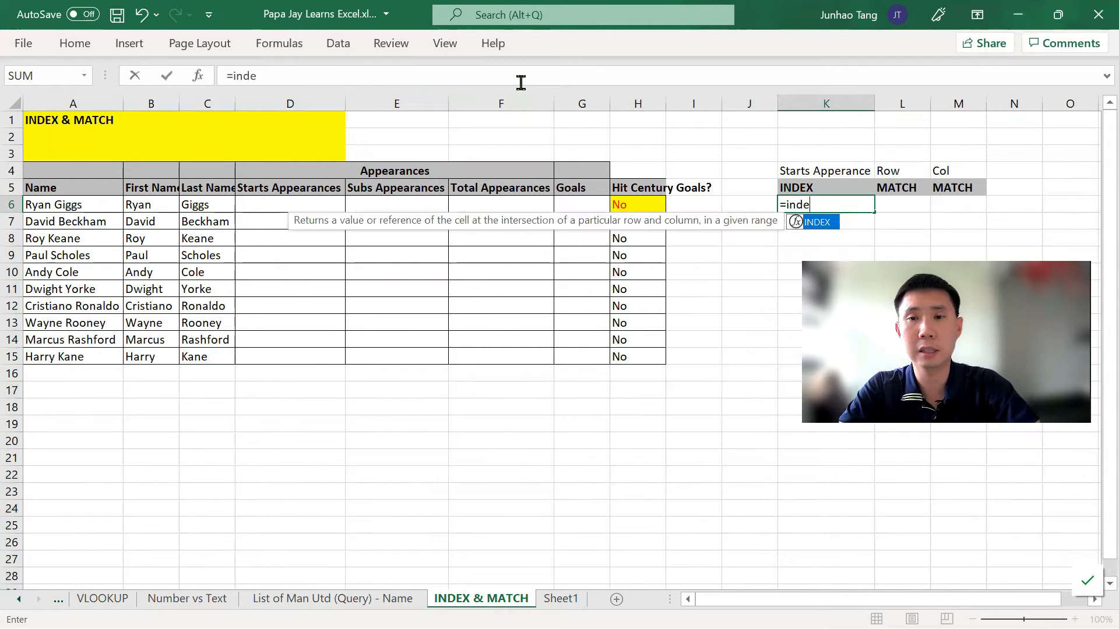
{"action": "key", "text": "alt+Tab"}
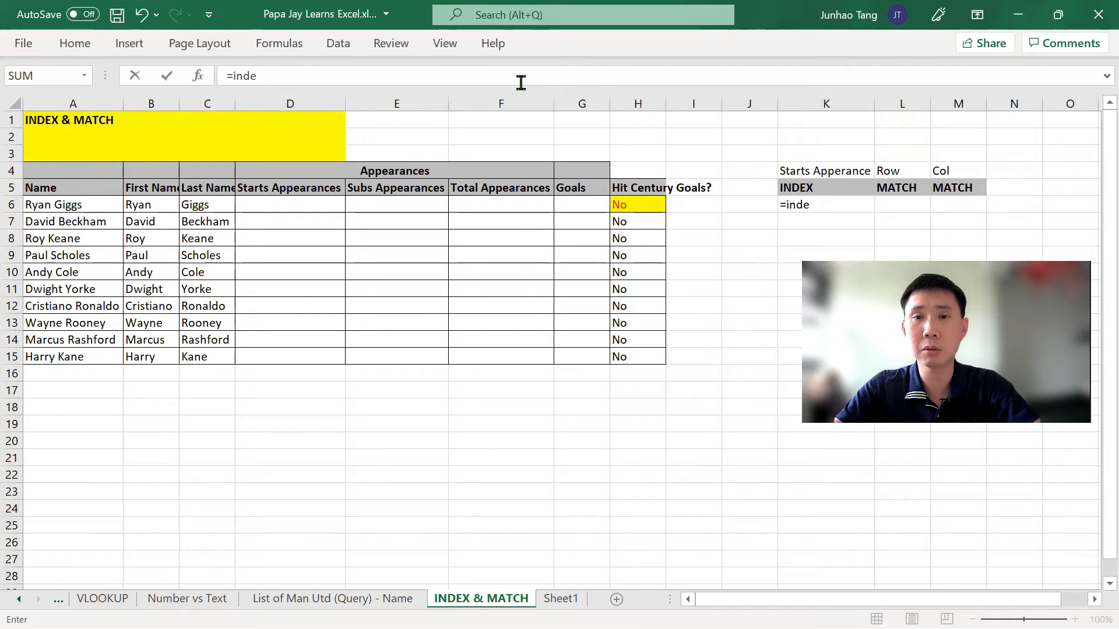
{"action": "left_click", "coordinate": [816, 205]}
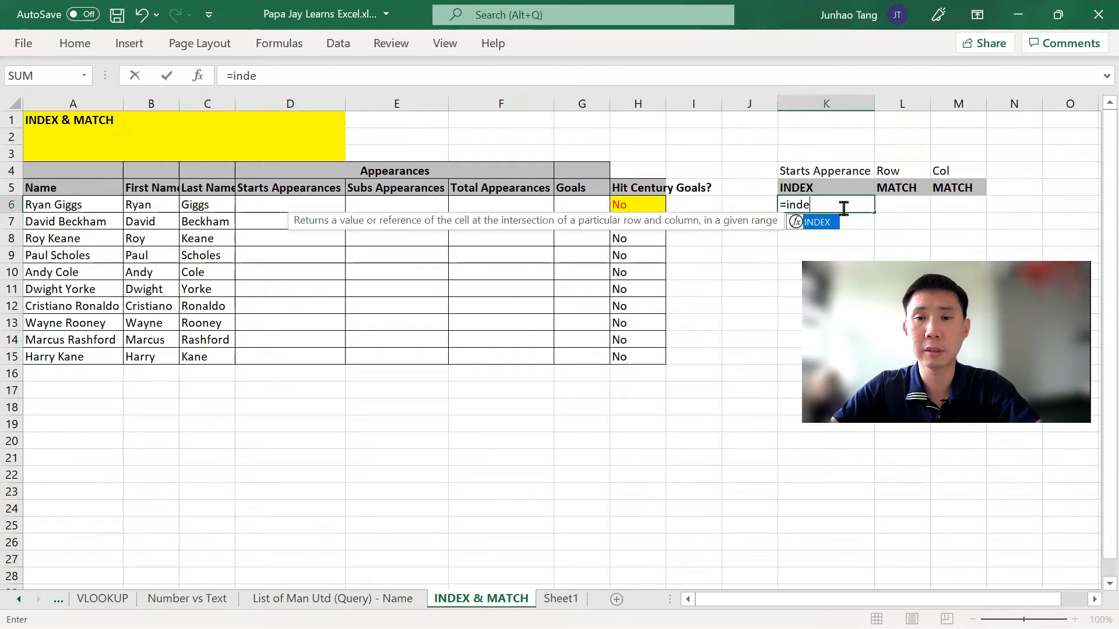
{"action": "key", "text": "Tab"}
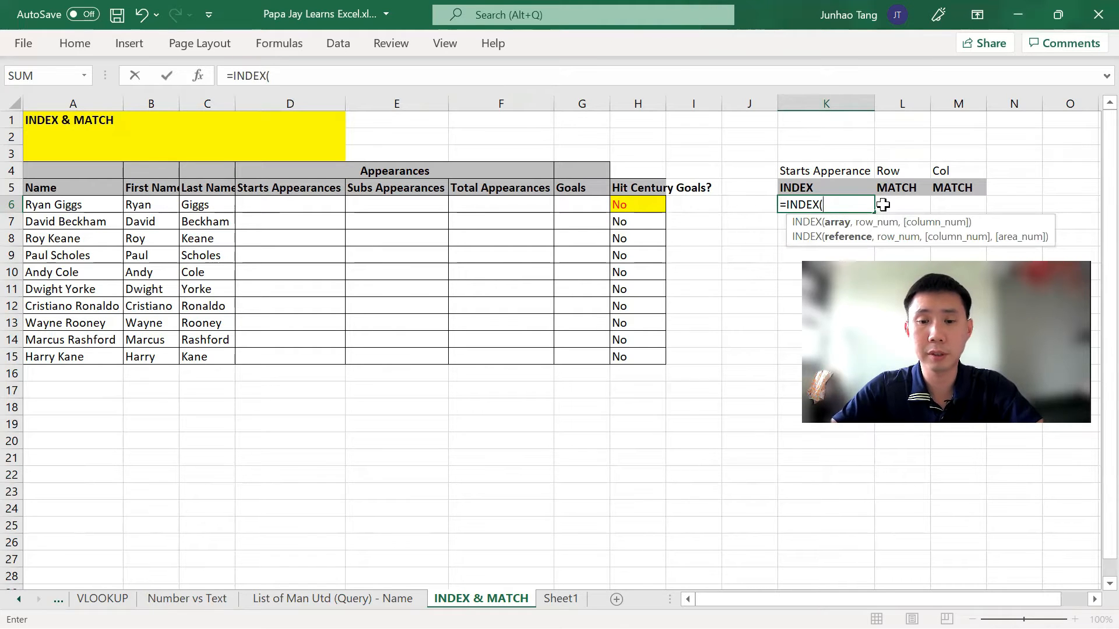
{"action": "type", "text": "man"}
{"action": "key", "text": "Down"}
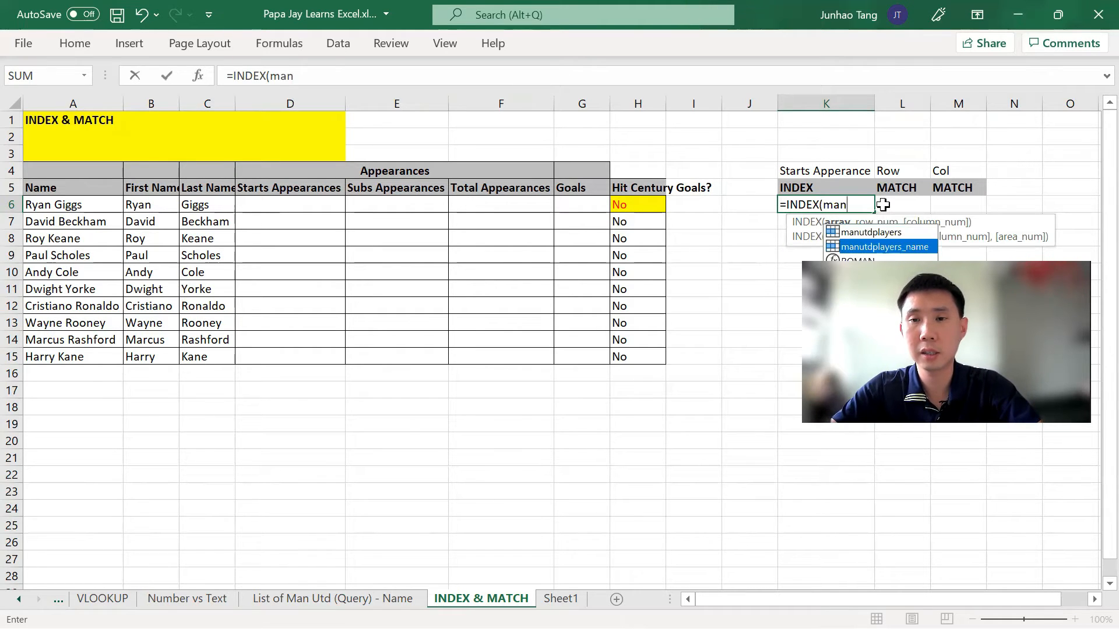
{"action": "key", "text": "Tab"}
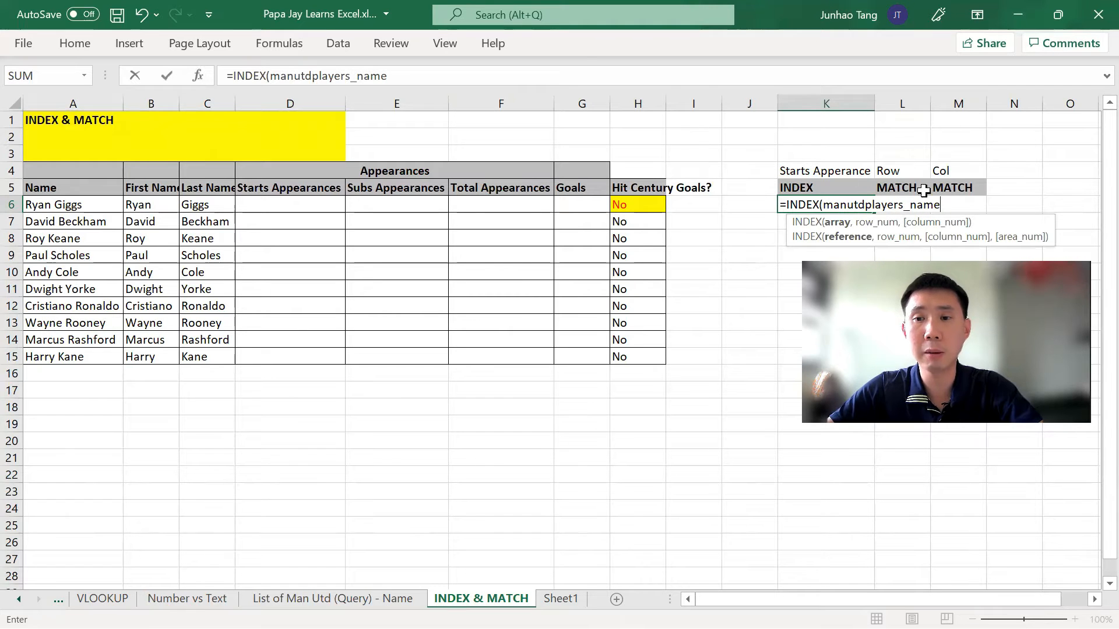
Complete the K6 formula with row number 156 and column number 4, giving =INDEX(manutdplayers_name,156,4).
{"action": "type", "text": ","}
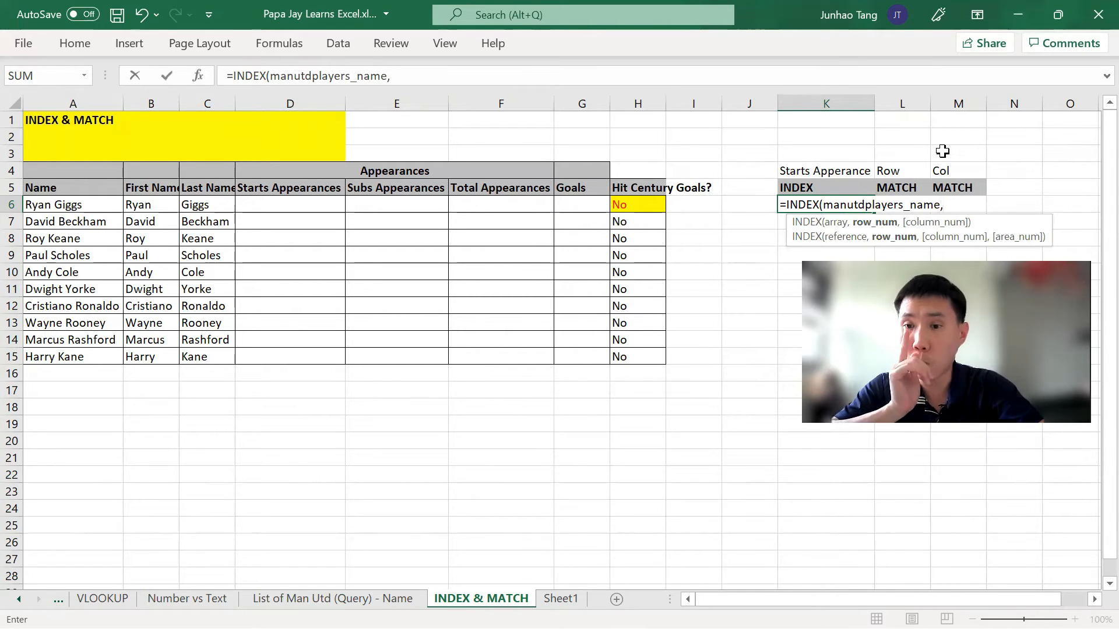
{"action": "type", "text": "156"}
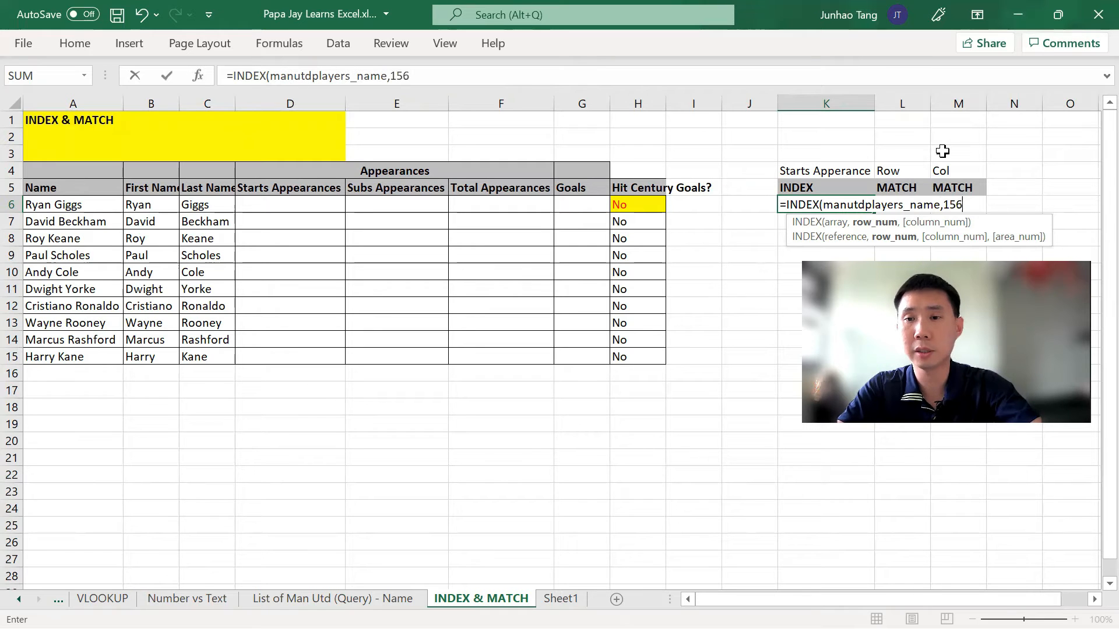
{"action": "type", "text": ",4)"}
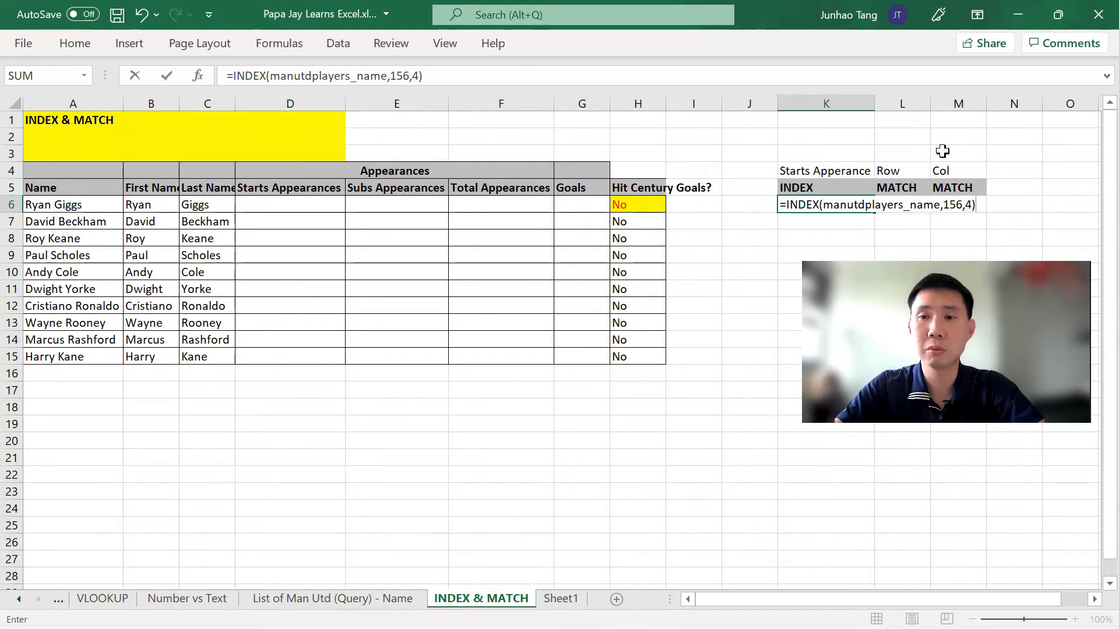
{"action": "key", "text": "Return"}
{"action": "key", "text": "Up"}
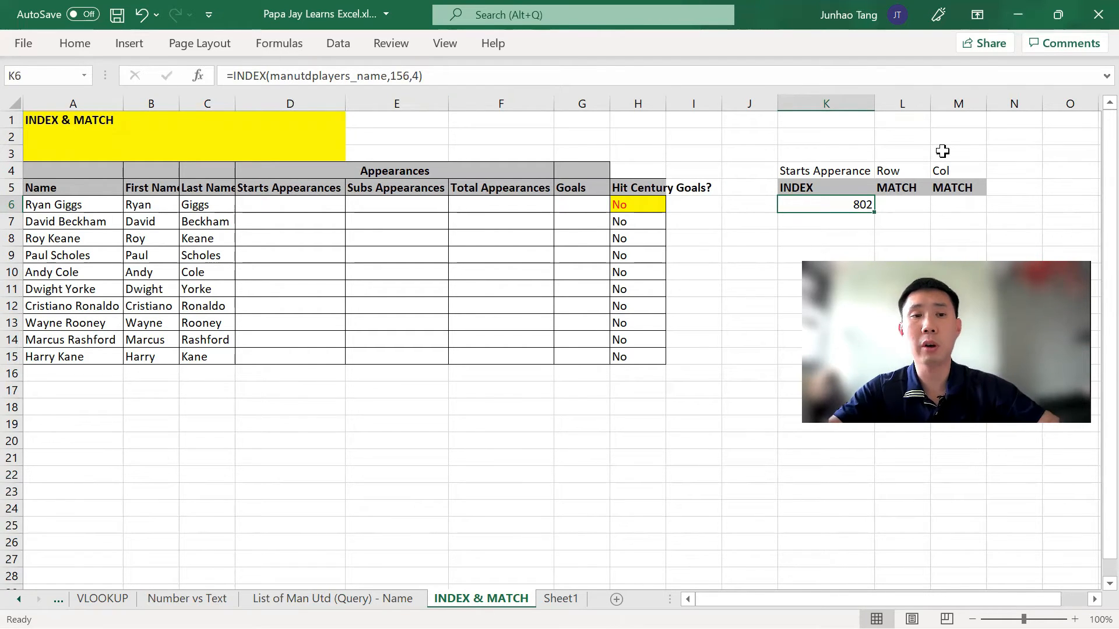
{"action": "left_click_drag", "start_coordinate": [291, 211], "coordinate": [558, 328]}
{"action": "left_click", "coordinate": [823, 211]}
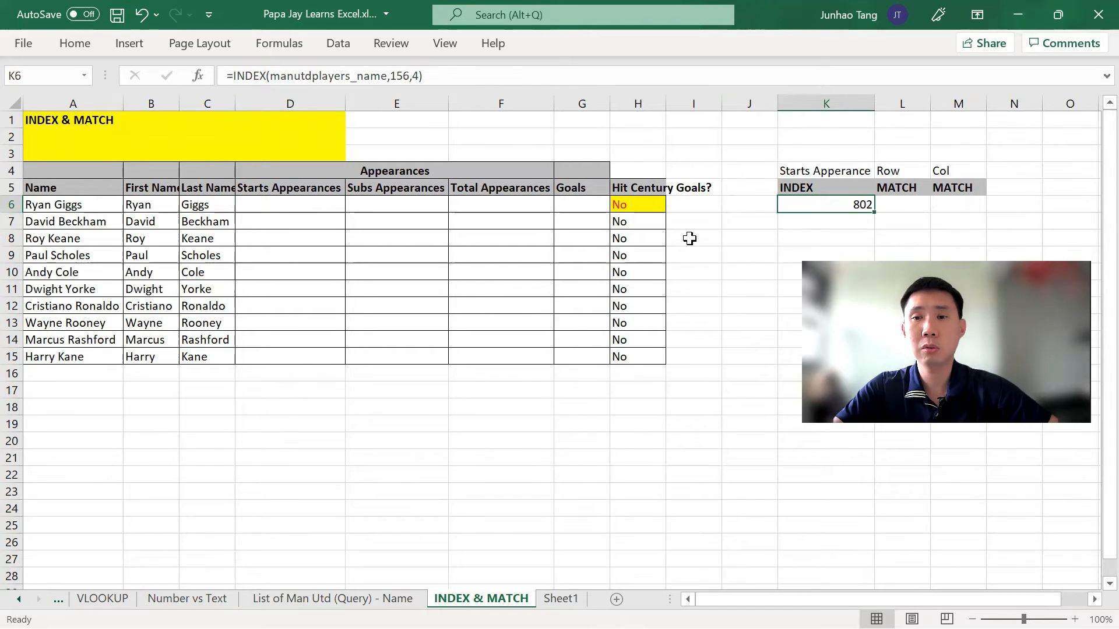
Enter 156 in L3 above the Row label and 4 in M3 above the Col label.
{"action": "key", "text": "Right"}
{"action": "key", "text": "Up"}
{"action": "key", "text": "Up"}
{"action": "key", "text": "Up"}
{"action": "type", "text": "156"}
{"action": "key", "text": "Right"}
{"action": "type", "text": "4"}
{"action": "key", "text": "Down"}
{"action": "key", "text": "Down"}
{"action": "key", "text": "Down"}
{"action": "key", "text": "Left"}
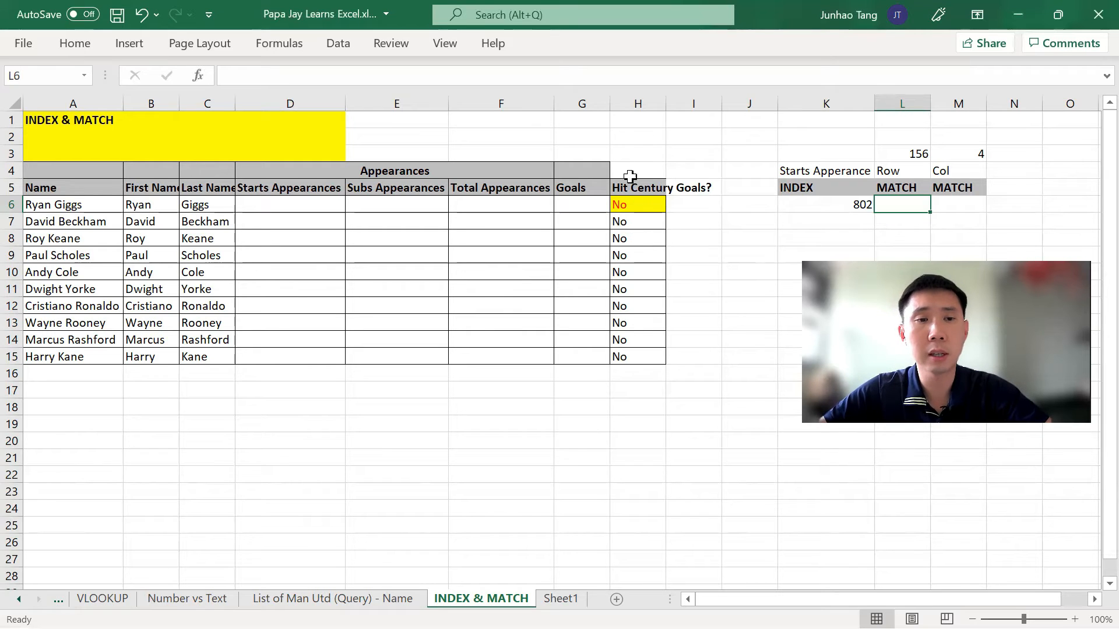
Review the Appearances headers in D4:F5 and the empty Starts Appearances cell D6, ending on L6.
{"action": "left_click_drag", "start_coordinate": [335, 171], "coordinate": [350, 180]}
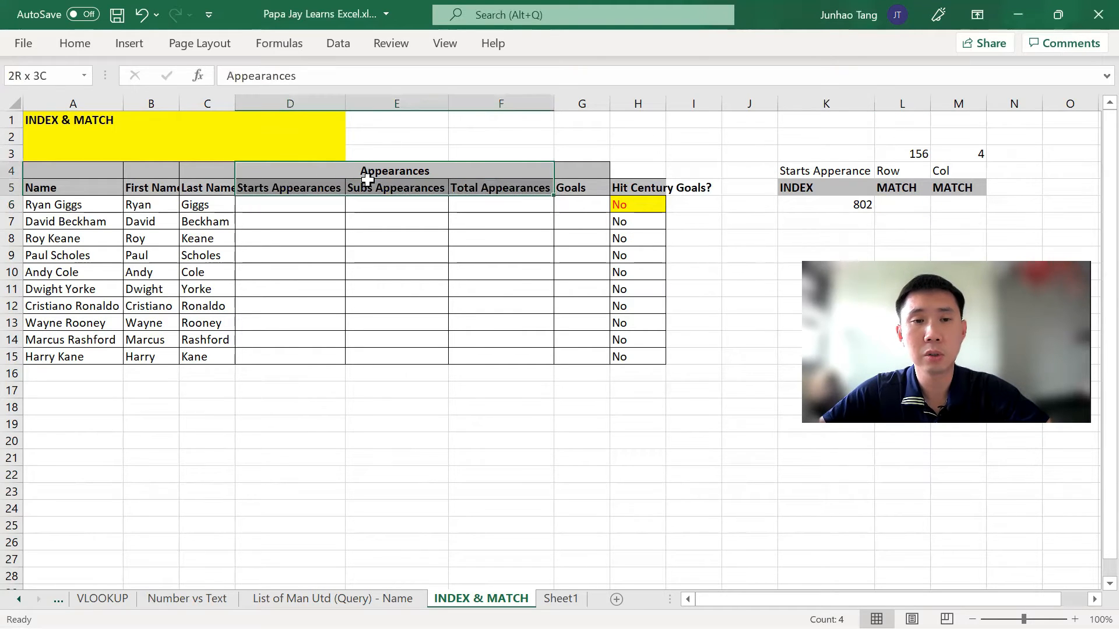
{"action": "left_click", "coordinate": [311, 209]}
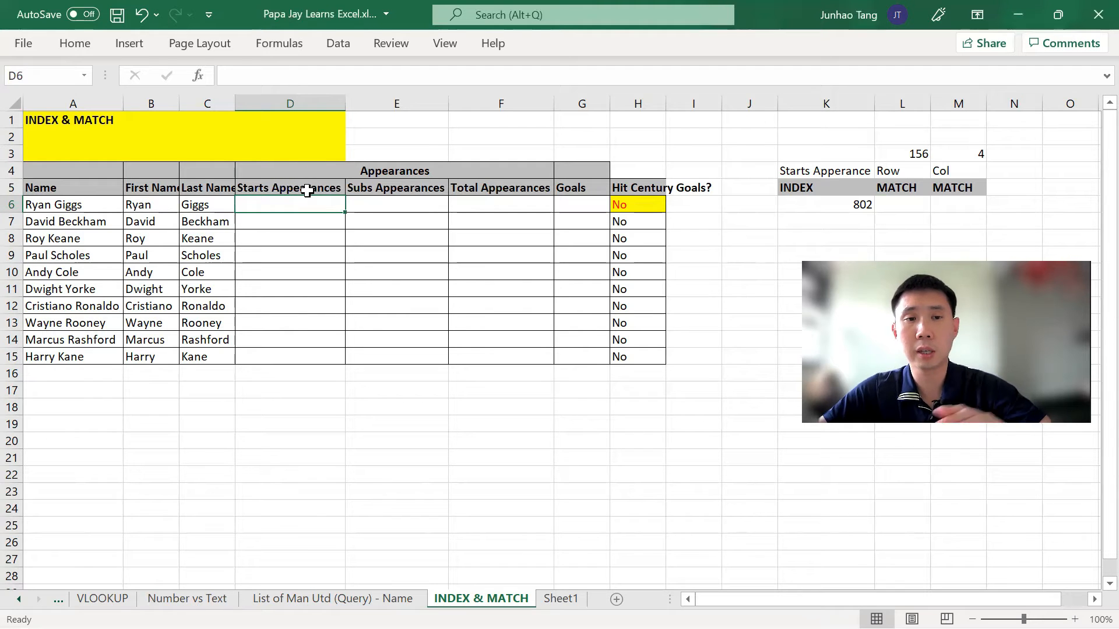
{"action": "left_click_drag", "start_coordinate": [325, 166], "coordinate": [419, 192]}
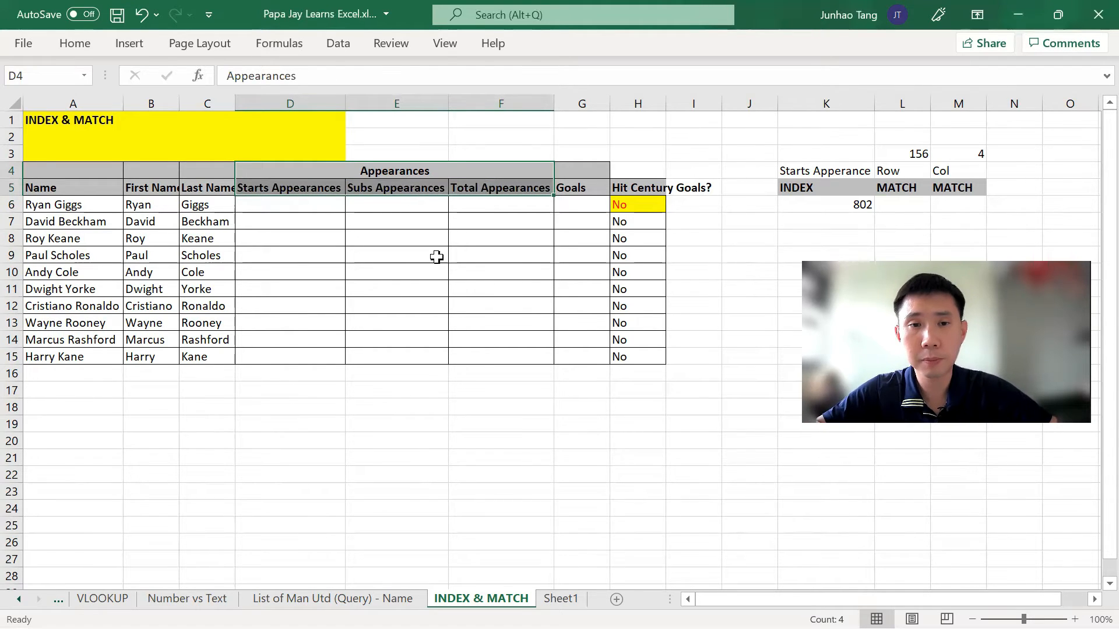
{"action": "left_click", "coordinate": [907, 205]}
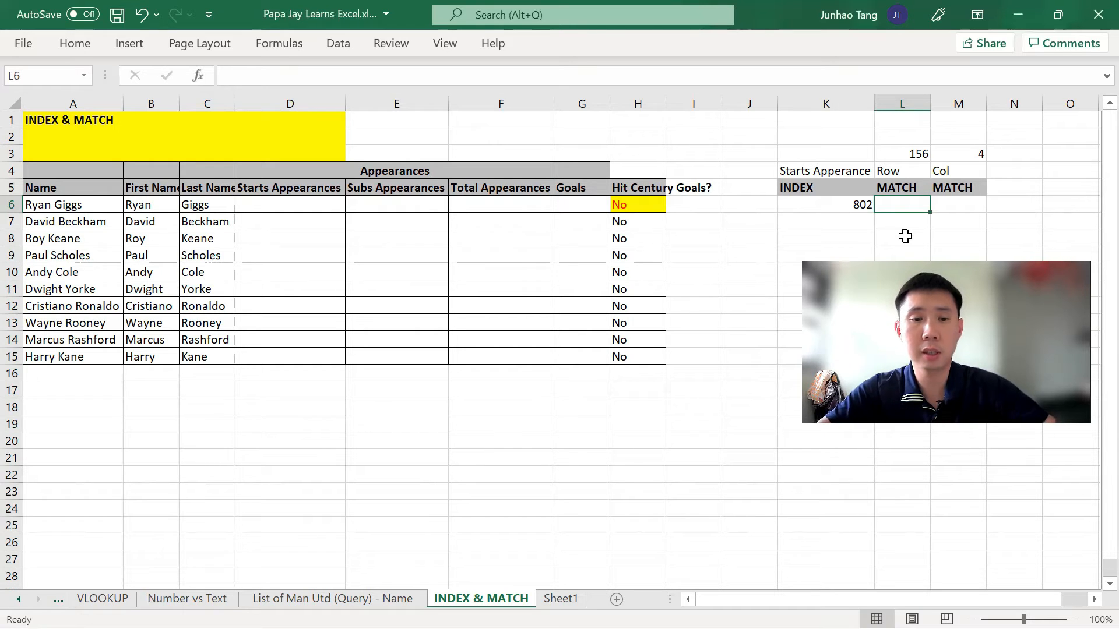
On the List of Man Utd (Query) - Name sheet, examine Ryan Giggs' row and the Starts Appearances column by highlighting each in turn.
{"action": "key", "text": "ctrl+Page_Up"}
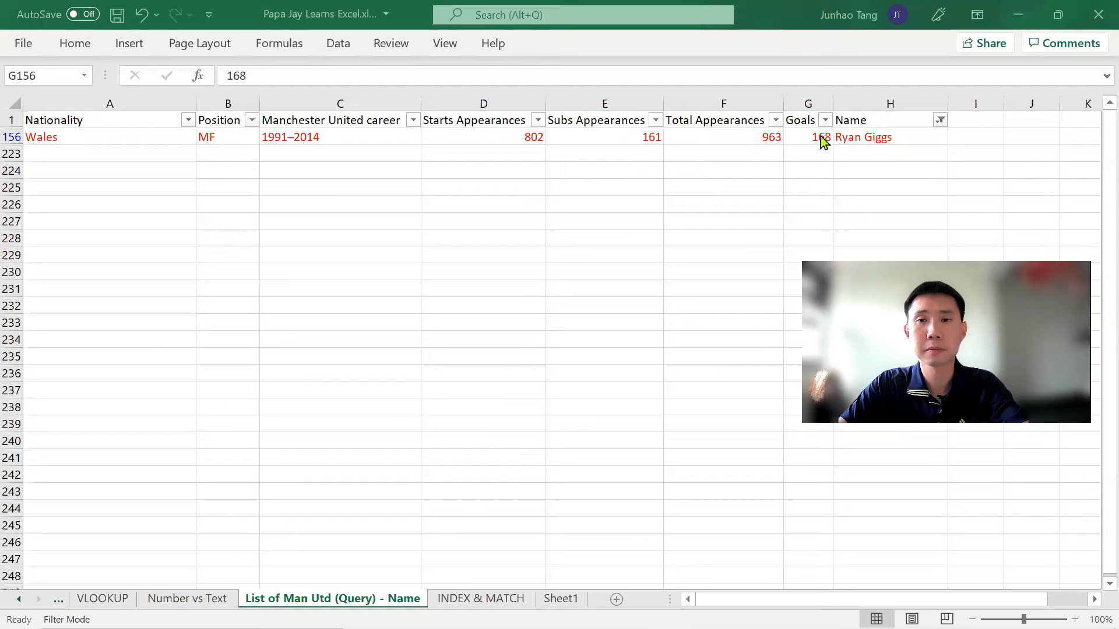
{"action": "left_click", "coordinate": [871, 138]}
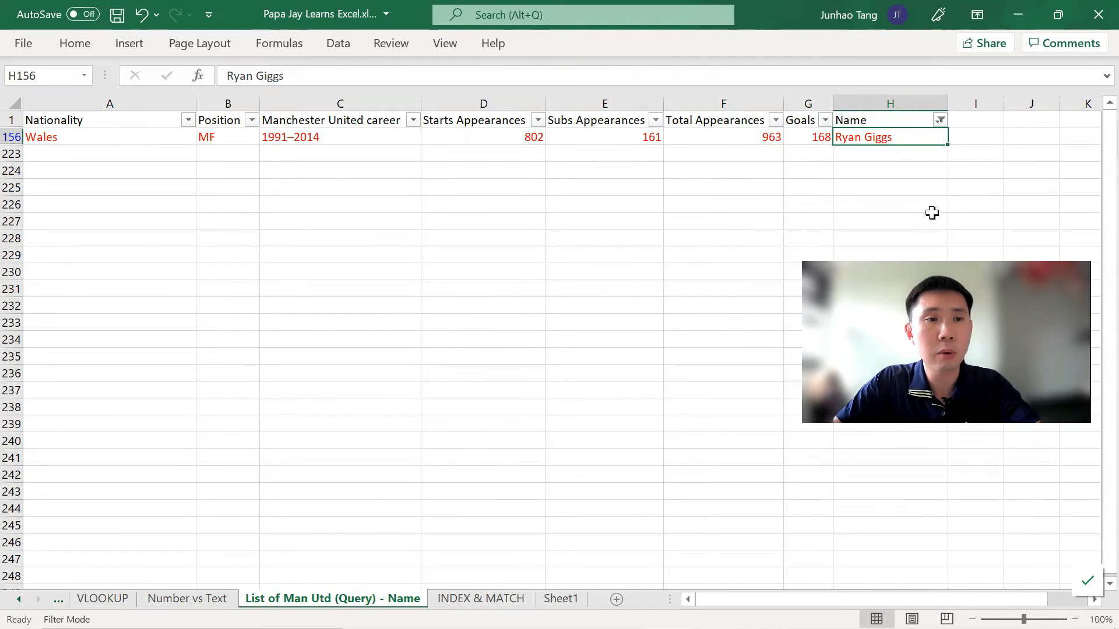
{"action": "key", "text": "shift+space"}
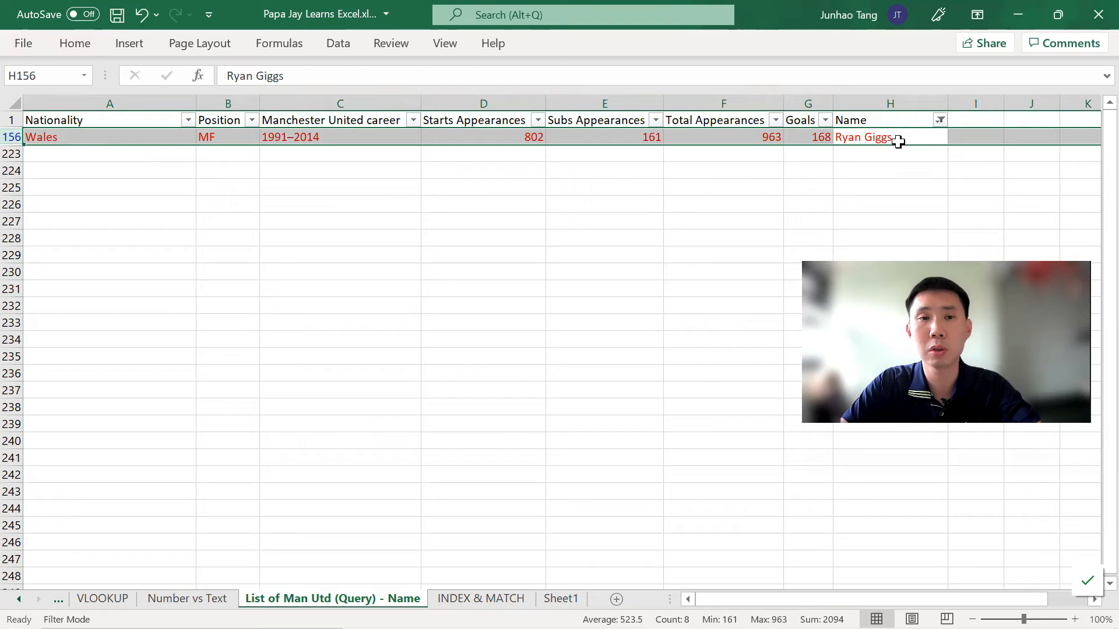
{"action": "key", "text": "Left"}
{"action": "key", "text": "Left"}
{"action": "key", "text": "Left"}
{"action": "key", "text": "Left"}
{"action": "key", "text": "ctrl+space"}
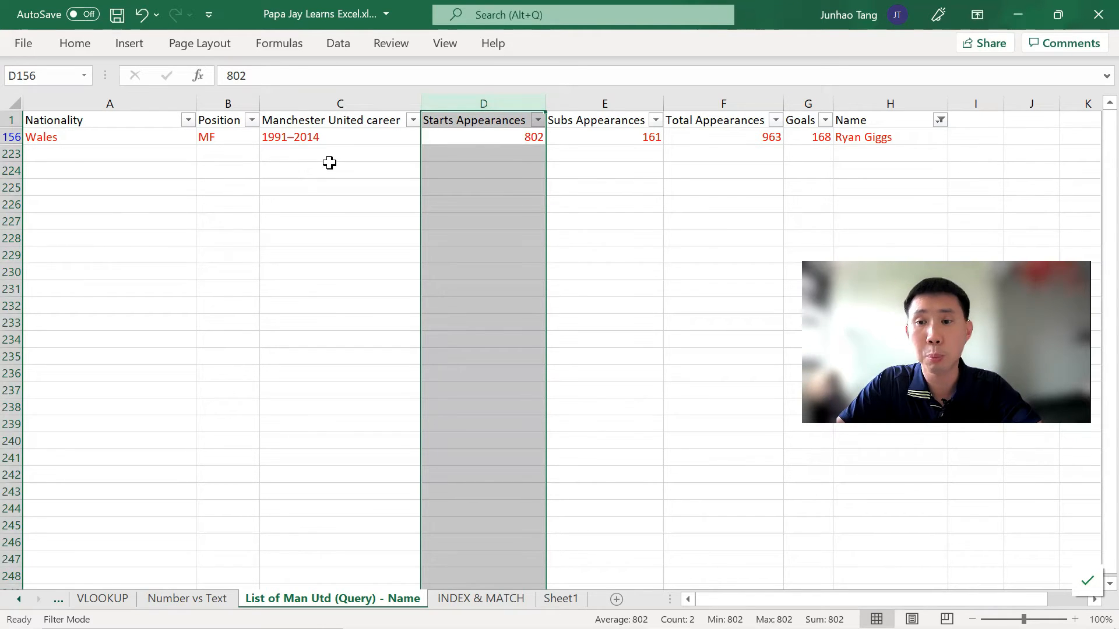
{"action": "left_click", "coordinate": [858, 140]}
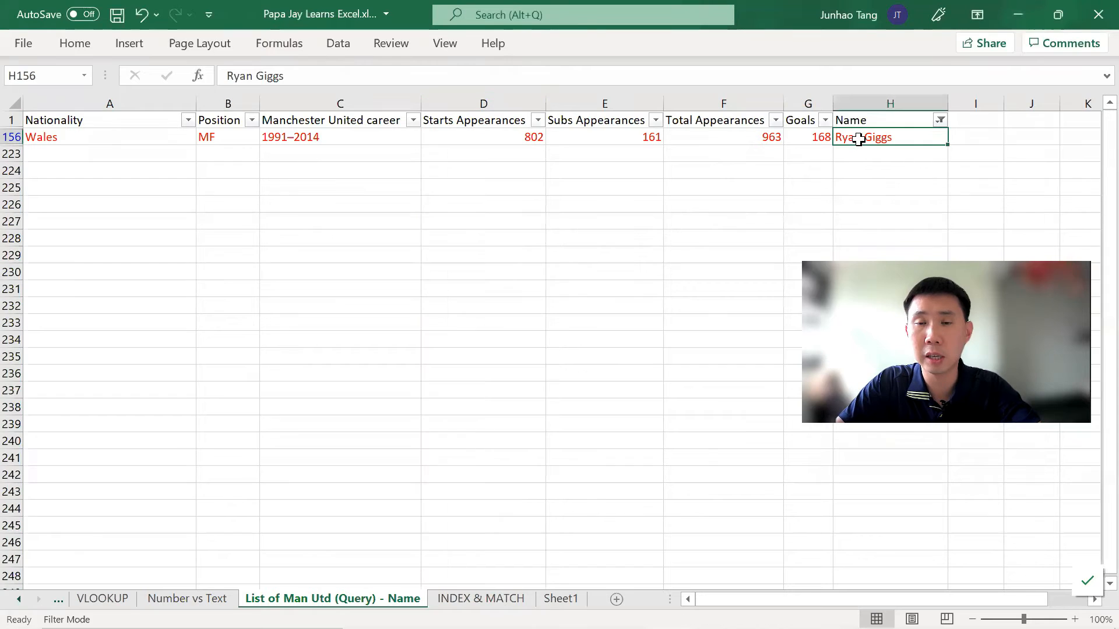
{"action": "key", "text": "shift+space"}
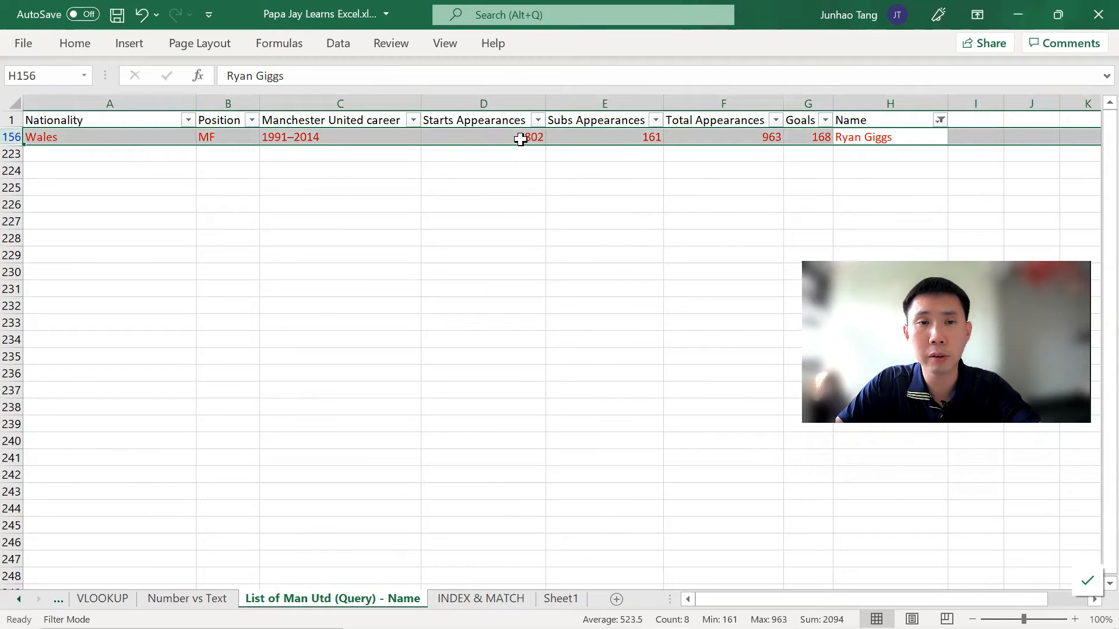
{"action": "left_click", "coordinate": [504, 120]}
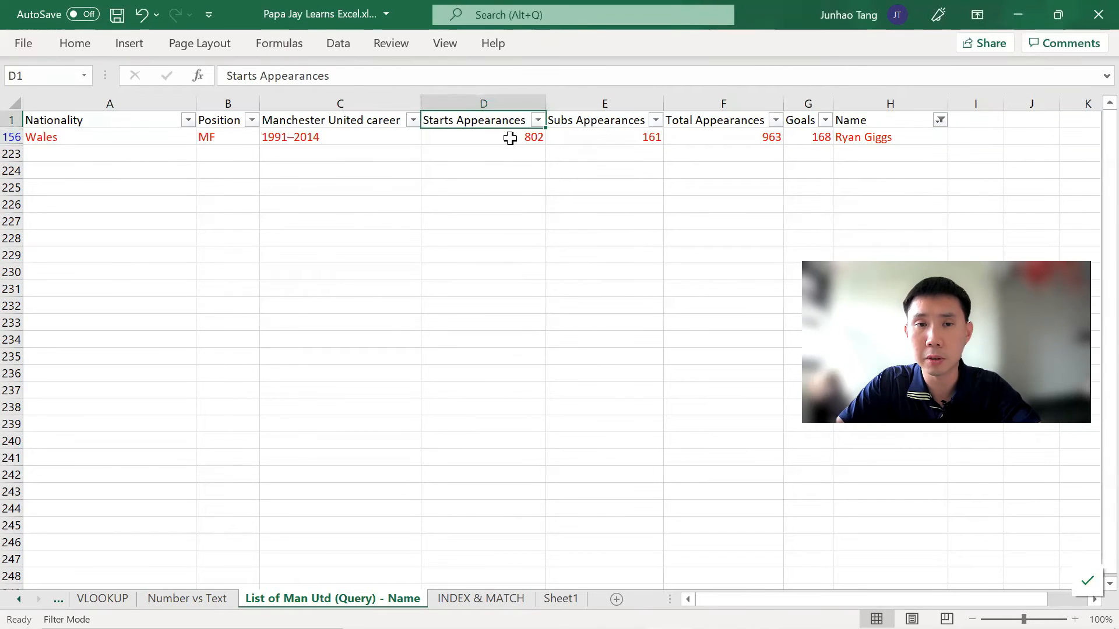
{"action": "left_click", "coordinate": [514, 103]}
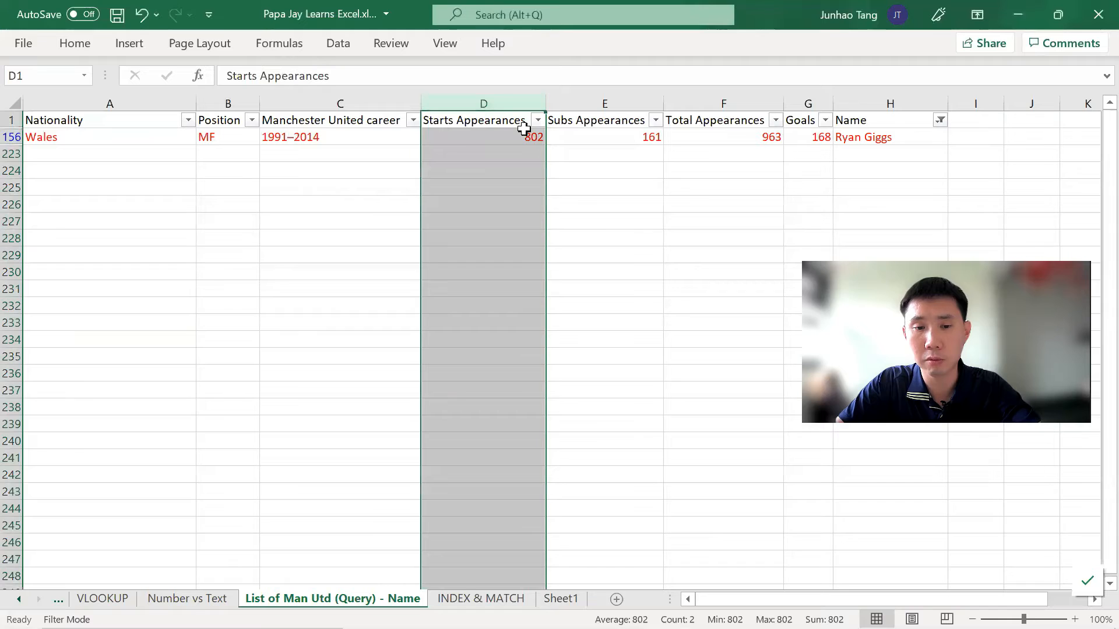
On the INDEX & MATCH sheet, enter Name in L2 above the row number and Start in M2 above the column number.
{"action": "key", "text": "ctrl+Page_Down"}
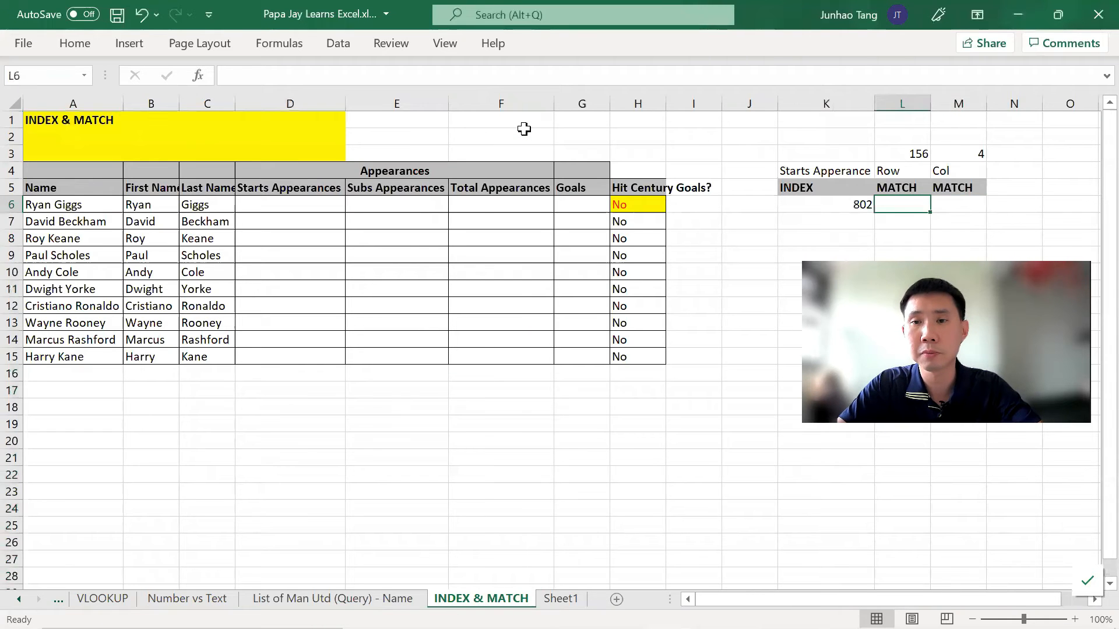
{"action": "key", "text": "Up"}
{"action": "key", "text": "Up"}
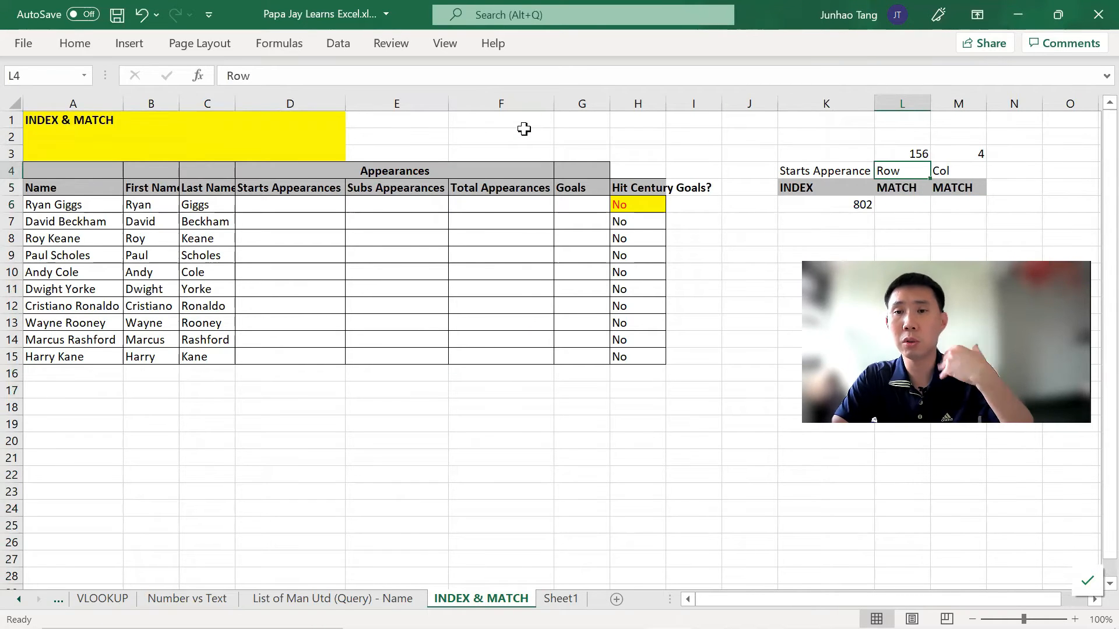
{"action": "key", "text": "Up"}
{"action": "key", "text": "Up"}
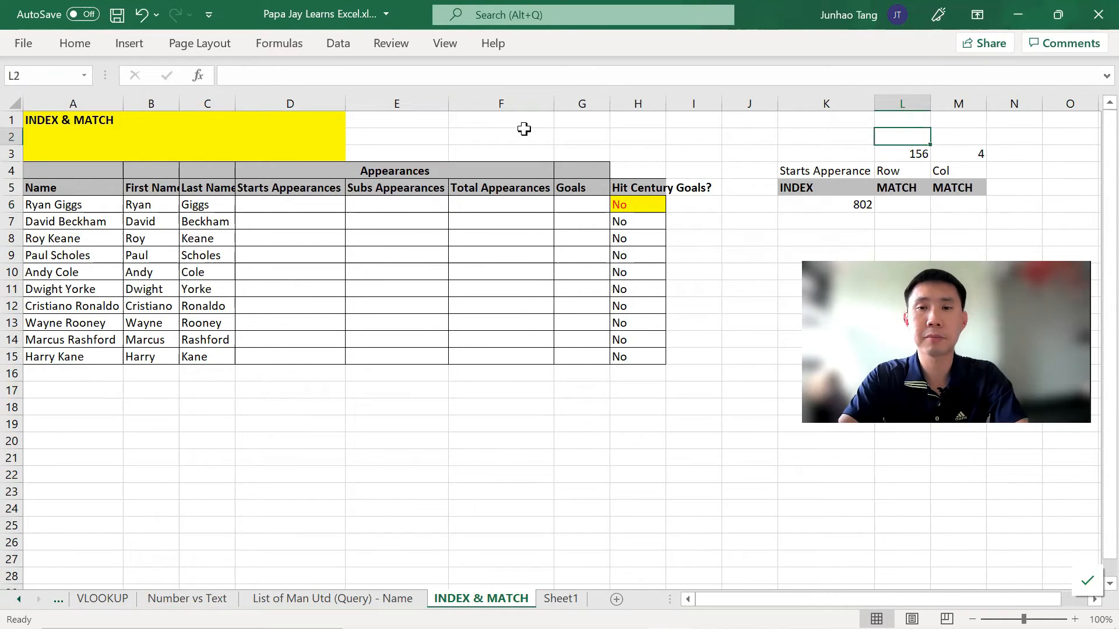
{"action": "type", "text": "Name"}
{"action": "key", "text": "Tab"}
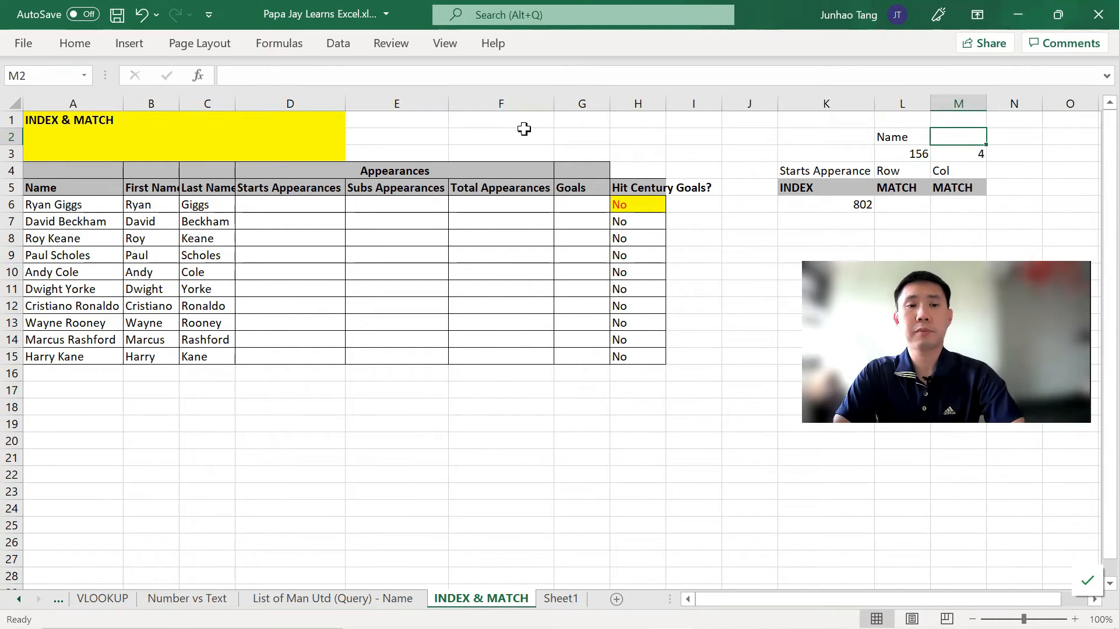
{"action": "type", "text": "Start"}
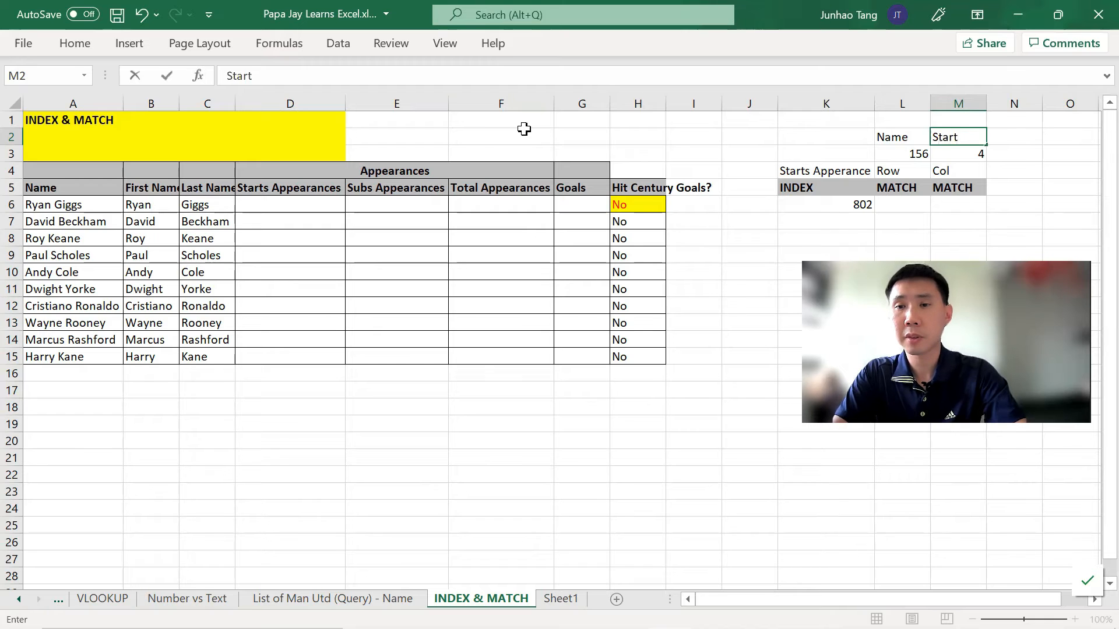
{"action": "key", "text": "Down"}
Begin a MATCH formula in L6 with the player name in A6 as the lookup value.
{"action": "key", "text": "Down"}
{"action": "key", "text": "Down"}
{"action": "key", "text": "Left"}
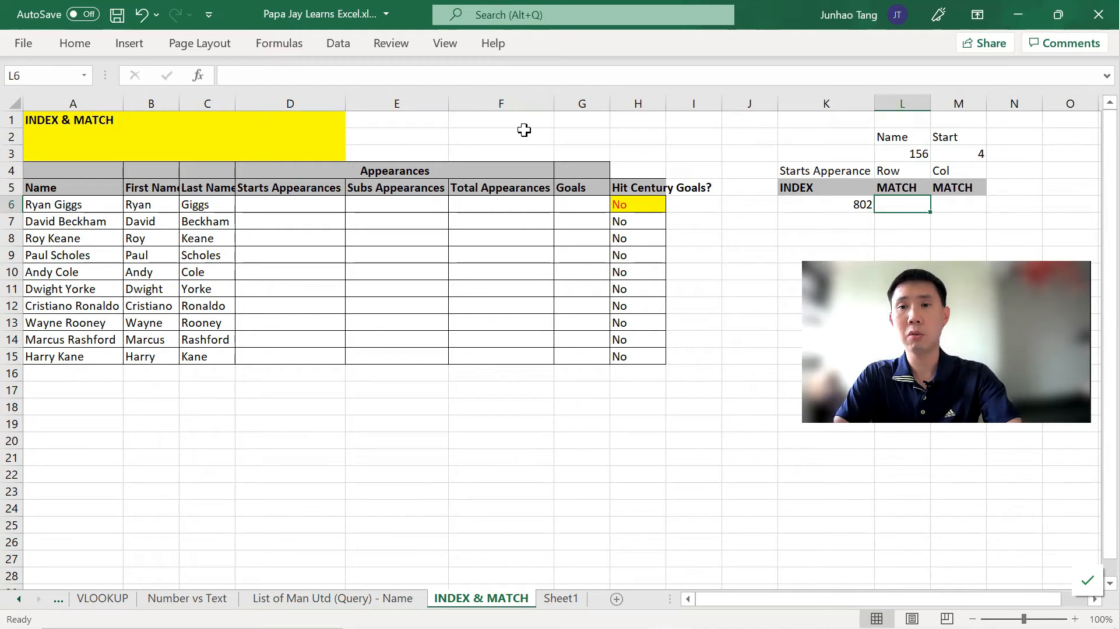
{"action": "type", "text": "=mat"}
{"action": "key", "text": "Tab"}
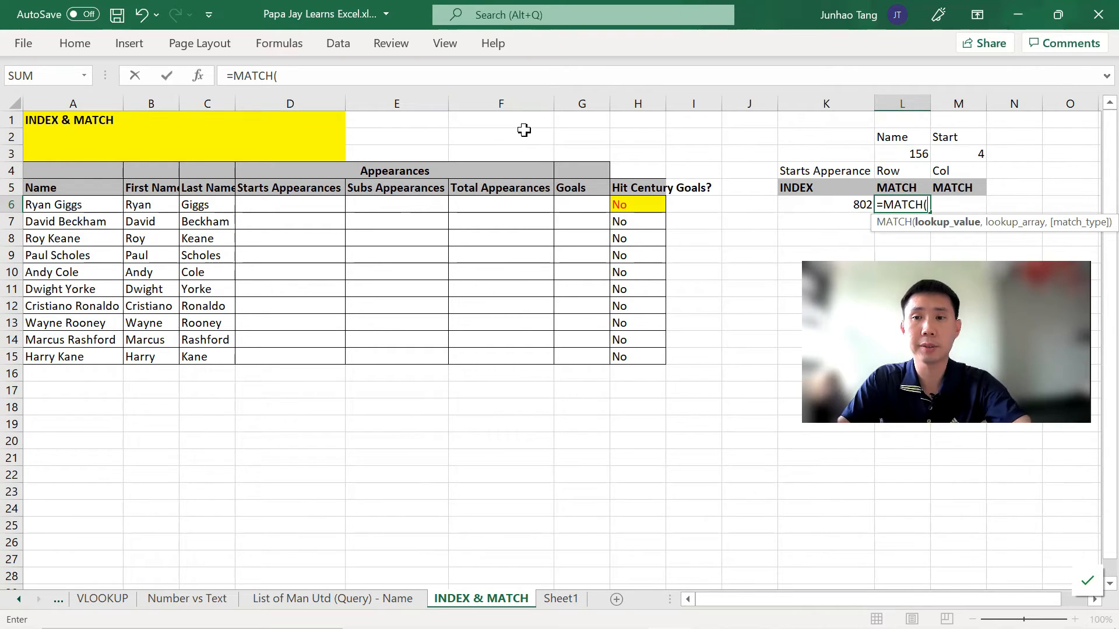
{"action": "key", "text": "ctrl+Left"}
{"action": "key", "text": "ctrl+Left"}
{"action": "key", "text": "ctrl+Left"}
{"action": "key", "text": "ctrl+Left"}
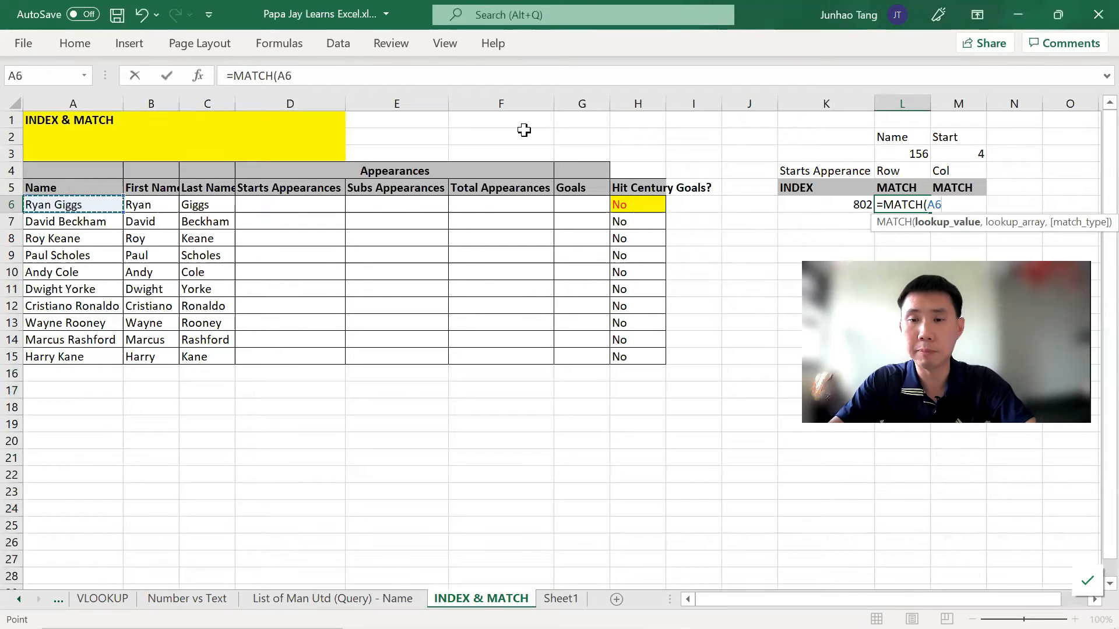
{"action": "type", "text": ","}
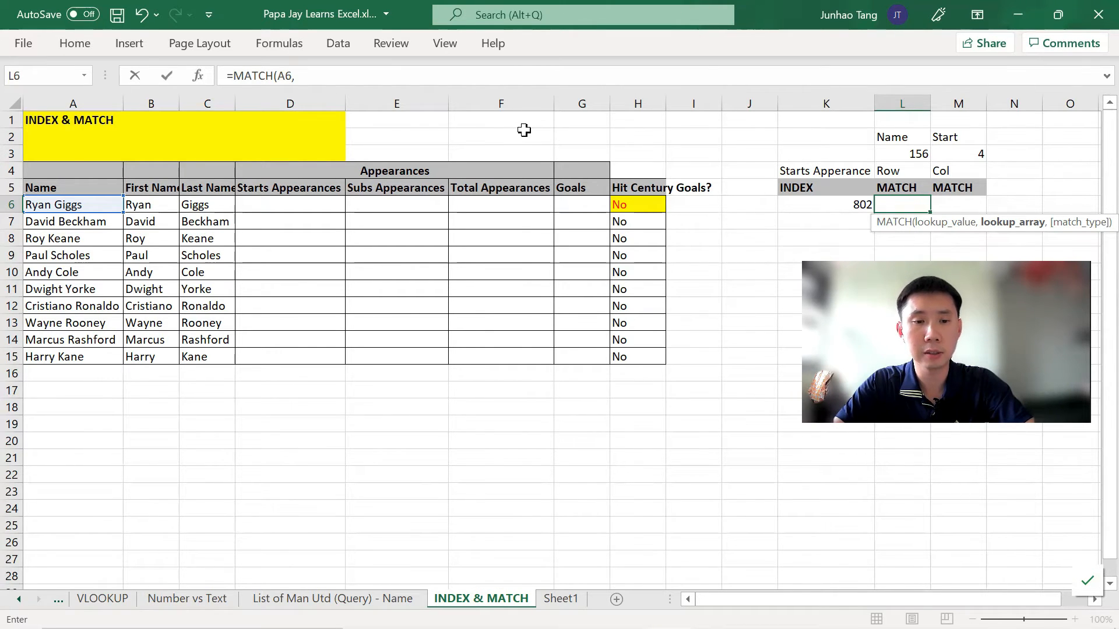
Set the MATCH lookup array to the whole Name column H:H on the List of Man Utd (Query) - Name sheet.
{"action": "key", "text": "ctrl+Page_Up"}
{"action": "key", "text": "Right"}
{"action": "key", "text": "Right"}
{"action": "key", "text": "Right"}
{"action": "key", "text": "Right"}
{"action": "key", "text": "Right"}
{"action": "key", "text": "Right"}
{"action": "key", "text": "Right"}
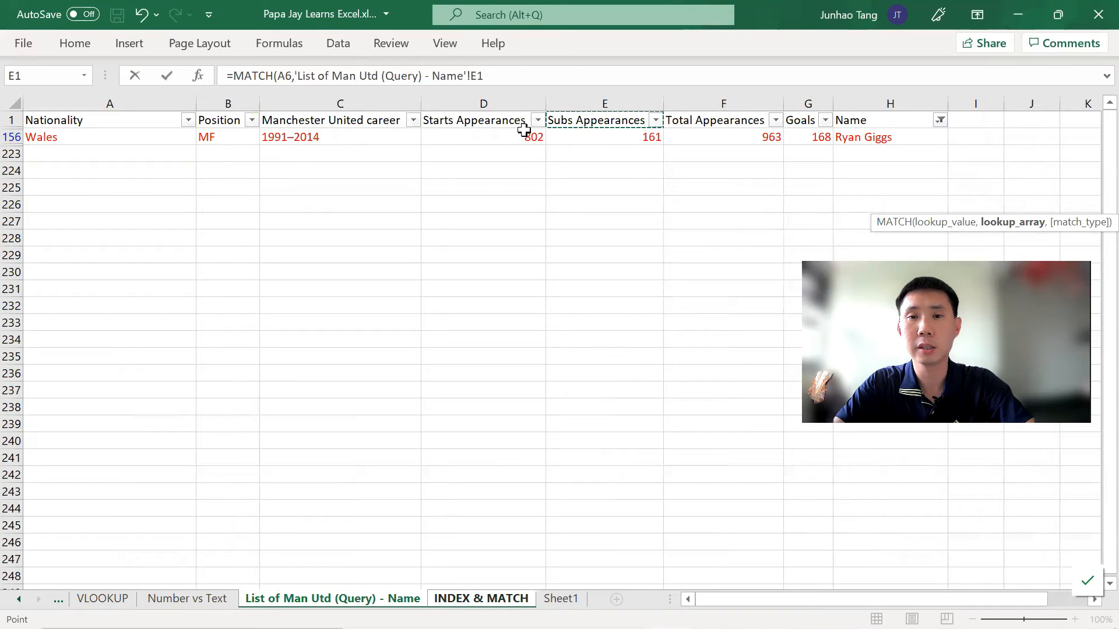
{"action": "key", "text": "ctrl+space"}
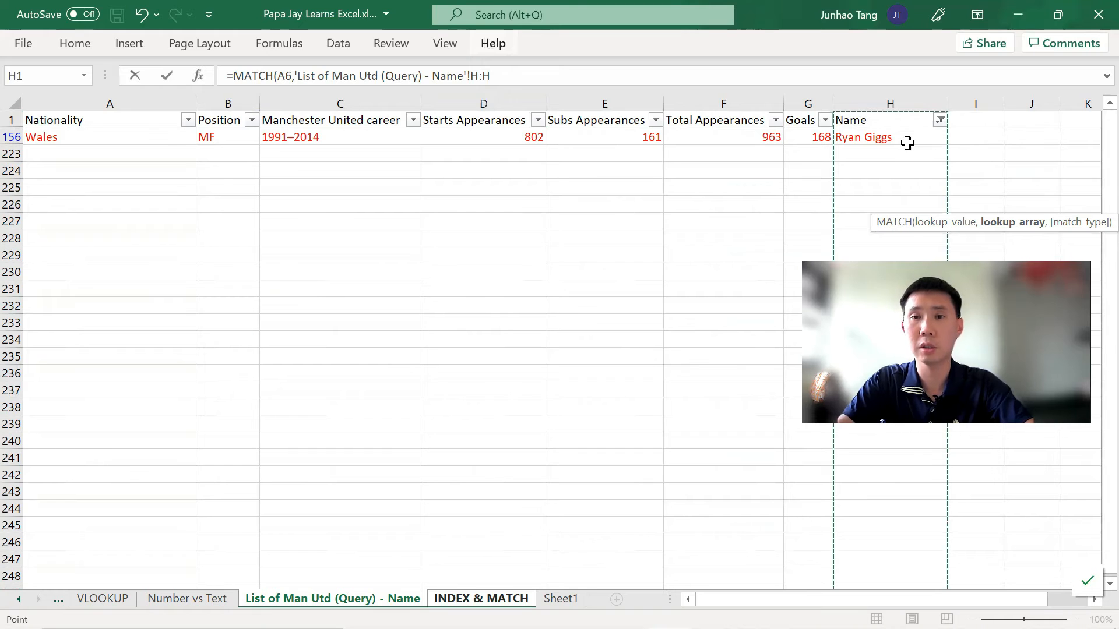
Complete the L6 MATCH formula with match type 0 for an exact match.
{"action": "type", "text": ","}
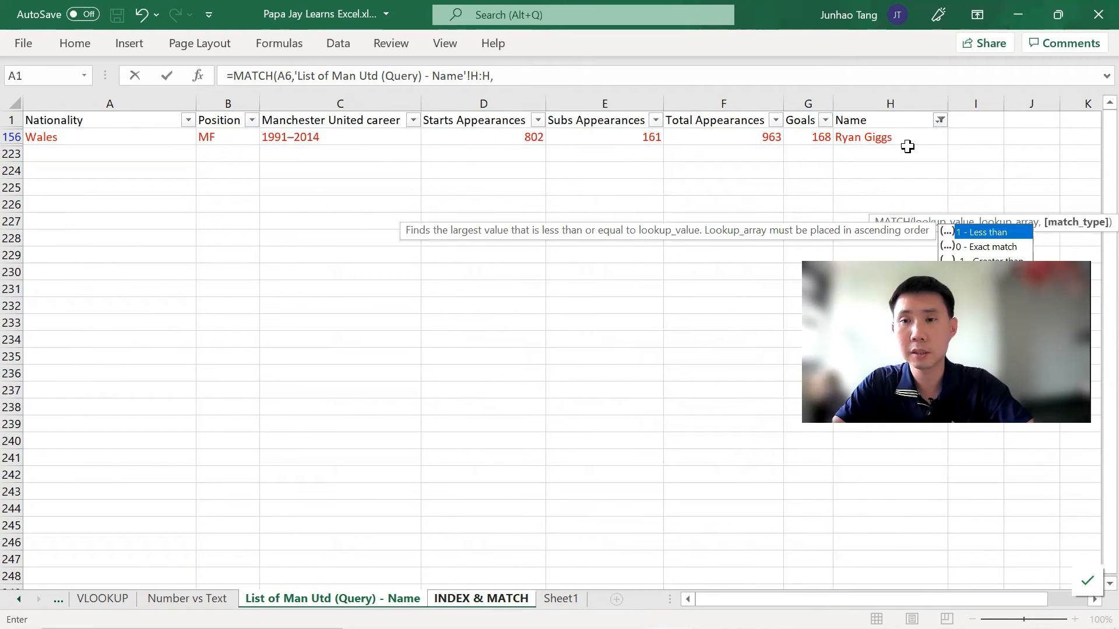
{"action": "key", "text": "Down"}
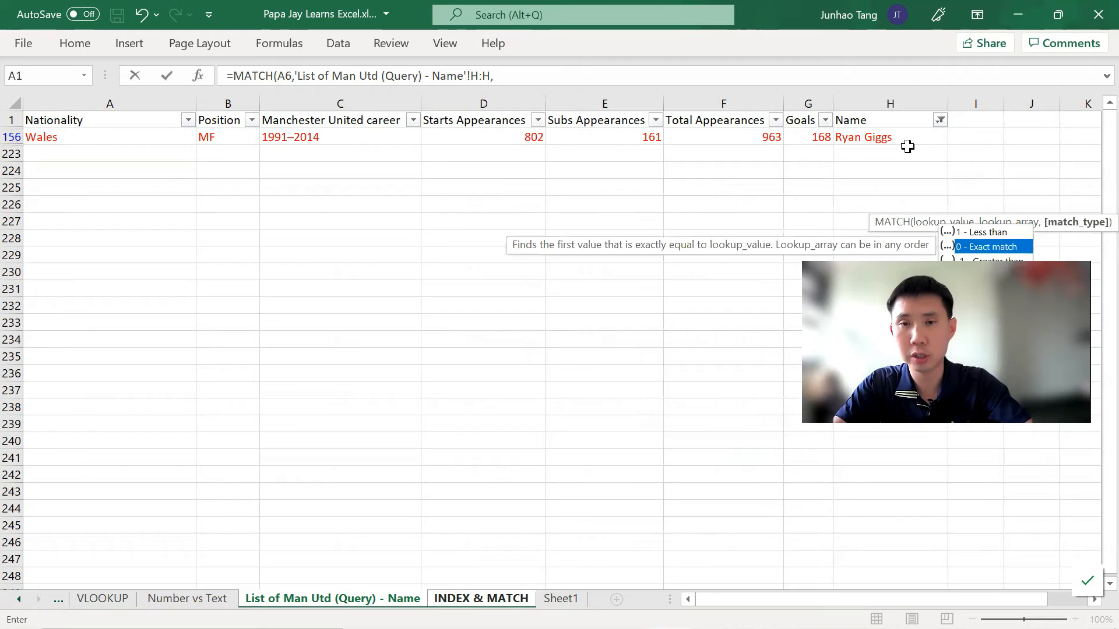
{"action": "key", "text": "Tab"}
{"action": "type", "text": ")"}
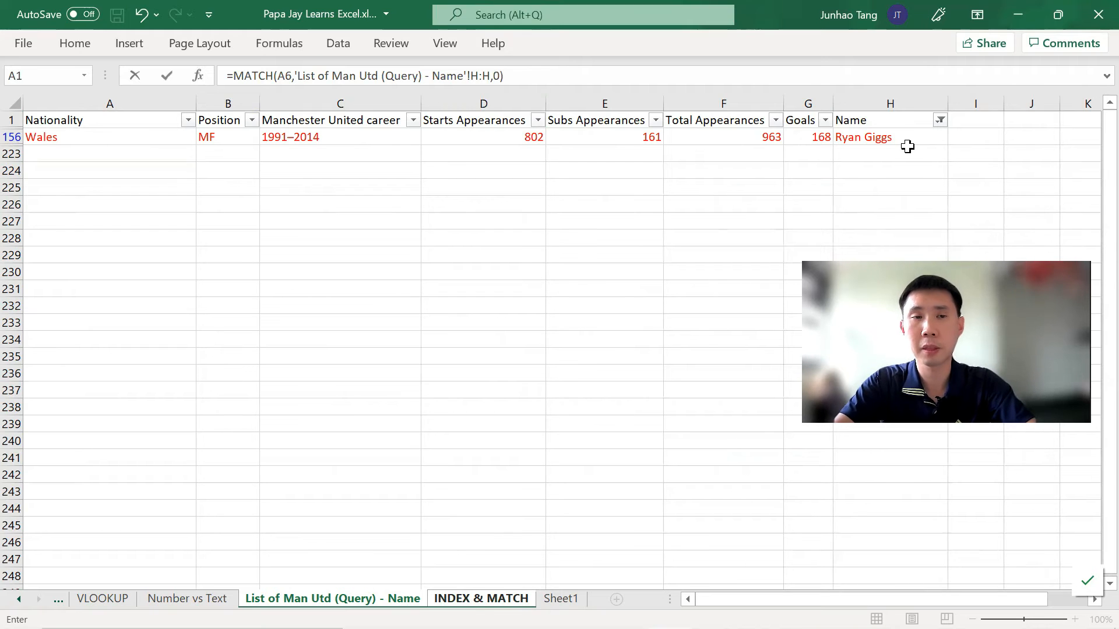
{"action": "key", "text": "Return"}
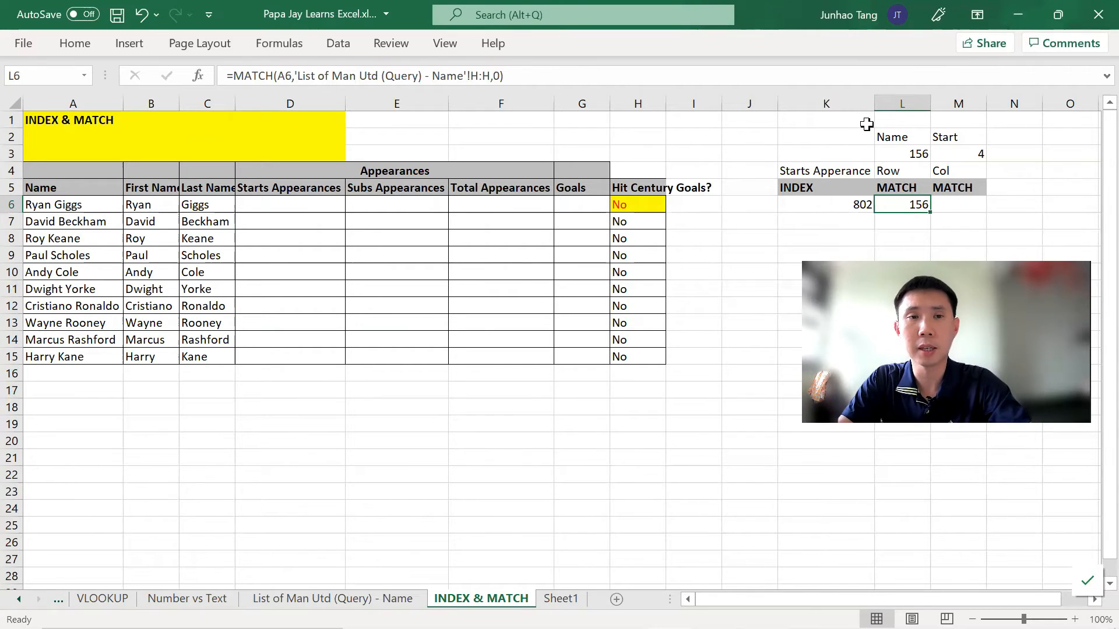
Make the lookup array in the L6 formula absolute as $H:$H.
{"action": "left_click", "coordinate": [479, 76]}
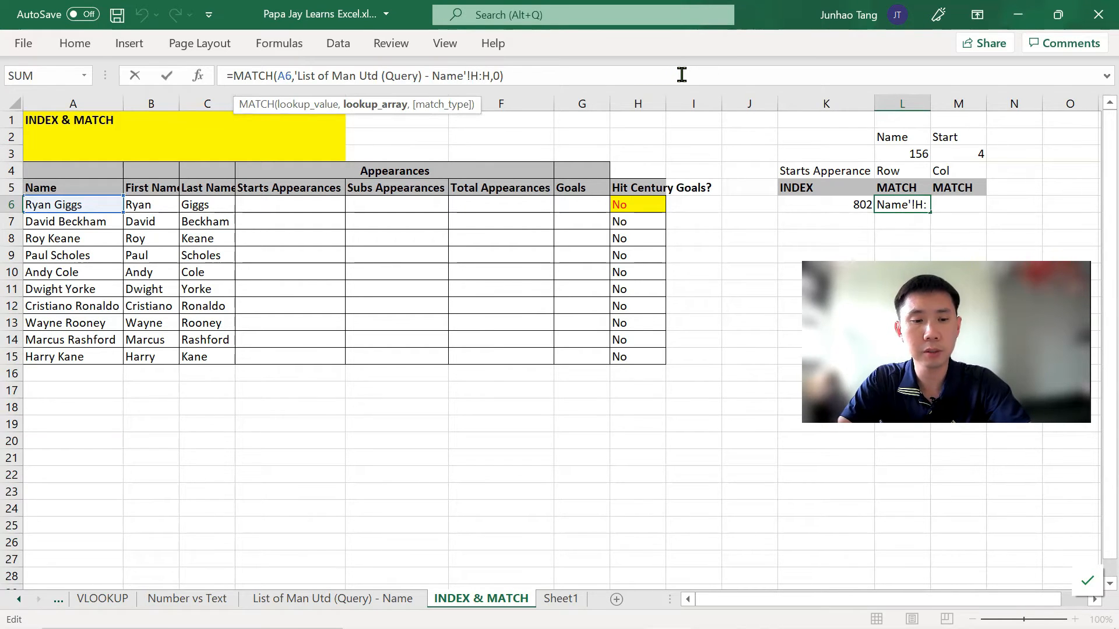
{"action": "key", "text": "F4"}
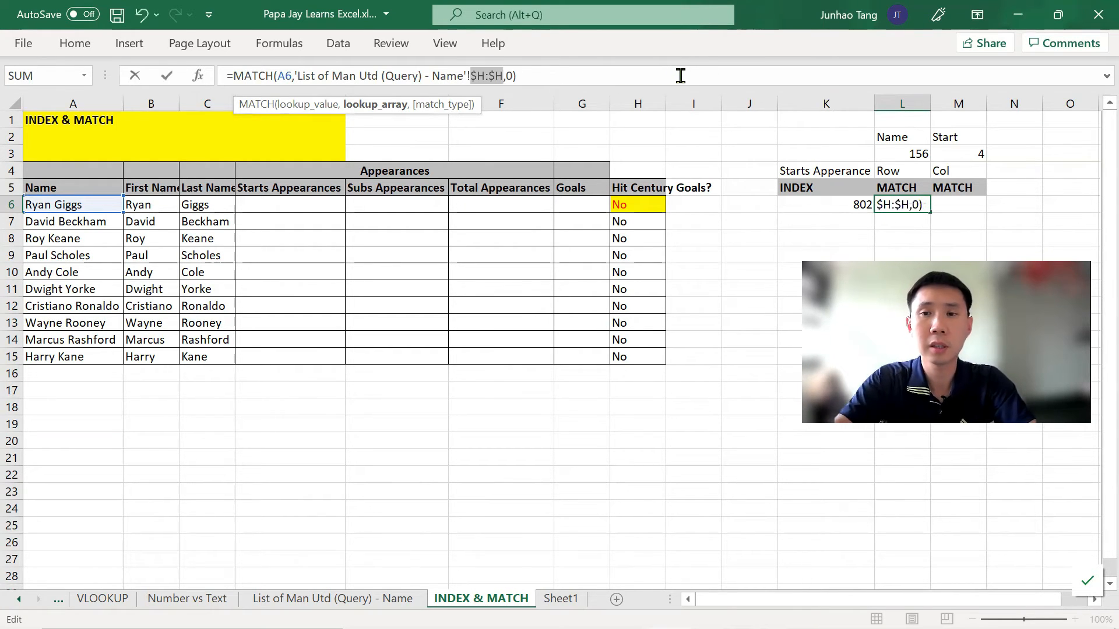
{"action": "key", "text": "Return"}
{"action": "key", "text": "Up"}
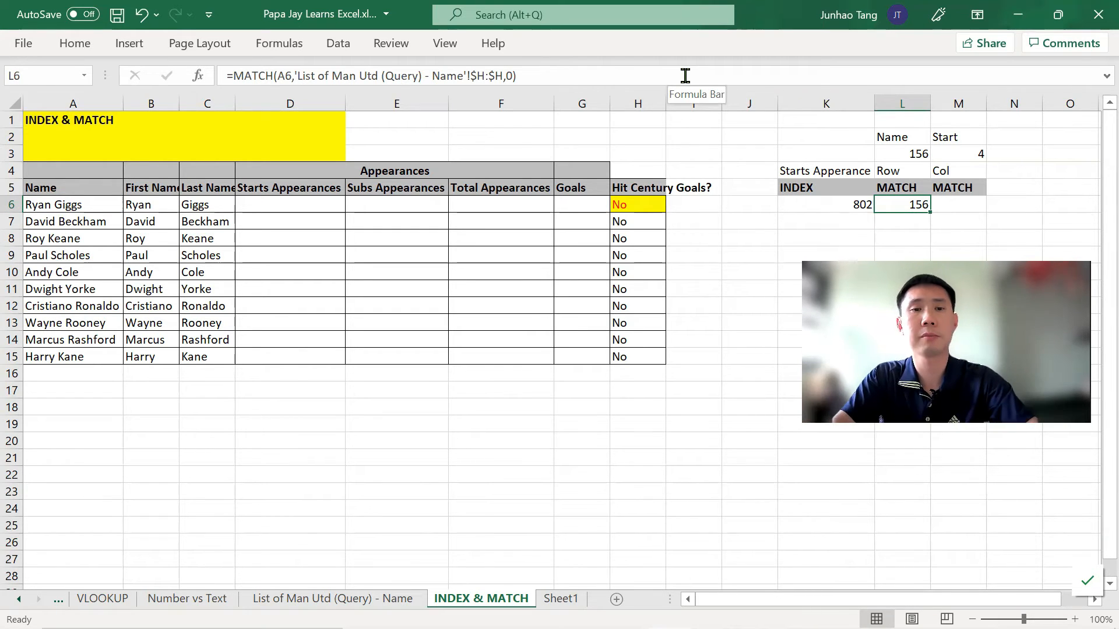
Review the empty results range D6:G15 and the Starts Appearances header in D5.
{"action": "left_click_drag", "start_coordinate": [327, 202], "coordinate": [568, 350]}
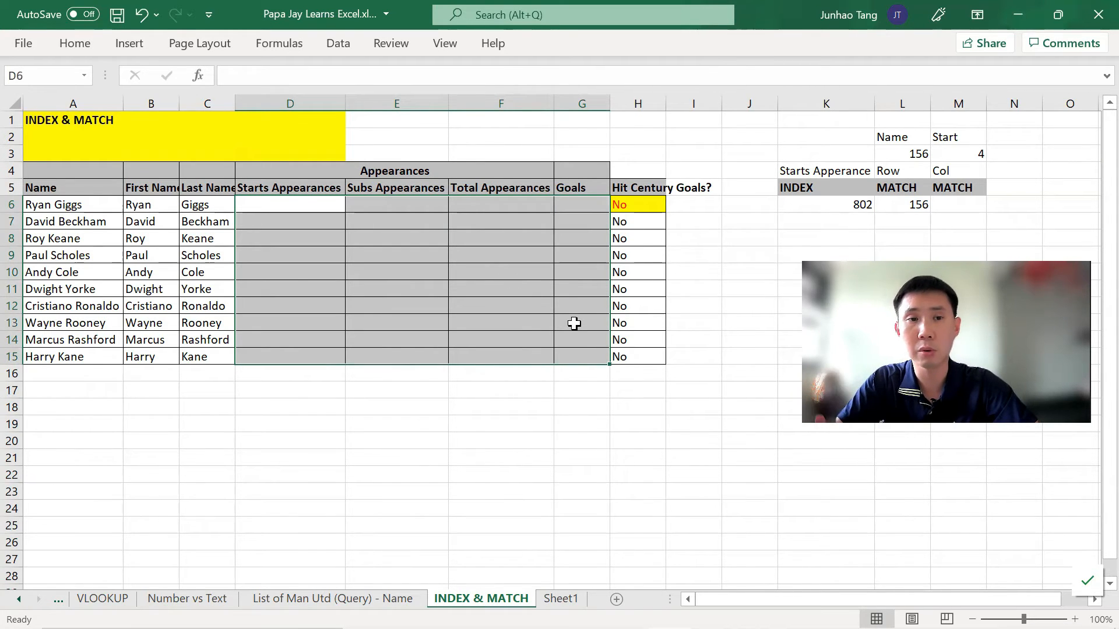
{"action": "key", "text": "Right"}
{"action": "key", "text": "Right"}
{"action": "key", "text": "Right"}
{"action": "key", "text": "Right"}
{"action": "key", "text": "Right"}
{"action": "key", "text": "Right"}
{"action": "key", "text": "Right"}
{"action": "key", "text": "Right"}
{"action": "key", "text": "Right"}
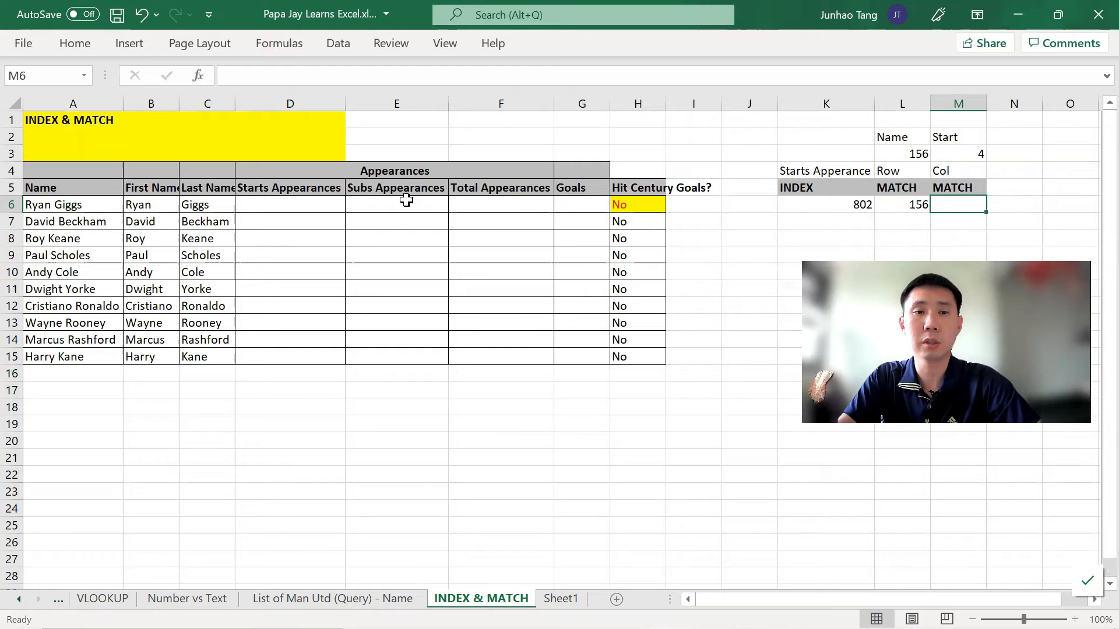
{"action": "left_click", "coordinate": [338, 190]}
{"action": "double_click", "coordinate": [338, 189]}
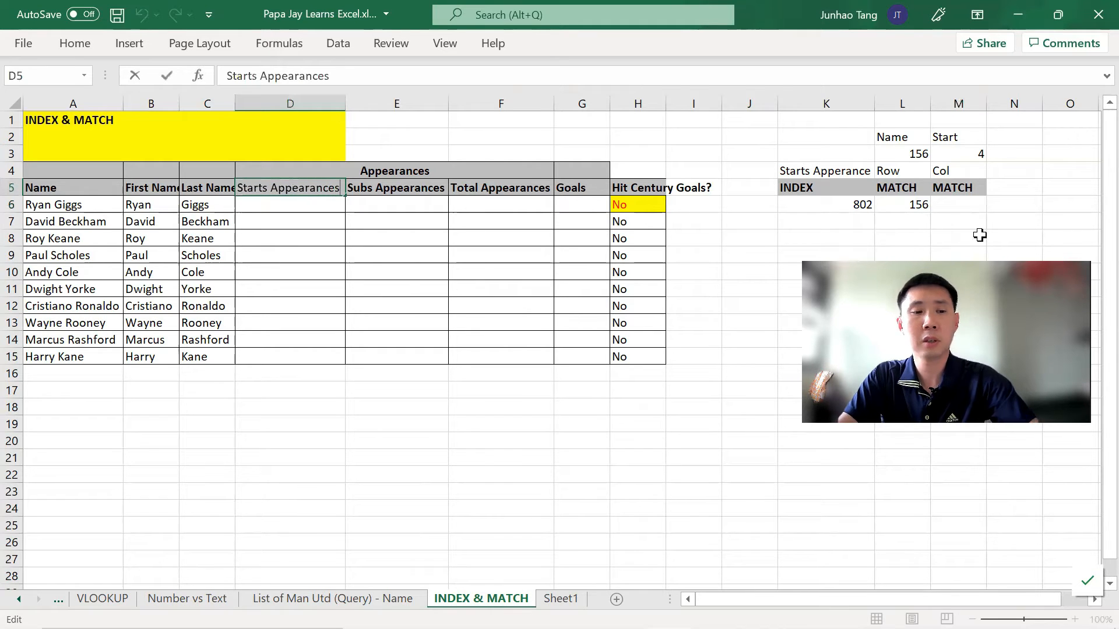
Begin a MATCH formula in M6 with the Starts Appearances header in D5 as the lookup value.
{"action": "left_click", "coordinate": [966, 204]}
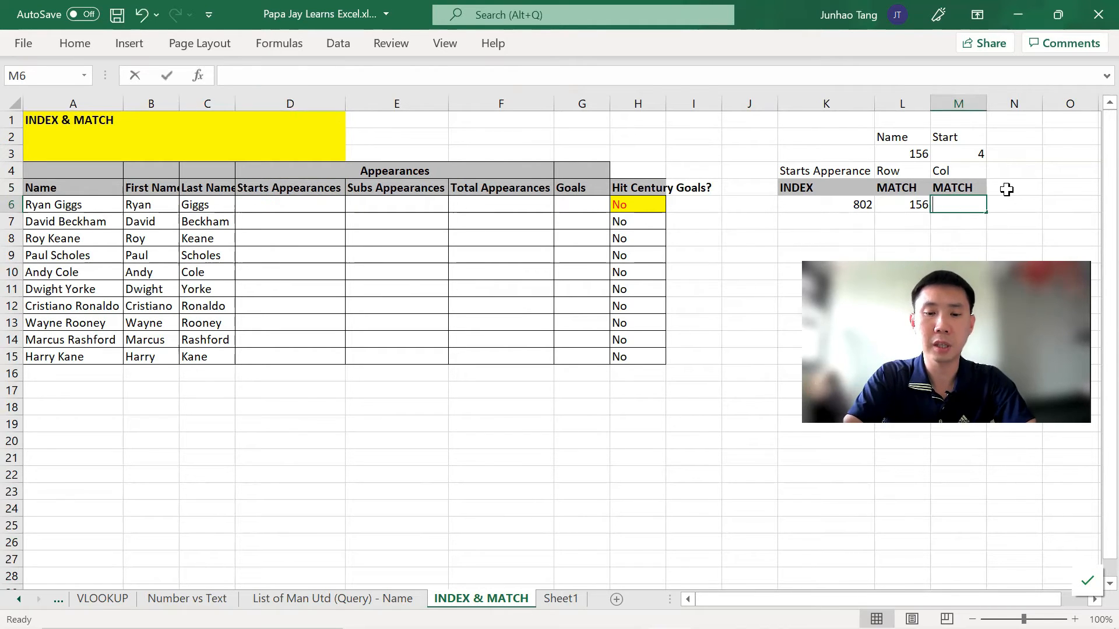
{"action": "type", "text": "=MATCH("}
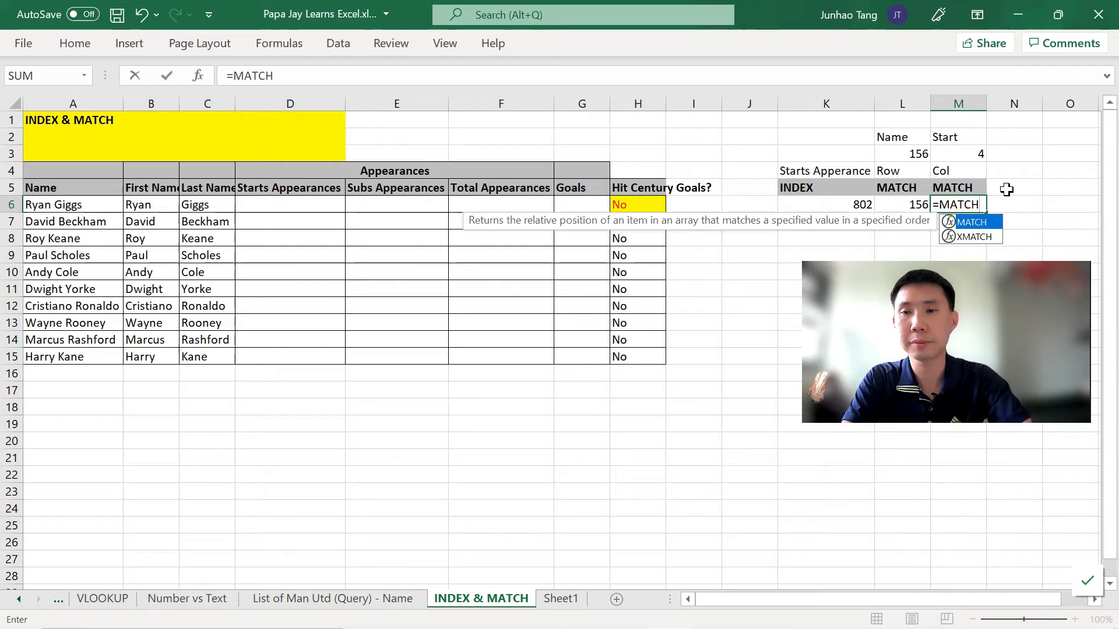
{"action": "key", "text": "Left"}
{"action": "key", "text": "Left"}
{"action": "key", "text": "Left"}
{"action": "key", "text": "Left"}
{"action": "key", "text": "Left"}
{"action": "key", "text": "Left"}
{"action": "key", "text": "Left"}
{"action": "key", "text": "Left"}
{"action": "key", "text": "Left"}
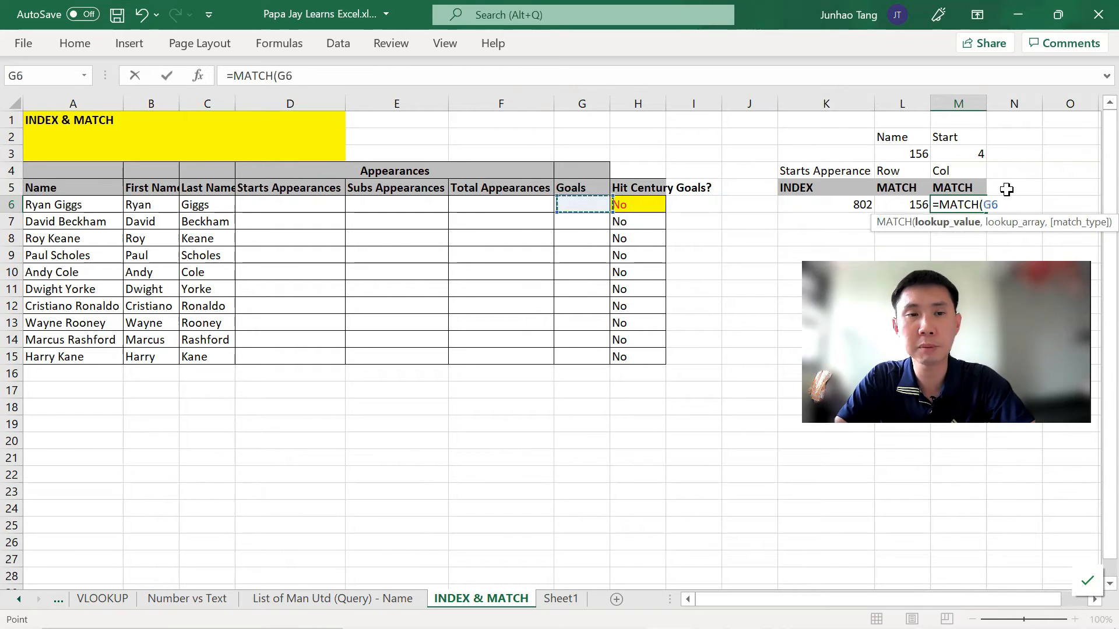
{"action": "key", "text": "Up"}
{"action": "type", "text": ","}
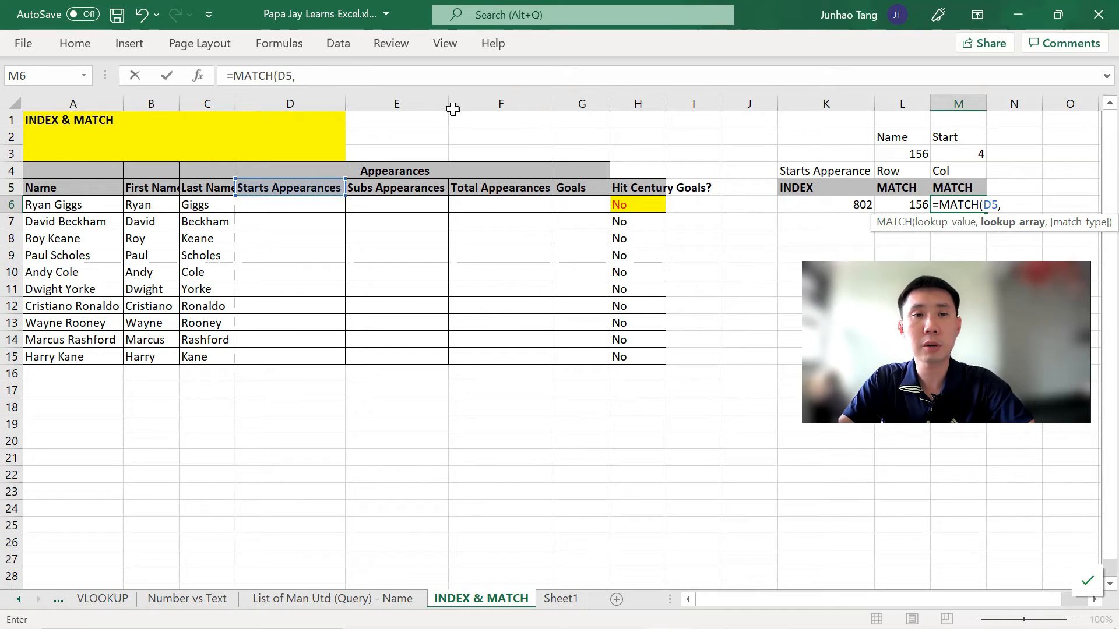
Try anchoring the column of the lookup value in the M6 formula as $D5.
{"action": "left_click", "coordinate": [277, 76]}
{"action": "type", "text": "$"}
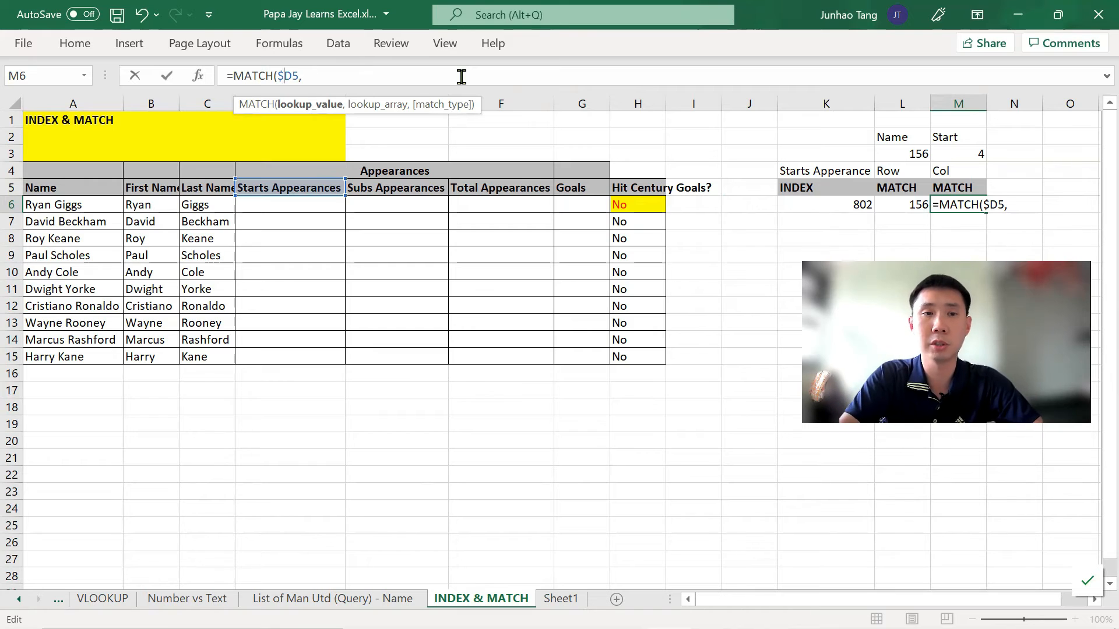
{"action": "key", "text": "F4"}
{"action": "left_click", "coordinate": [476, 79]}
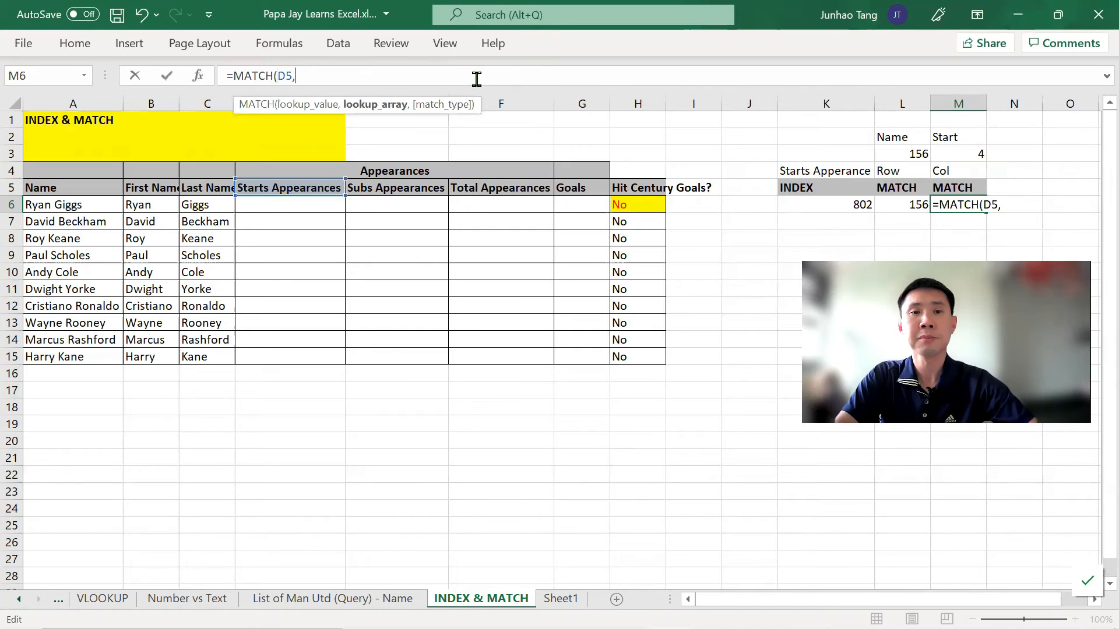
Set the M6 lookup array to the header row A1:H1 on the List of Man Utd (Query) - Name sheet.
{"action": "key", "text": "ctrl+Page_Up"}
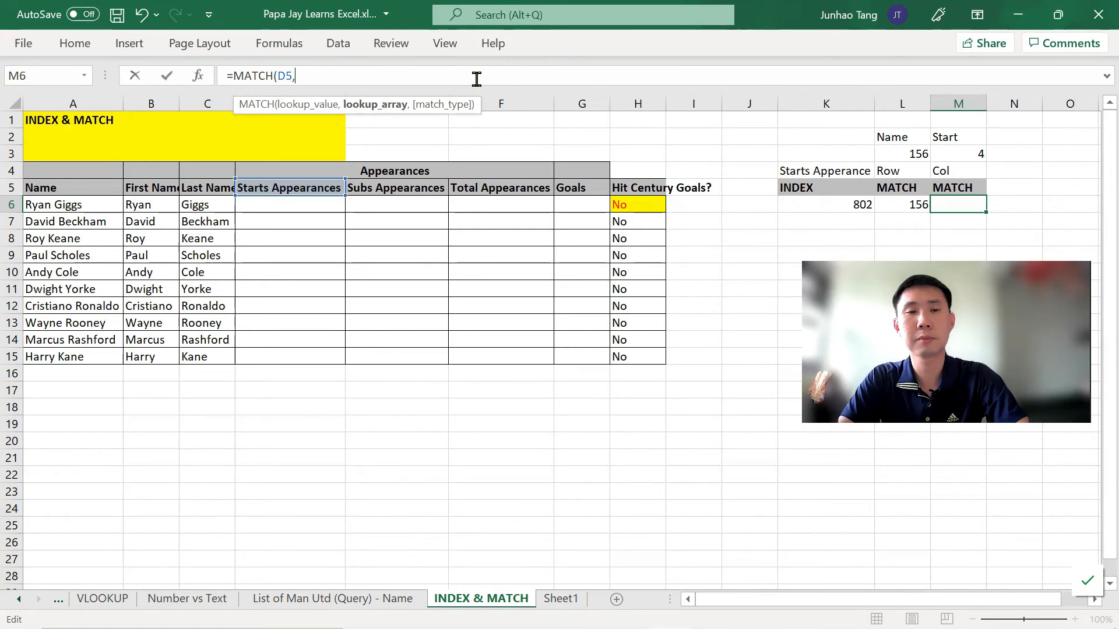
{"action": "key", "text": "Left"}
{"action": "key", "text": "Left"}
{"action": "key", "text": "Left"}
{"action": "key", "text": "Left"}
{"action": "key", "text": "Left"}
{"action": "key", "text": "Left"}
{"action": "key", "text": "Left"}
{"action": "key", "text": "Right"}
{"action": "key", "text": "Right"}
{"action": "key", "text": "Right"}
{"action": "key", "text": "Right"}
{"action": "key", "text": "Right"}
{"action": "key", "text": "Right"}
{"action": "key", "text": "Right"}
{"action": "left_click_drag", "start_coordinate": [155, 120], "coordinate": [424, 134]}
{"action": "key", "text": "shift+Right"}
{"action": "key", "text": "shift+Right"}
{"action": "key", "text": "shift+Right"}
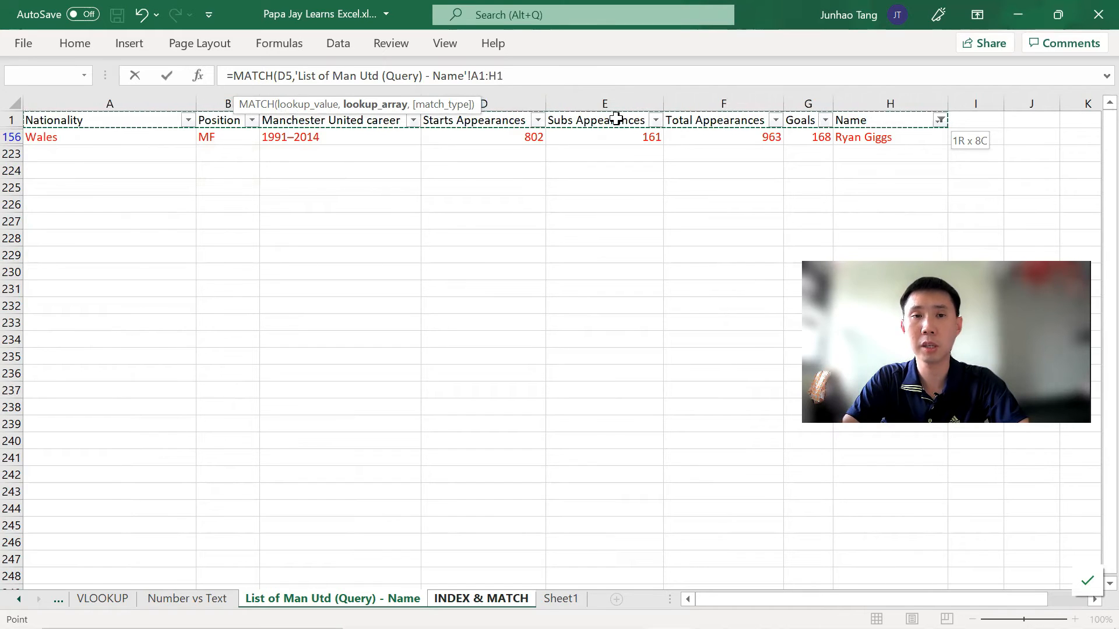
Complete the M6 MATCH formula with match type 0 for an exact match.
{"action": "left_click", "coordinate": [484, 77]}
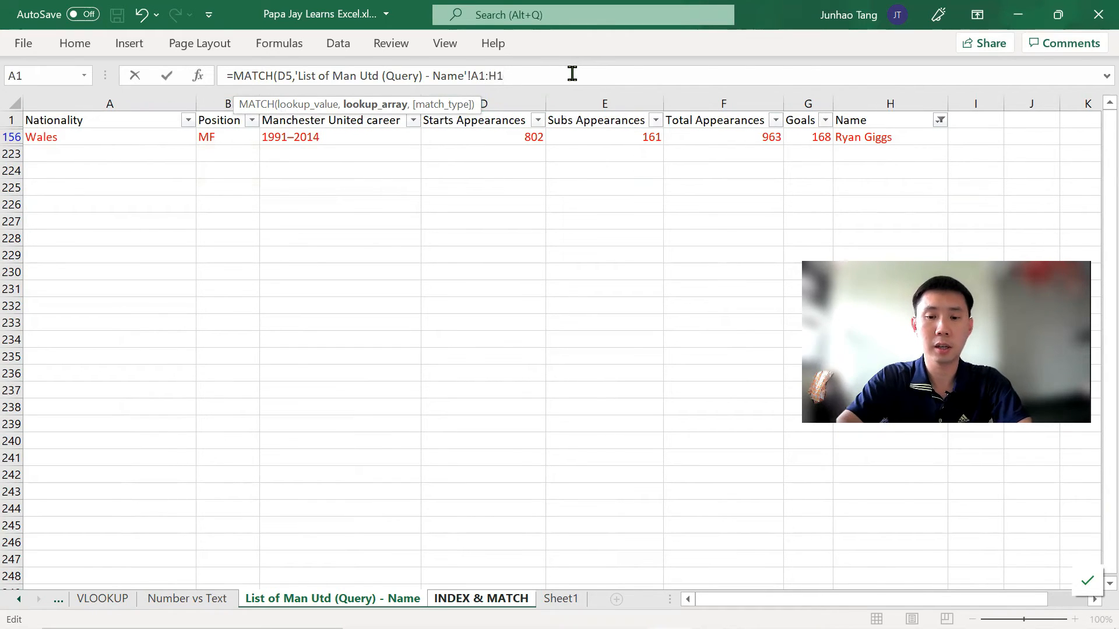
{"action": "type", "text": ",0)"}
{"action": "key", "text": "Return"}
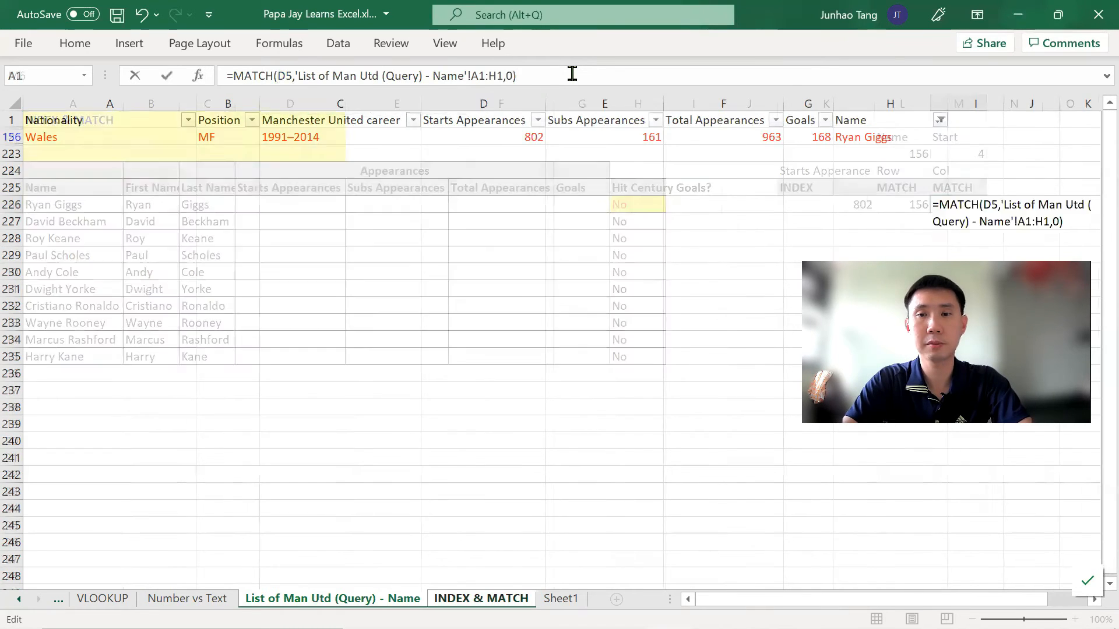
{"action": "key", "text": "Up"}
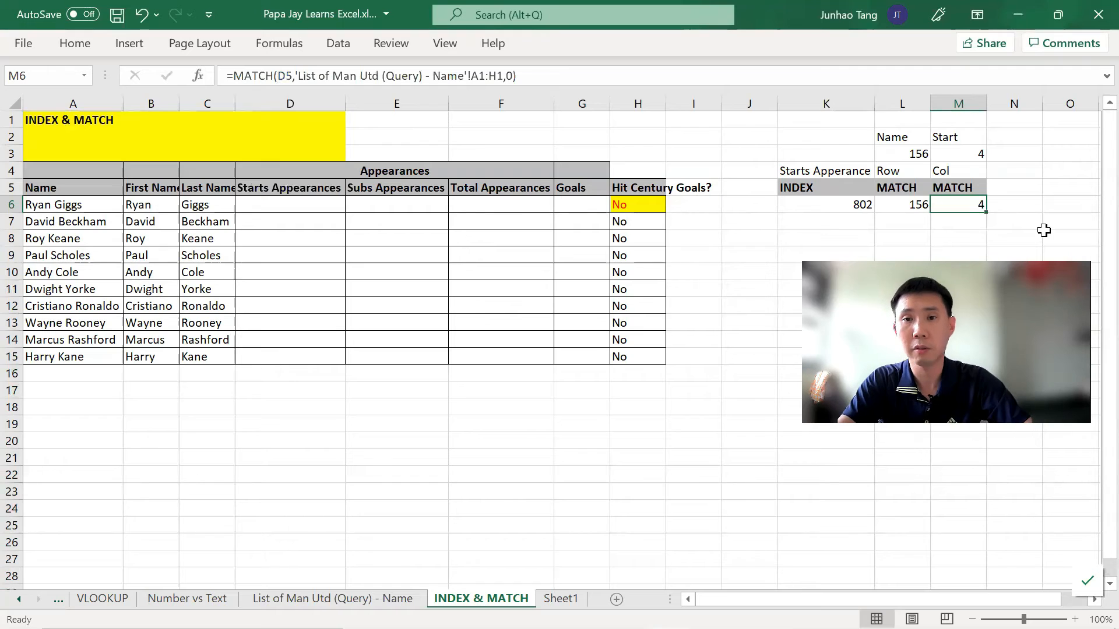
Copy the MATCH expression from L6, without its equals sign, and leave that cell unchanged.
{"action": "key", "text": "Left"}
{"action": "key", "text": "Left"}
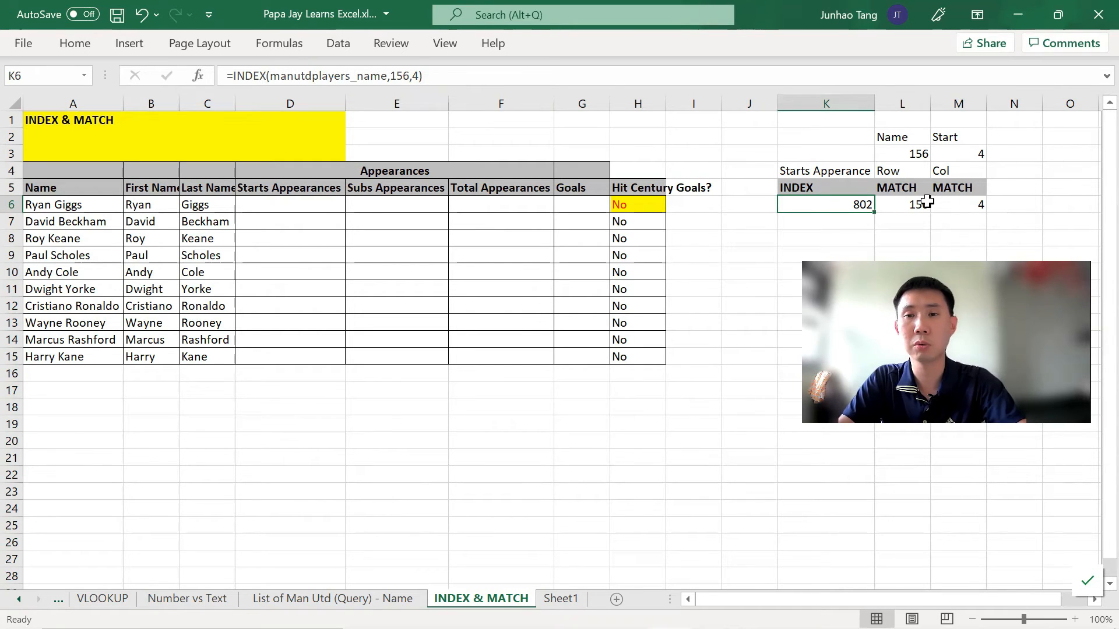
{"action": "key", "text": "Right"}
{"action": "key", "text": "F2"}
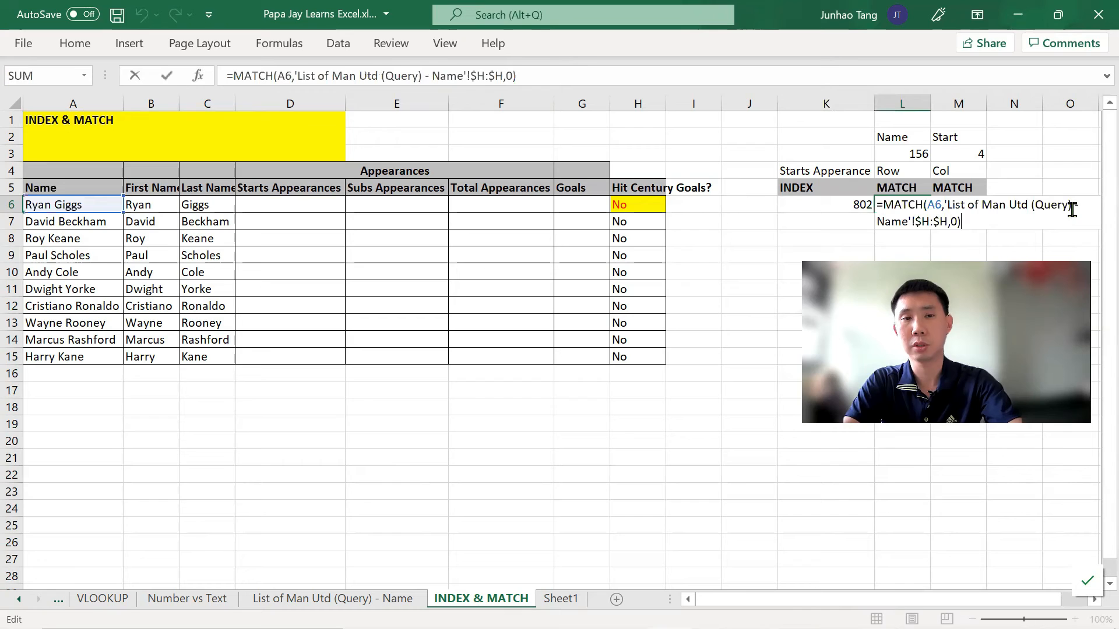
{"action": "key", "text": "ctrl+a"}
{"action": "key", "text": "shift+Up"}
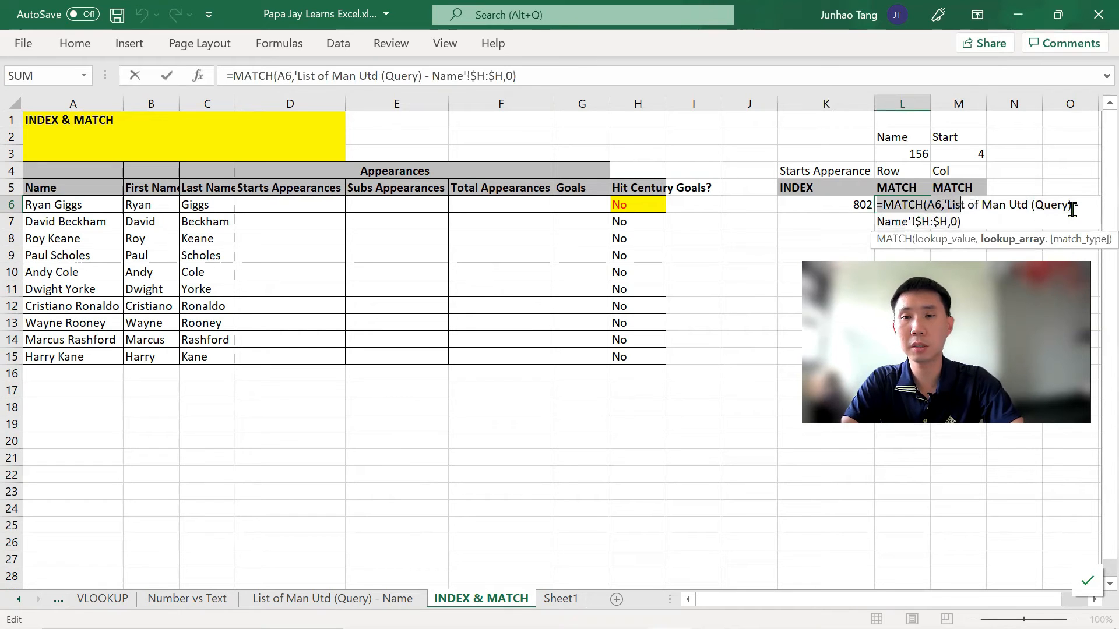
{"action": "key", "text": "Down"}
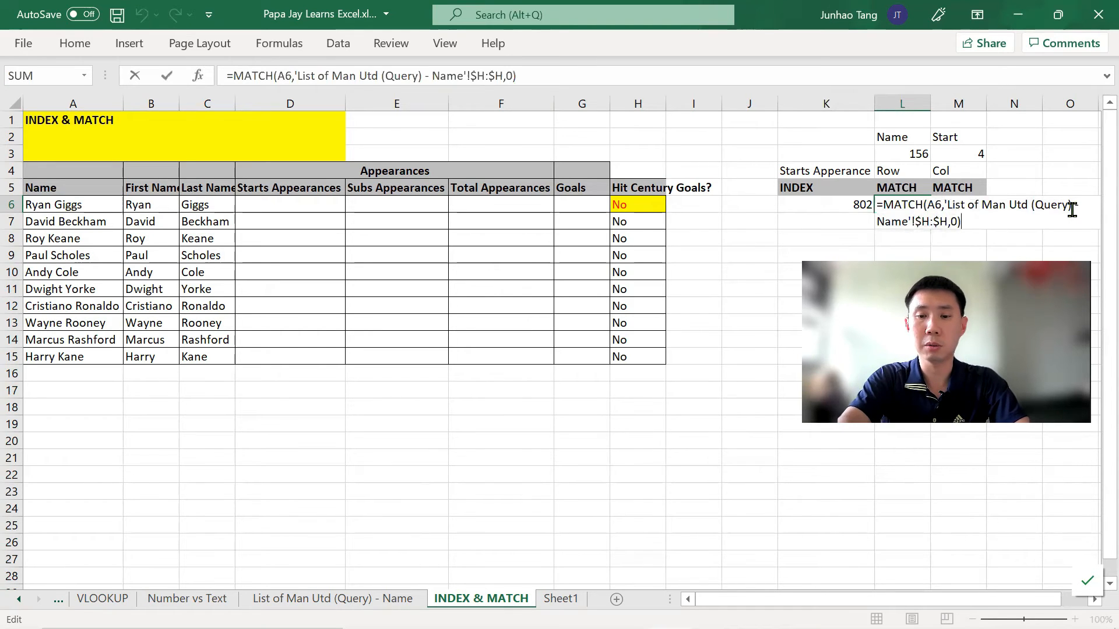
{"action": "key", "text": "shift+Home"}
{"action": "key", "text": "shift+Up"}
{"action": "key", "text": "shift+Right"}
{"action": "key", "text": "ctrl+c"}
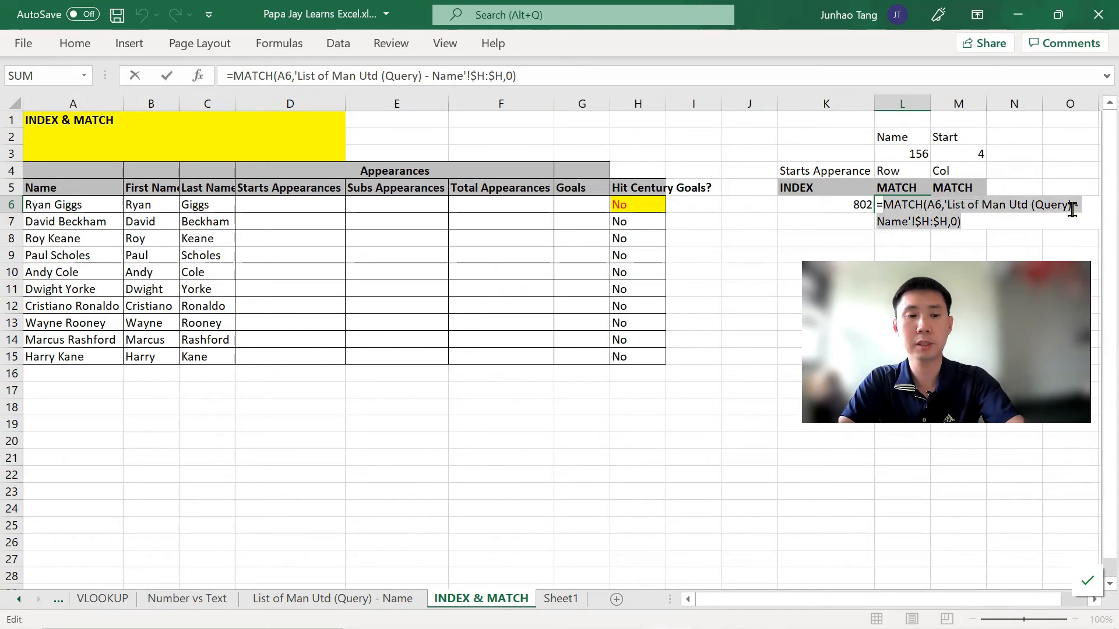
{"action": "key", "text": "Escape"}
Replace the fixed row number 156 in the K6 INDEX formula with the copied MATCH on A6.
{"action": "key", "text": "Left"}
{"action": "key", "text": "F2"}
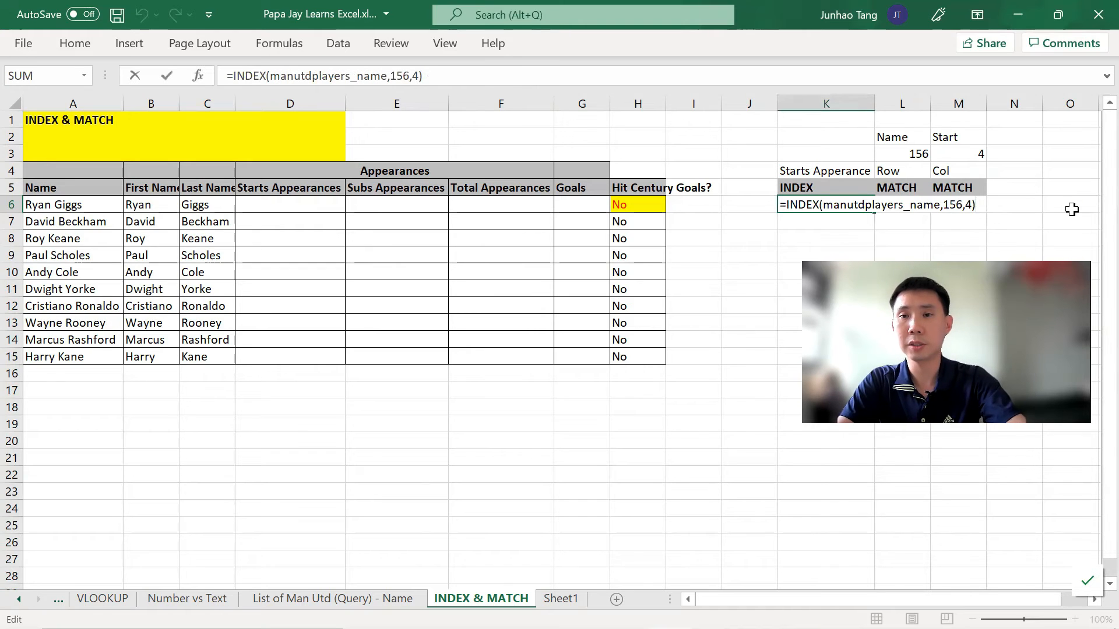
{"action": "key", "text": "Left"}
{"action": "key", "text": "Left"}
{"action": "key", "text": "Left"}
{"action": "key", "text": "BackSpace"}
{"action": "key", "text": "BackSpace"}
{"action": "key", "text": "BackSpace"}
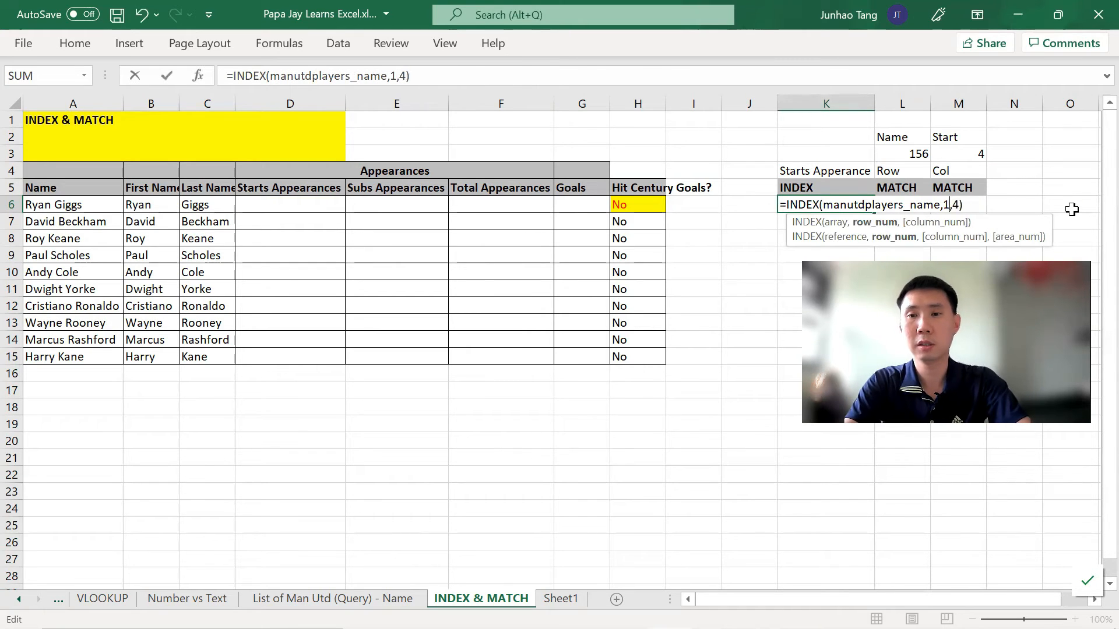
{"action": "key", "text": "ctrl+v"}
{"action": "key", "text": "Return"}
{"action": "key", "text": "Up"}
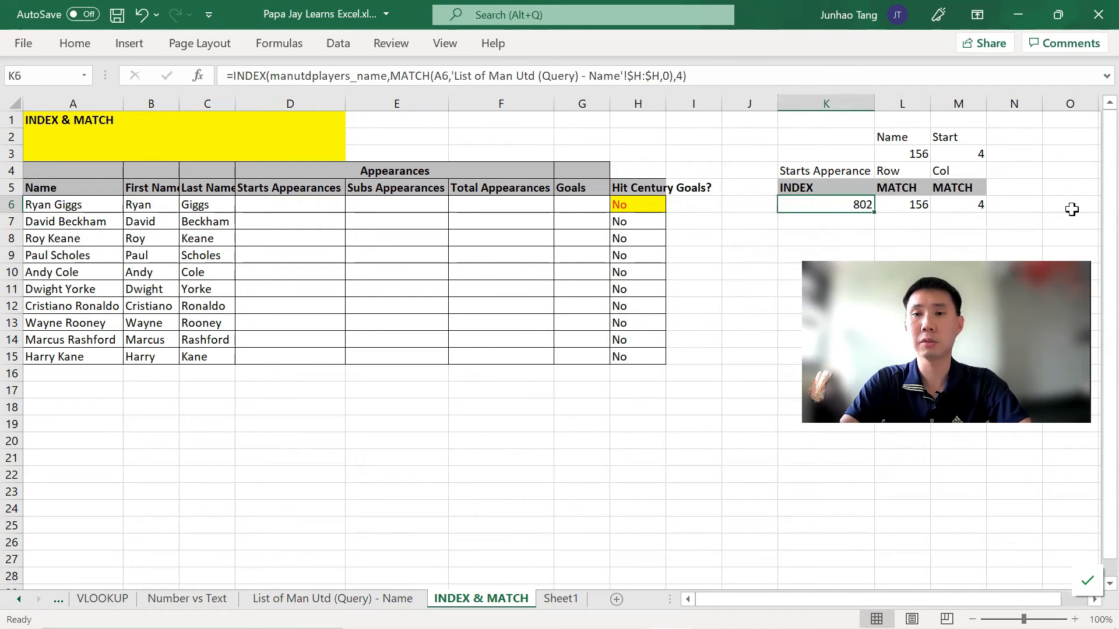
Copy the column MATCH expression from M6, without its equals sign, leaving the cell unchanged.
{"action": "key", "text": "Right"}
{"action": "key", "text": "Right"}
{"action": "key", "text": "F2"}
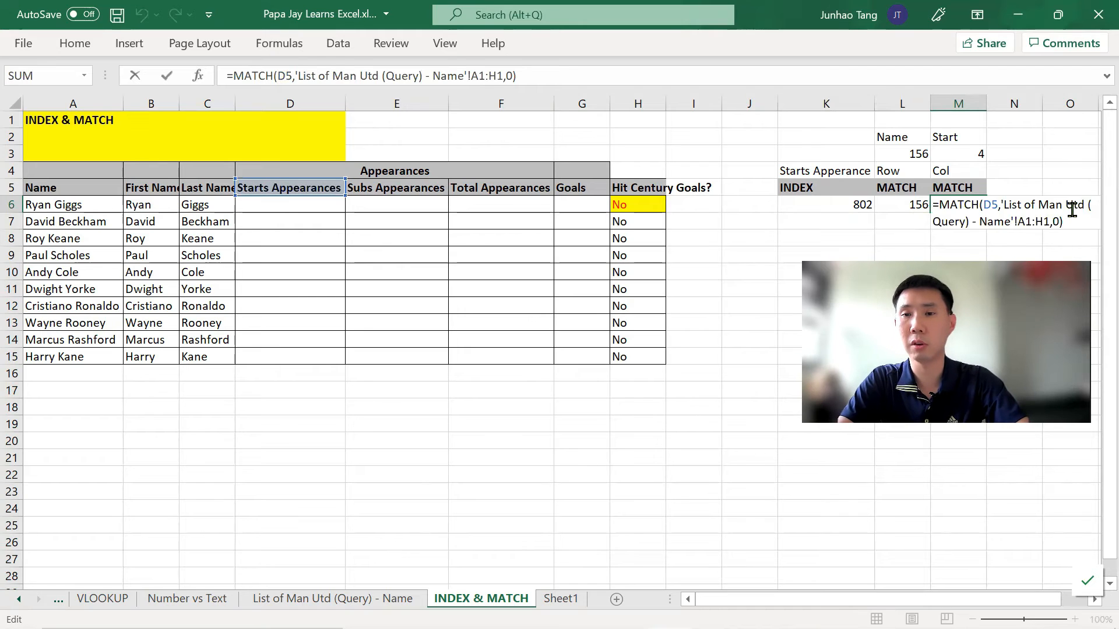
{"action": "key", "text": "shift+Left"}
{"action": "key", "text": "shift+Left"}
{"action": "key", "text": "shift+Left"}
{"action": "key", "text": "shift+Left"}
{"action": "key", "text": "shift+Left"}
{"action": "key", "text": "shift+Left"}
{"action": "key", "text": "shift+Left"}
{"action": "key", "text": "shift+Left"}
{"action": "key", "text": "shift+Left"}
{"action": "key", "text": "shift+Left"}
{"action": "key", "text": "shift+Left"}
{"action": "key", "text": "shift+Left"}
{"action": "key", "text": "shift+Left"}
{"action": "key", "text": "shift+Left"}
{"action": "key", "text": "shift+Left"}
{"action": "key", "text": "shift+Left"}
{"action": "key", "text": "shift+Left"}
{"action": "key", "text": "shift+Left"}
{"action": "key", "text": "shift+Left"}
{"action": "key", "text": "shift+Left"}
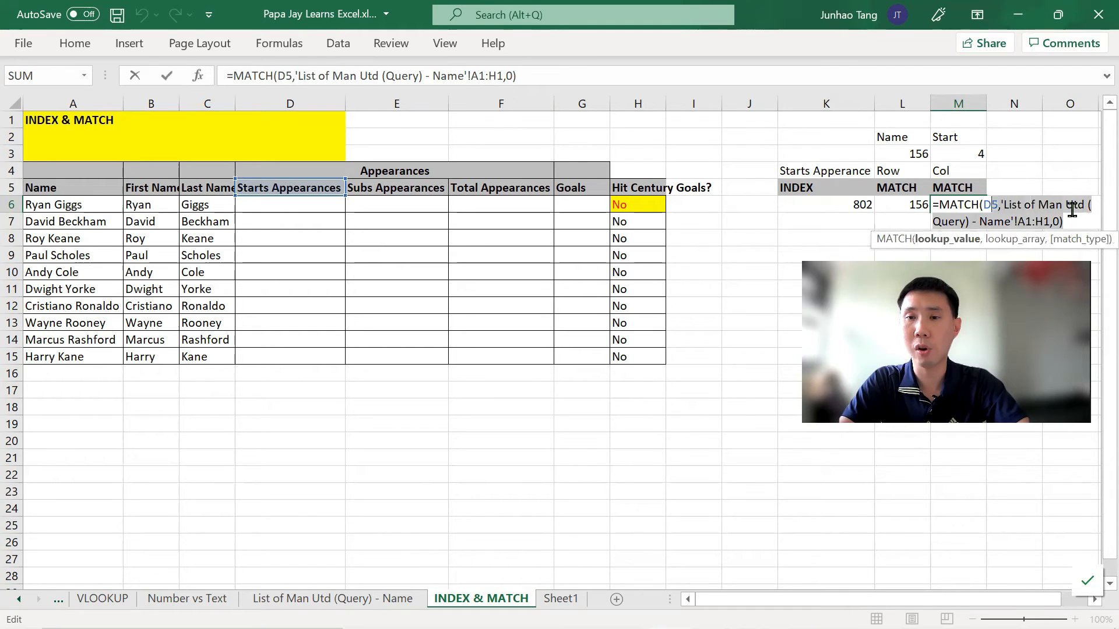
{"action": "key", "text": "shift+Left"}
{"action": "key", "text": "shift+Left"}
{"action": "key", "text": "shift+Left"}
{"action": "key", "text": "shift+Left"}
{"action": "key", "text": "shift+Left"}
{"action": "key", "text": "shift+Left"}
{"action": "key", "text": "shift+Left"}
{"action": "key", "text": "ctrl+c"}
{"action": "key", "text": "Escape"}
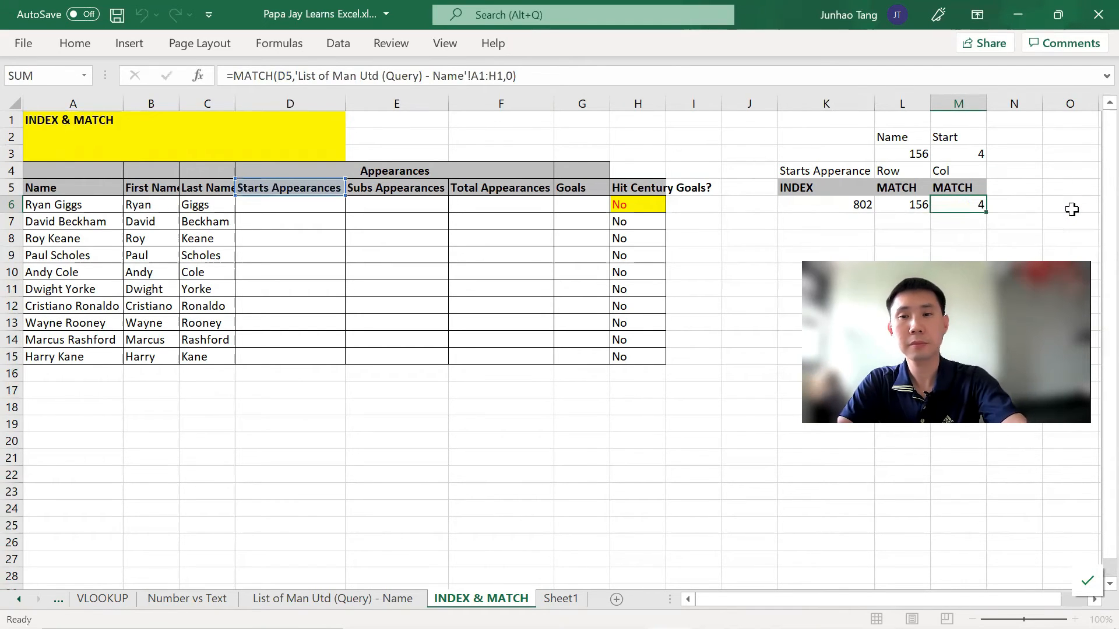
Replace the fixed column number 4 in the K6 INDEX formula with the copied MATCH on D5.
{"action": "key", "text": "Left"}
{"action": "key", "text": "Left"}
{"action": "key", "text": "F2"}
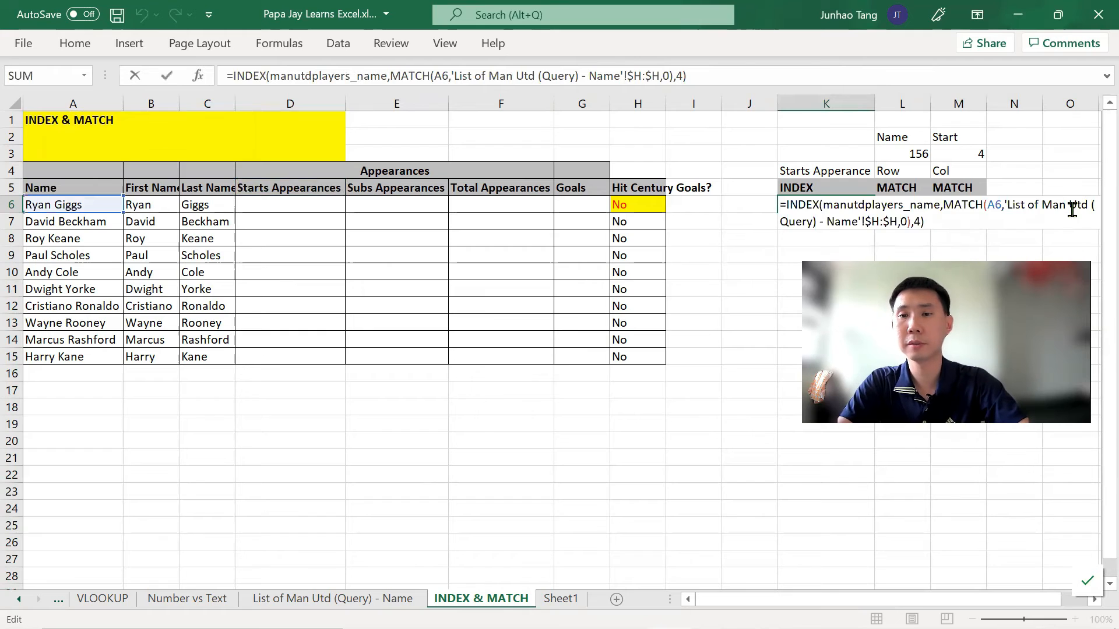
{"action": "key", "text": "Left"}
{"action": "key", "text": "ctrl+v"}
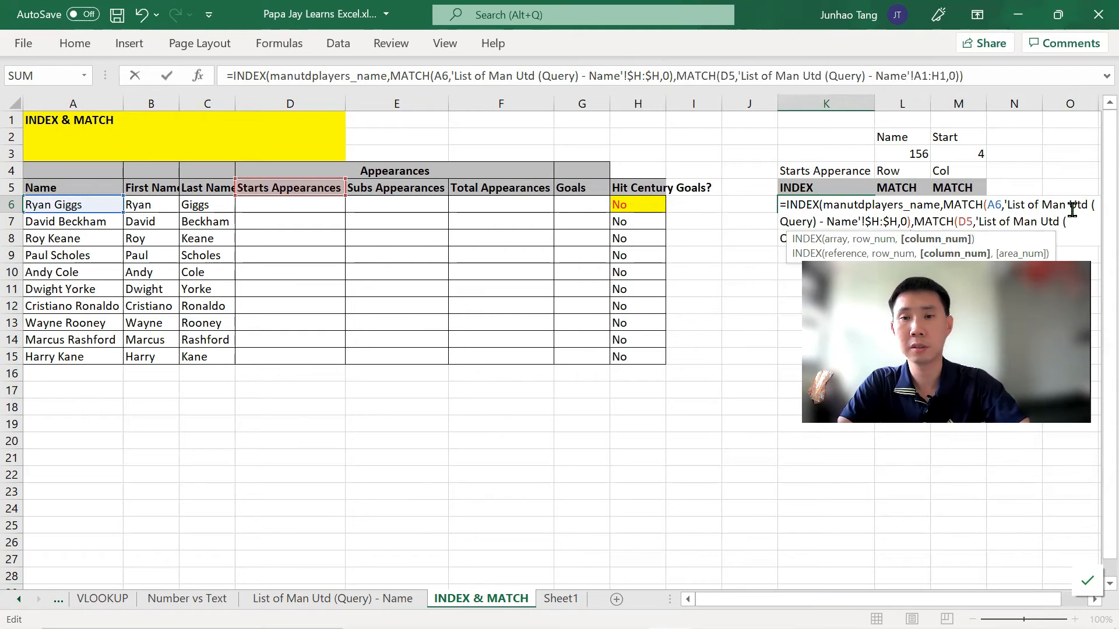
{"action": "key", "text": "Return"}
{"action": "key", "text": "Up"}
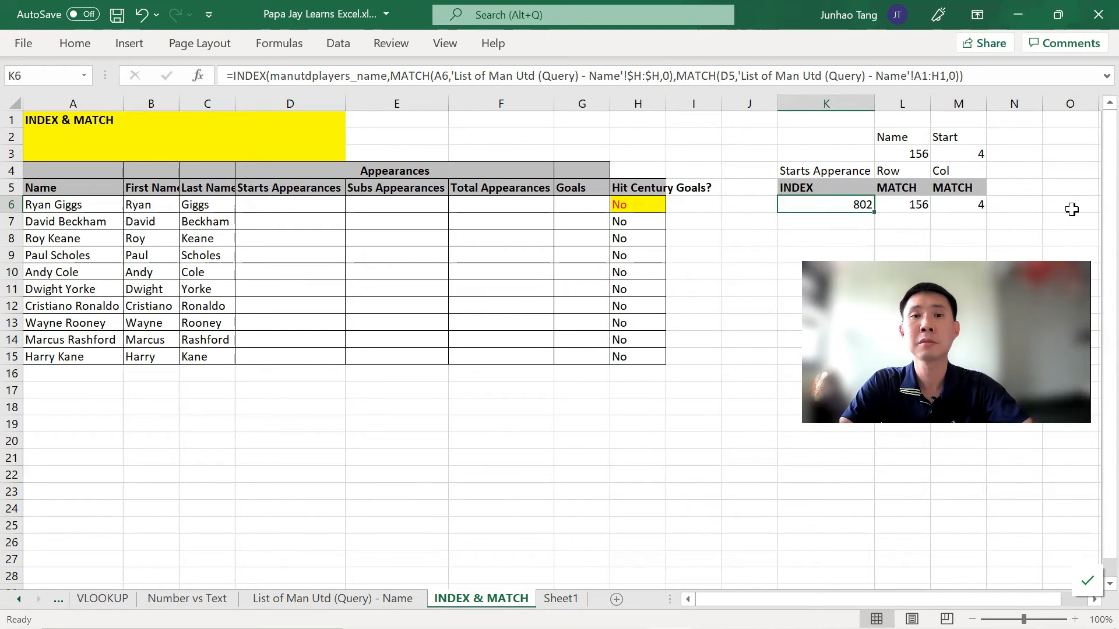
{"action": "key", "text": "XF86AudioLowerVolume"}
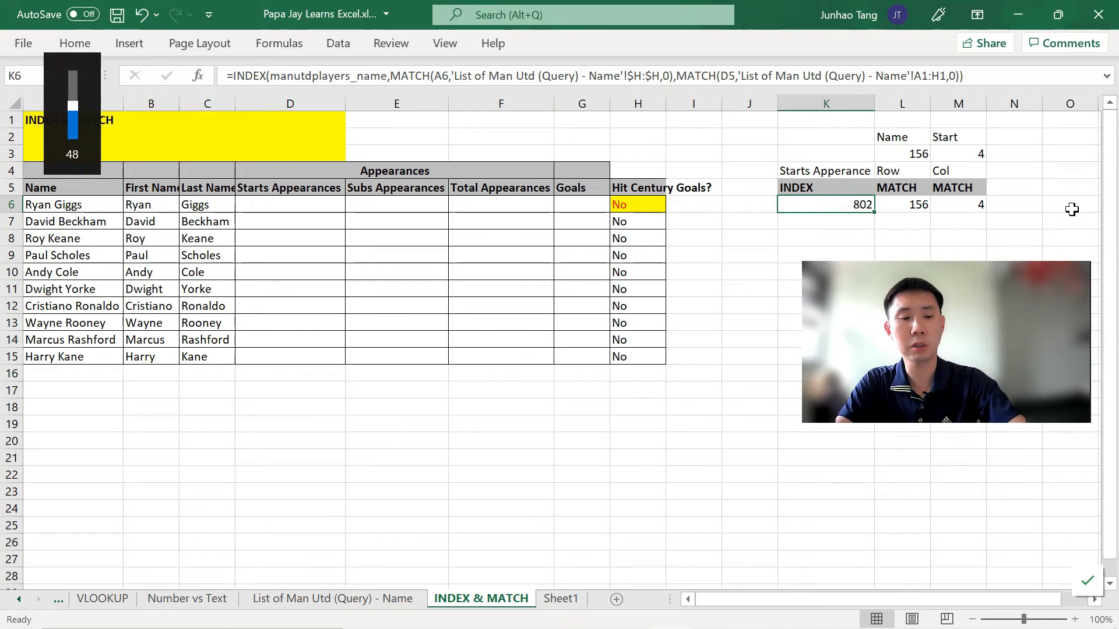
{"action": "key", "text": "XF86AudioRaiseVolume"}
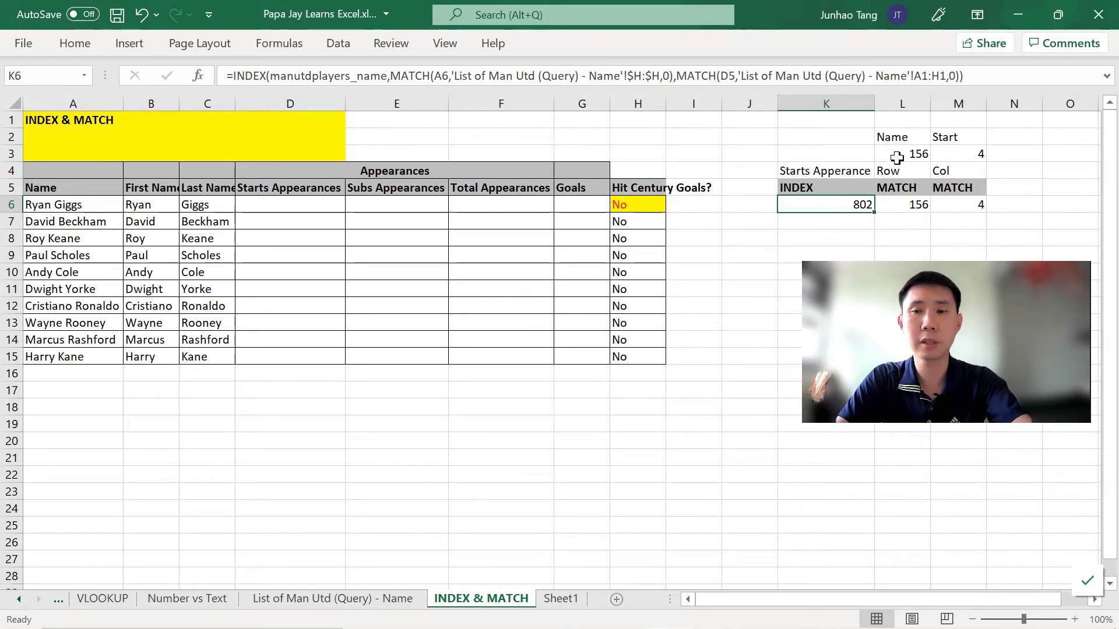
Copy the full INDEX and MATCH formula text from K6 into D6, Ryan Giggs' Starts Appearances cell, keeping its references.
{"action": "key", "text": "F2"}
{"action": "key", "text": "ctrl+shift+Home"}
{"action": "key", "text": "ctrl+c"}
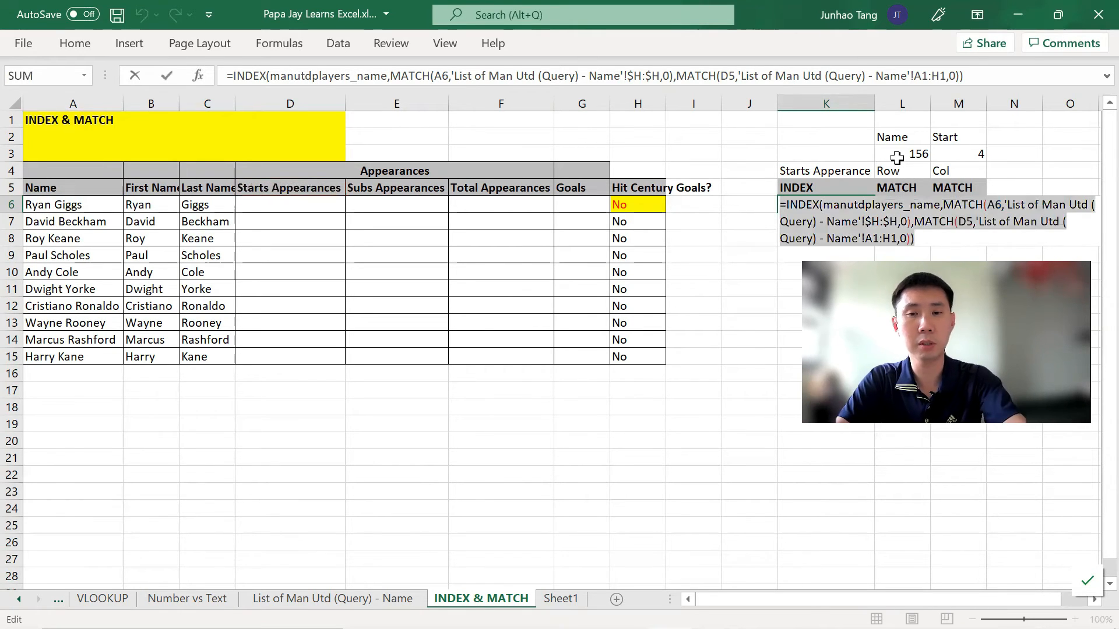
{"action": "key", "text": "Escape"}
{"action": "key", "text": "Left"}
{"action": "key", "text": "Left"}
{"action": "key", "text": "Left"}
{"action": "key", "text": "Left"}
{"action": "key", "text": "Left"}
{"action": "key", "text": "Left"}
{"action": "key", "text": "Left"}
{"action": "key", "text": "ctrl+v"}
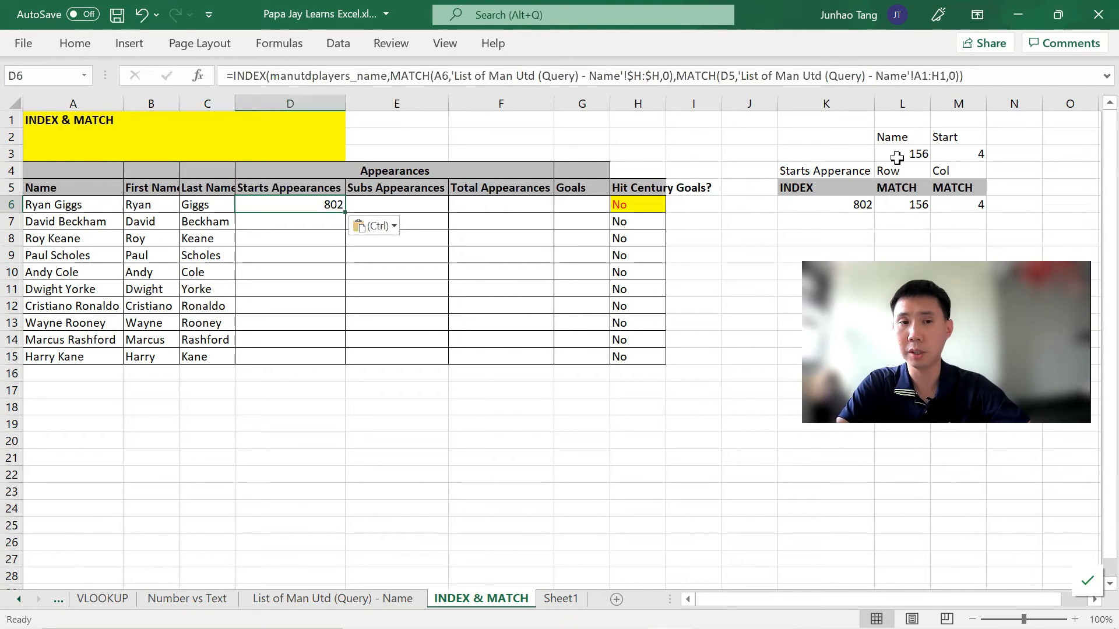
{"action": "key", "text": "ctrl+Page_Down"}
{"action": "key", "text": "ctrl+Page_Up"}
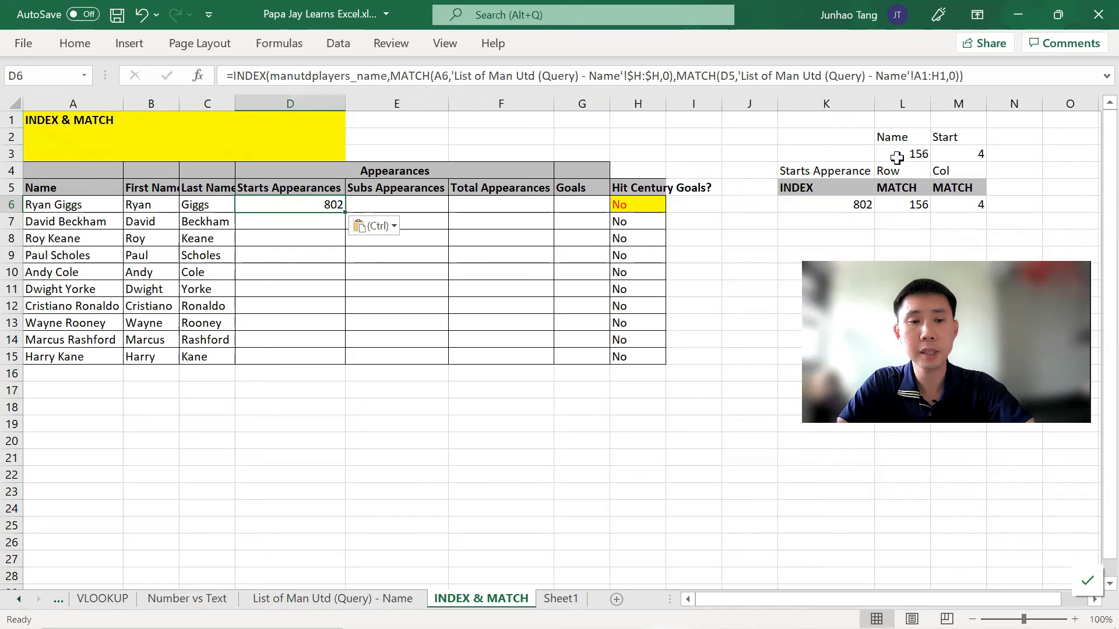
{"action": "key", "text": "Right"}
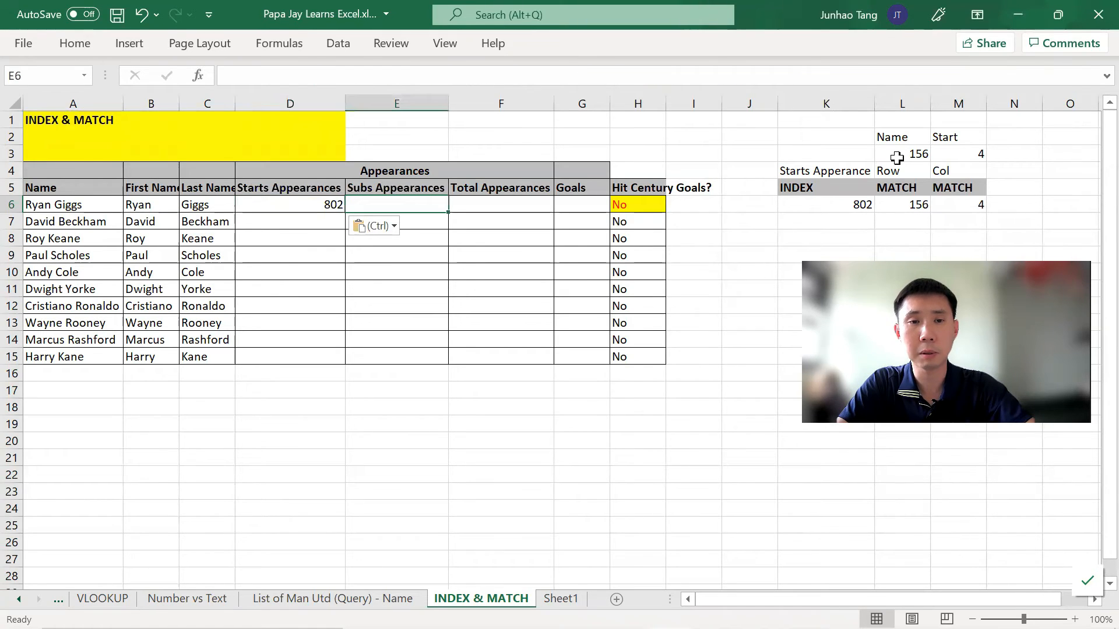
{"action": "key", "text": "Right"}
{"action": "key", "text": "Left"}
{"action": "key", "text": "Left"}
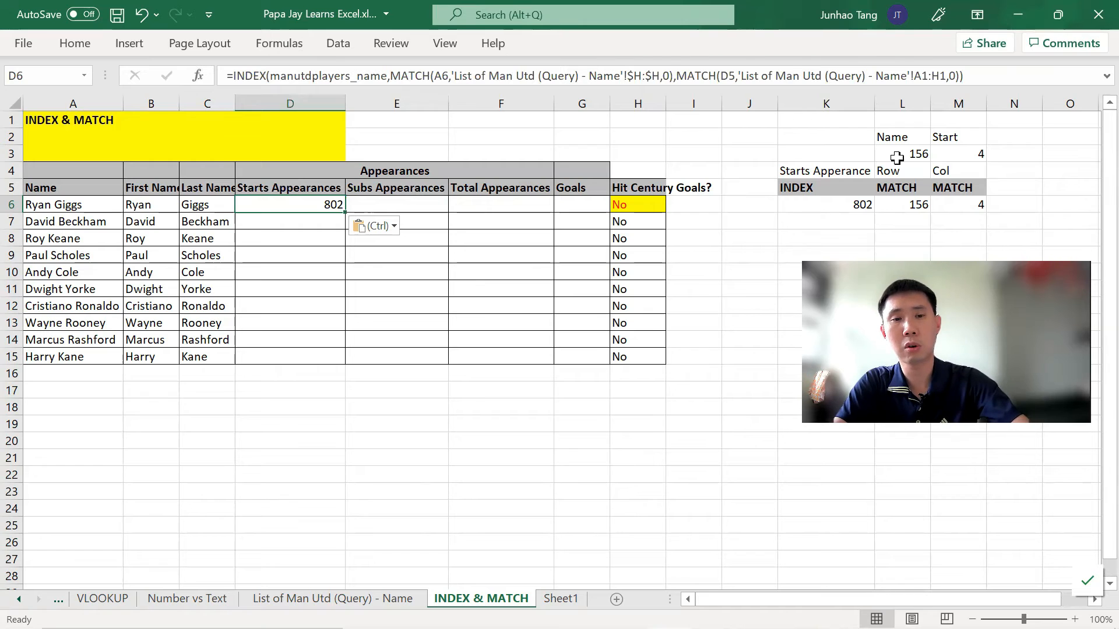
Try copying the D6 formula across to E6 under Subs Appearances, and undo the paste.
{"action": "key", "text": "ctrl+c"}
{"action": "key", "text": "Right"}
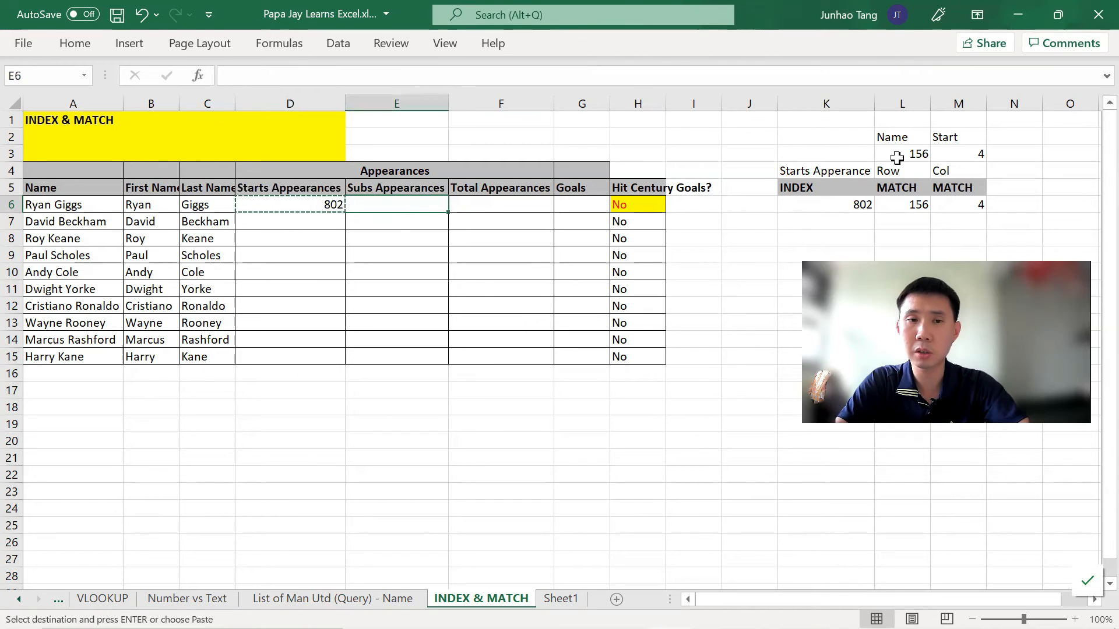
{"action": "key", "text": "ctrl+v"}
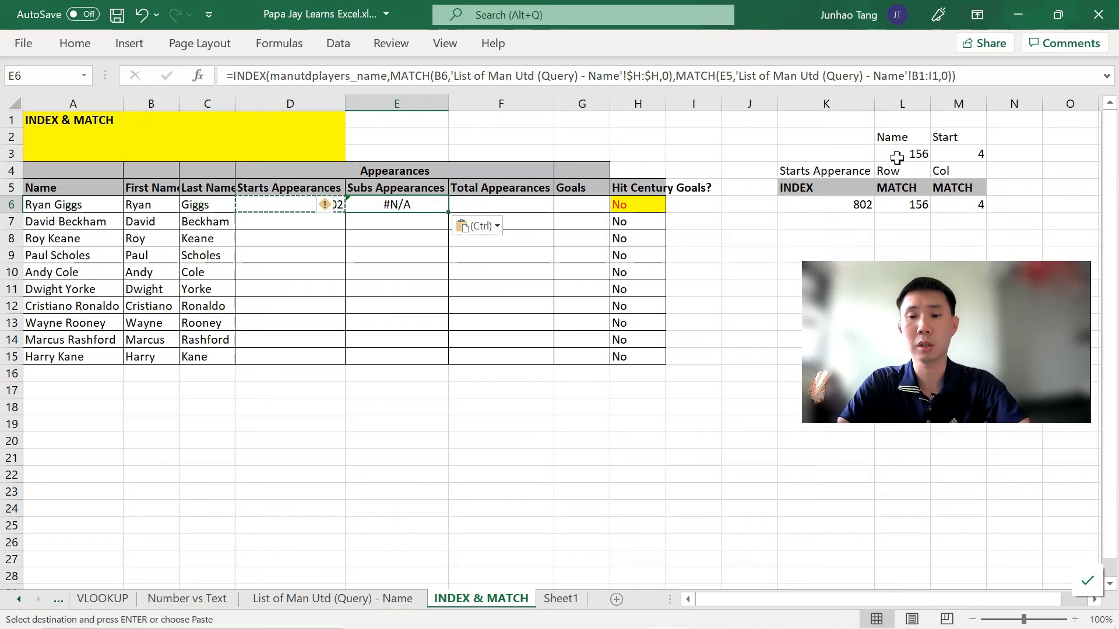
{"action": "key", "text": "ctrl+z"}
{"action": "key", "text": "Left"}
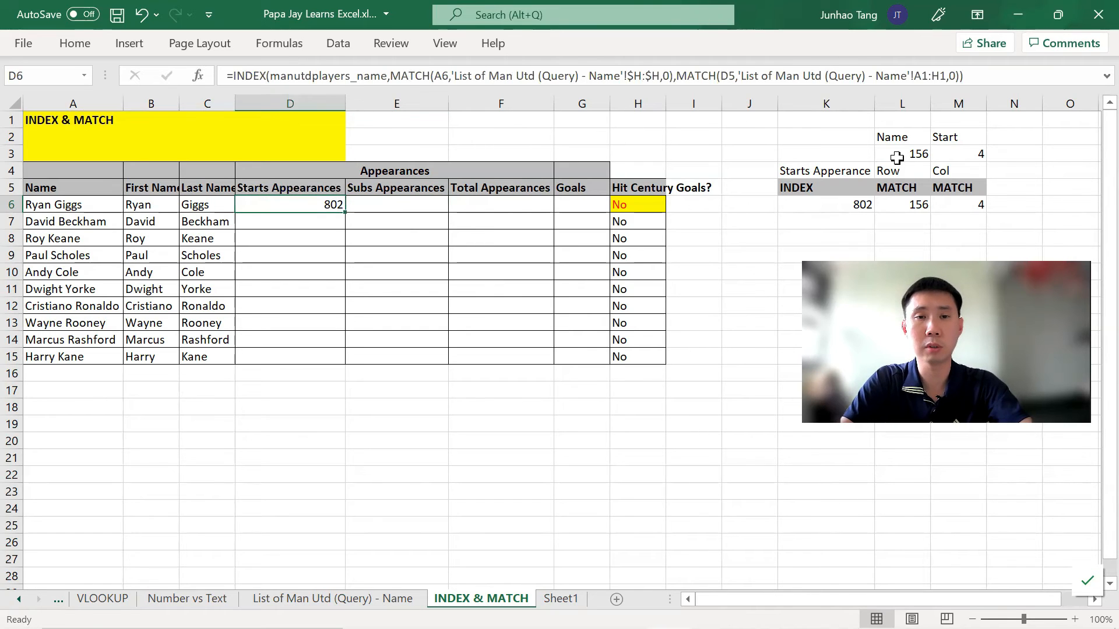
In the D6 formula, anchor the player lookup value as $A6 and the header lookup value as D$5.
{"action": "left_click", "coordinate": [373, 76]}
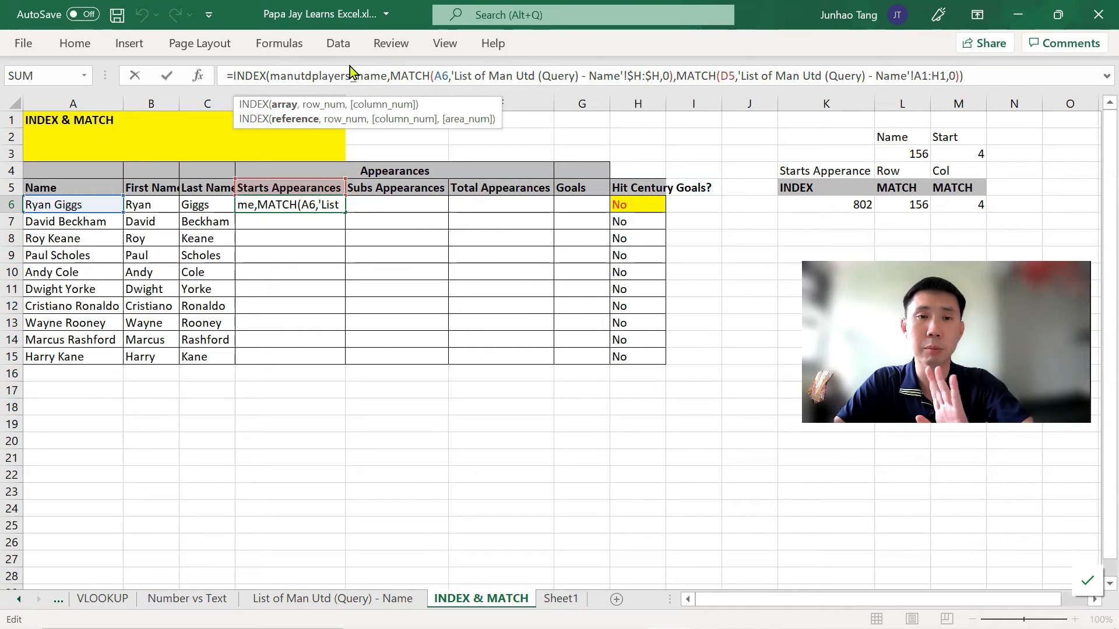
{"action": "left_click", "coordinate": [436, 76]}
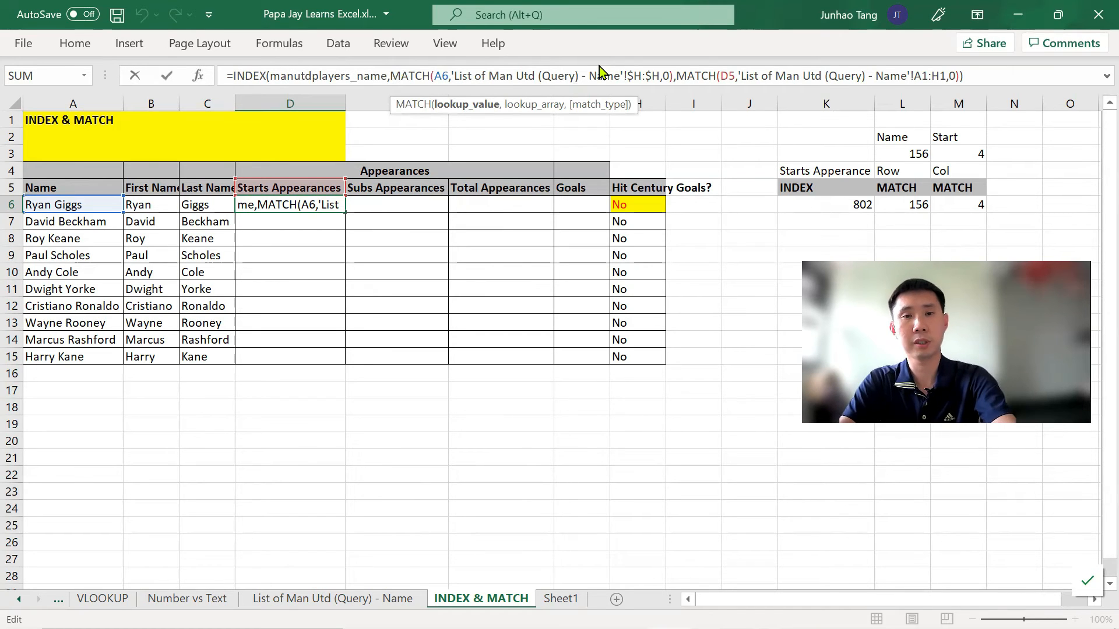
{"action": "type", "text": "$"}
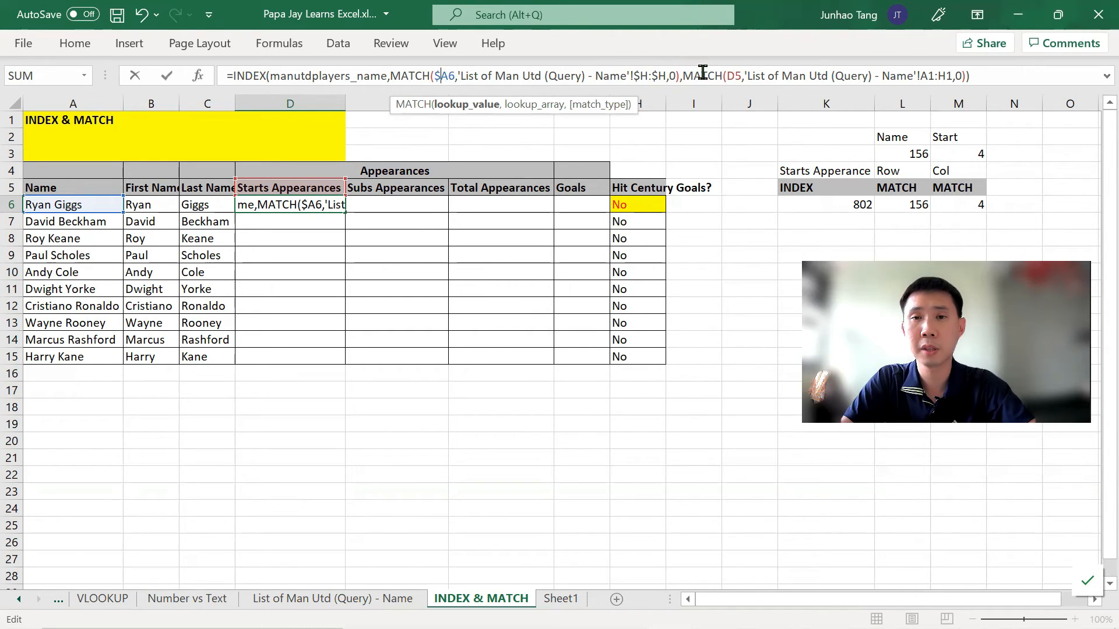
{"action": "left_click", "coordinate": [725, 77]}
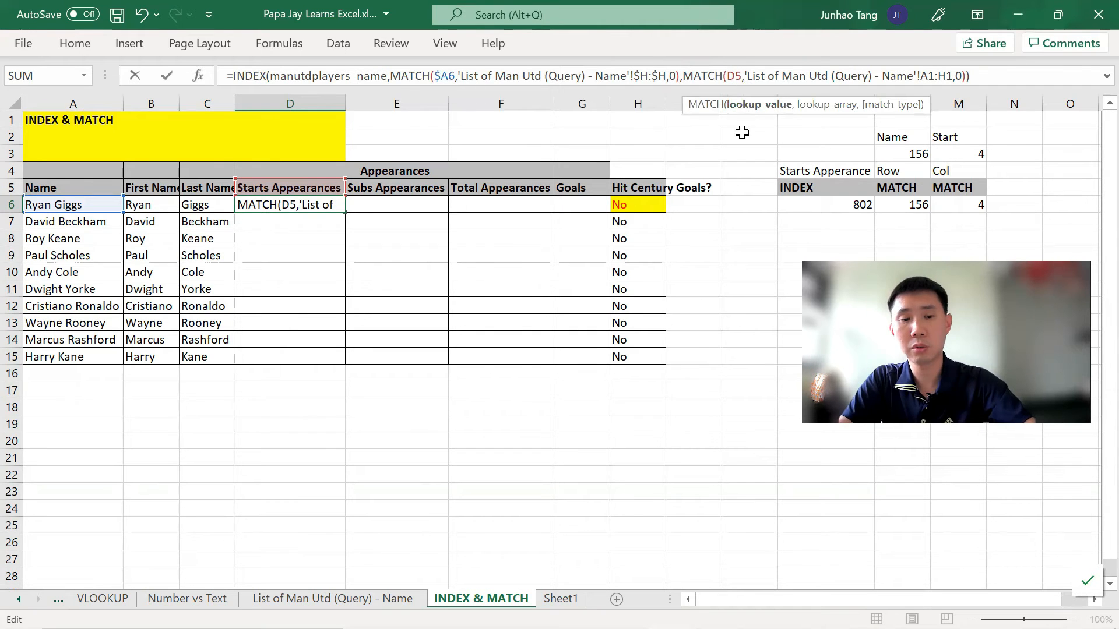
{"action": "type", "text": "$"}
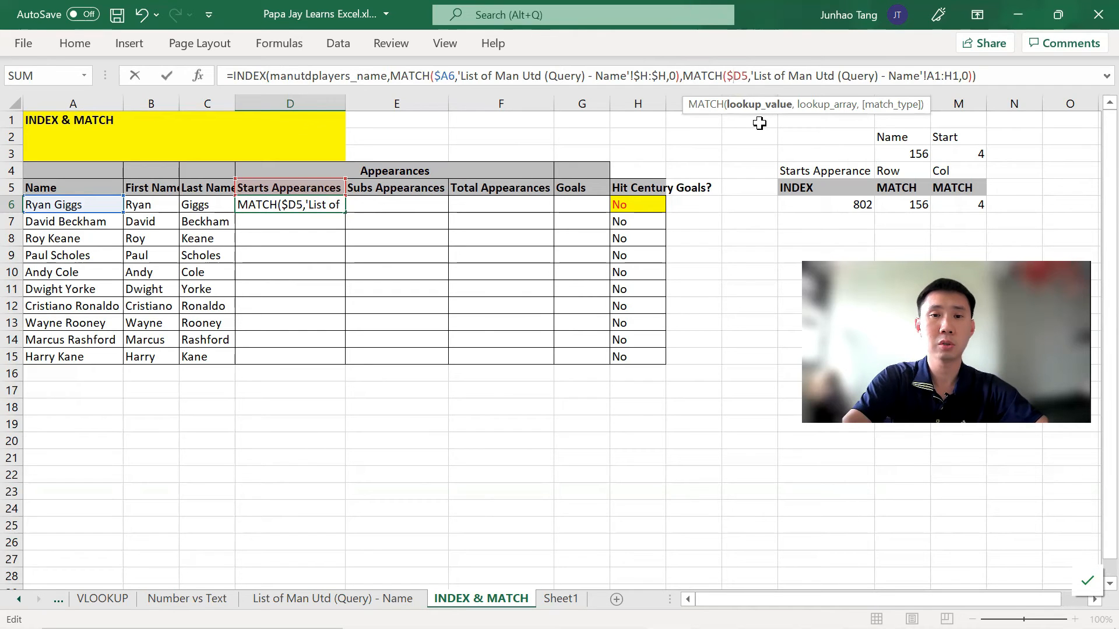
{"action": "key", "text": "Delete"}
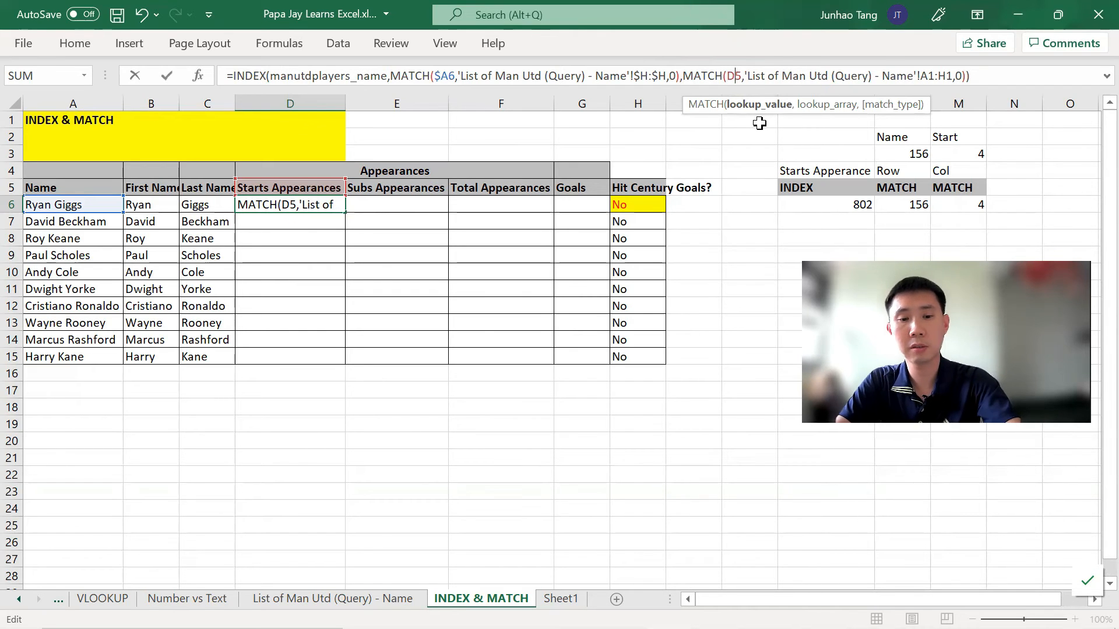
{"action": "type", "text": "$"}
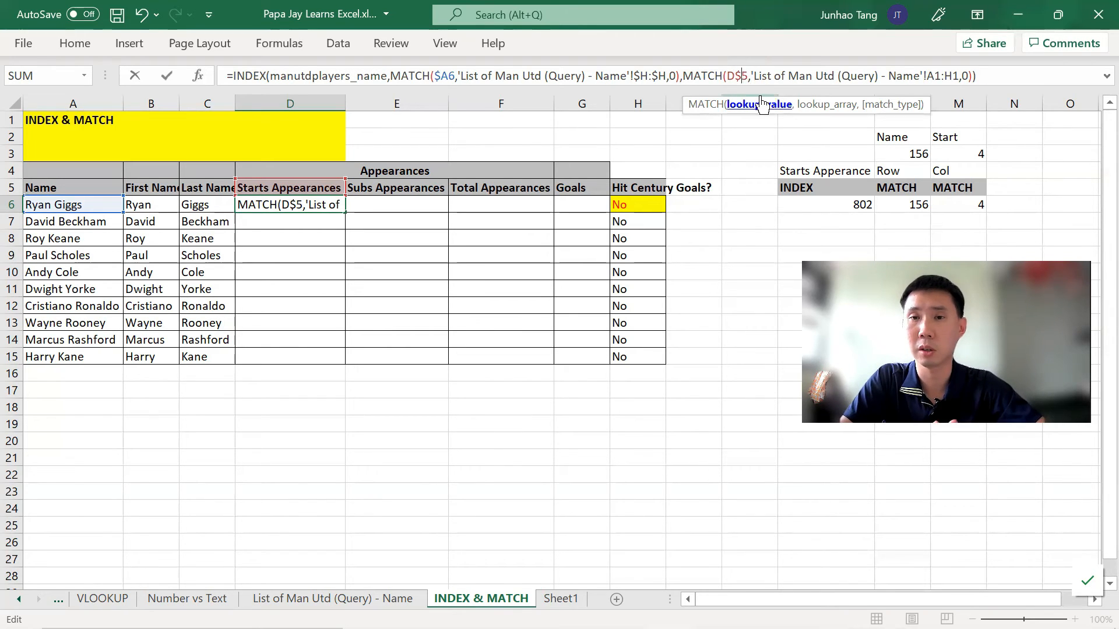
Anchor the rows of the header lookup array in the D6 formula as A$1:H$1.
{"action": "left_click", "coordinate": [934, 76]}
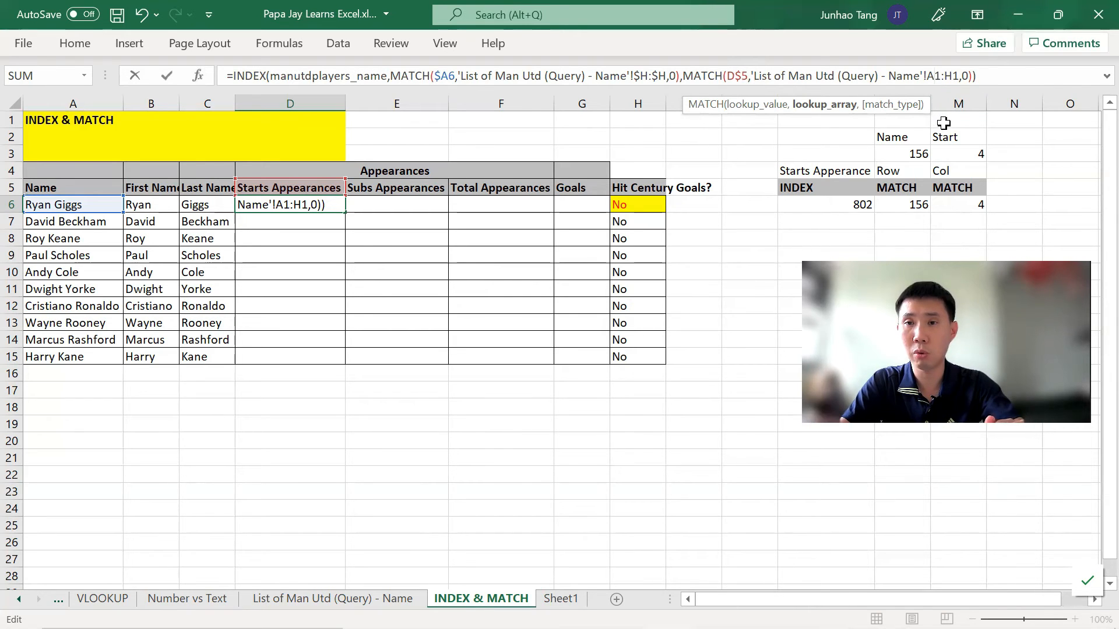
{"action": "type", "text": "$H:"}
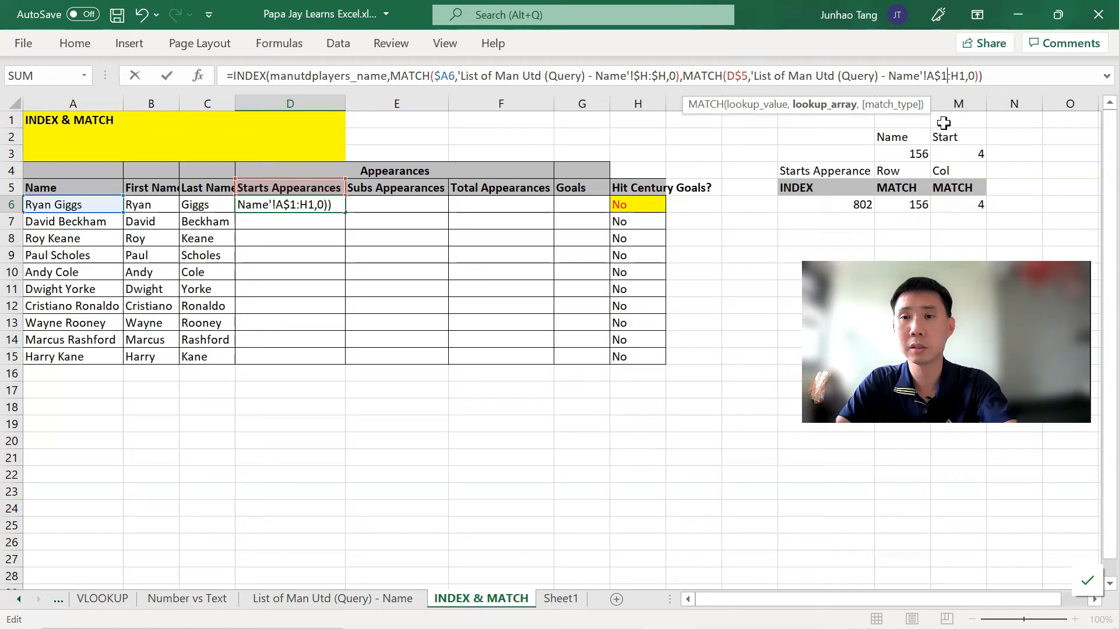
{"action": "type", "text": "$"}
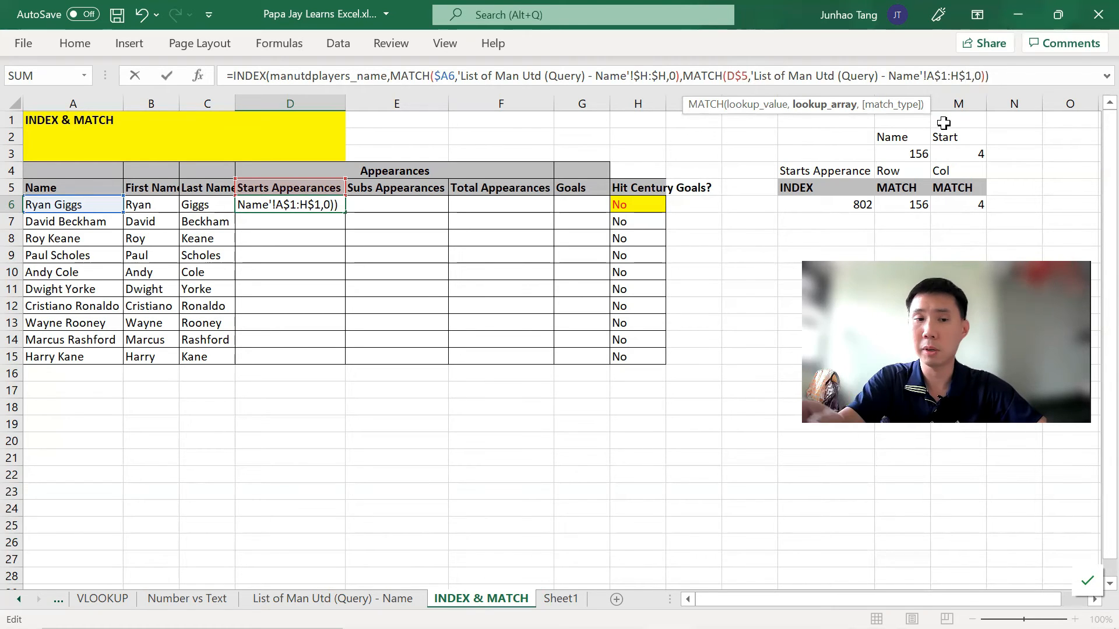
{"action": "key", "text": "Return"}
{"action": "key", "text": "Up"}
Review the header lookup array in the D6 formula against header cells A1:H1 on the List of Man Utd (Query) - Name sheet.
{"action": "left_click_drag", "start_coordinate": [753, 76], "coordinate": [953, 77]}
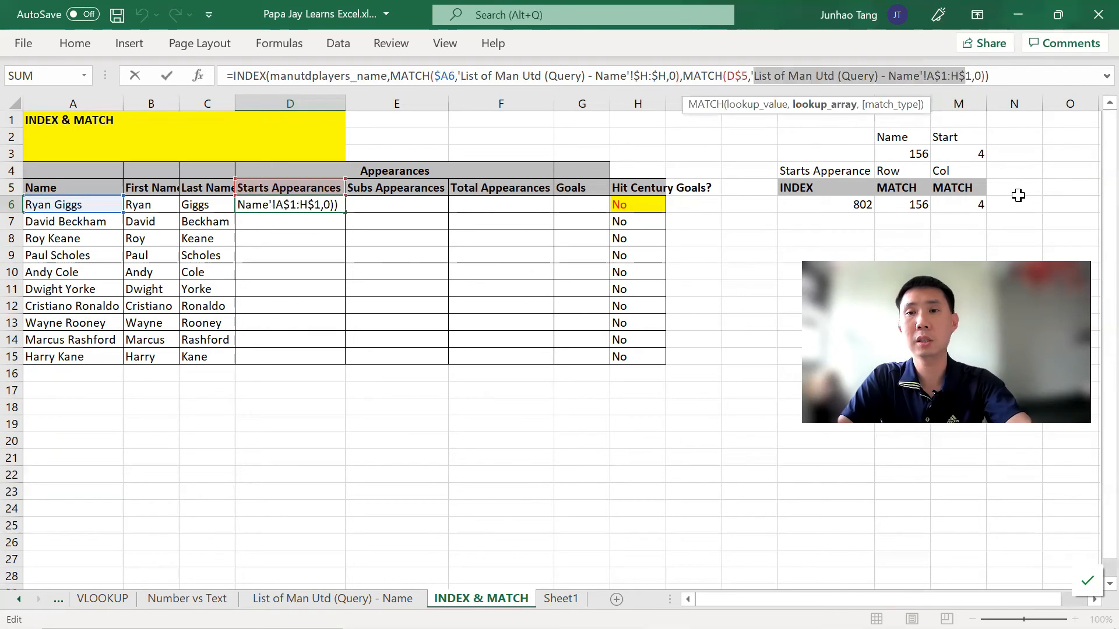
{"action": "key", "text": "Escape"}
{"action": "key", "text": "ctrl+Page_Up"}
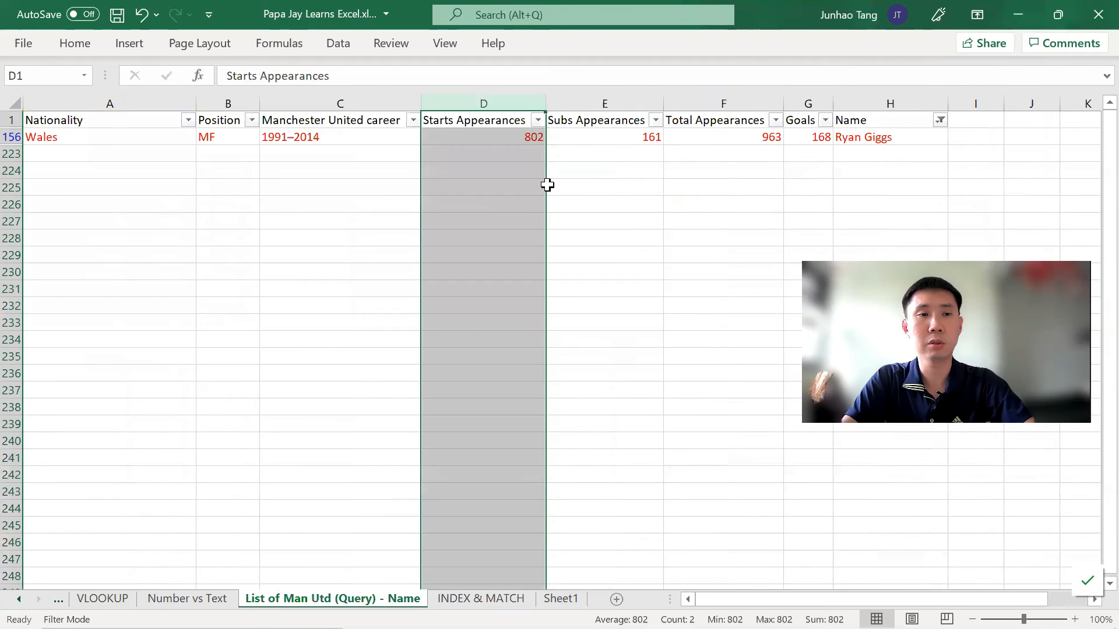
{"action": "left_click", "coordinate": [106, 120]}
{"action": "left_click_drag", "start_coordinate": [264, 114], "coordinate": [862, 115]}
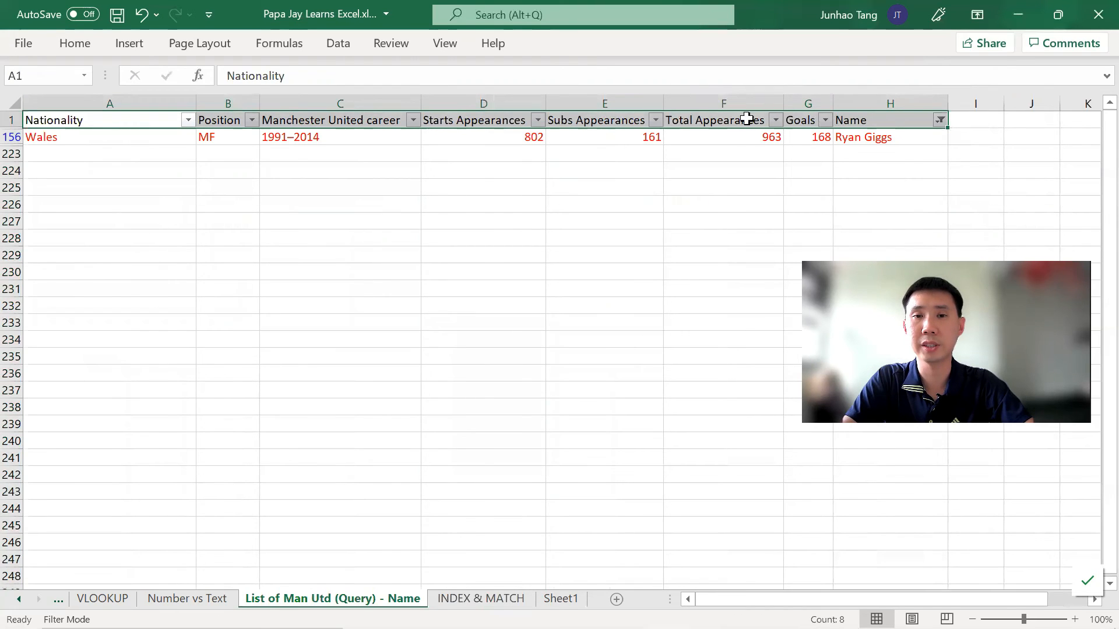
{"action": "key", "text": "ctrl+Page_Down"}
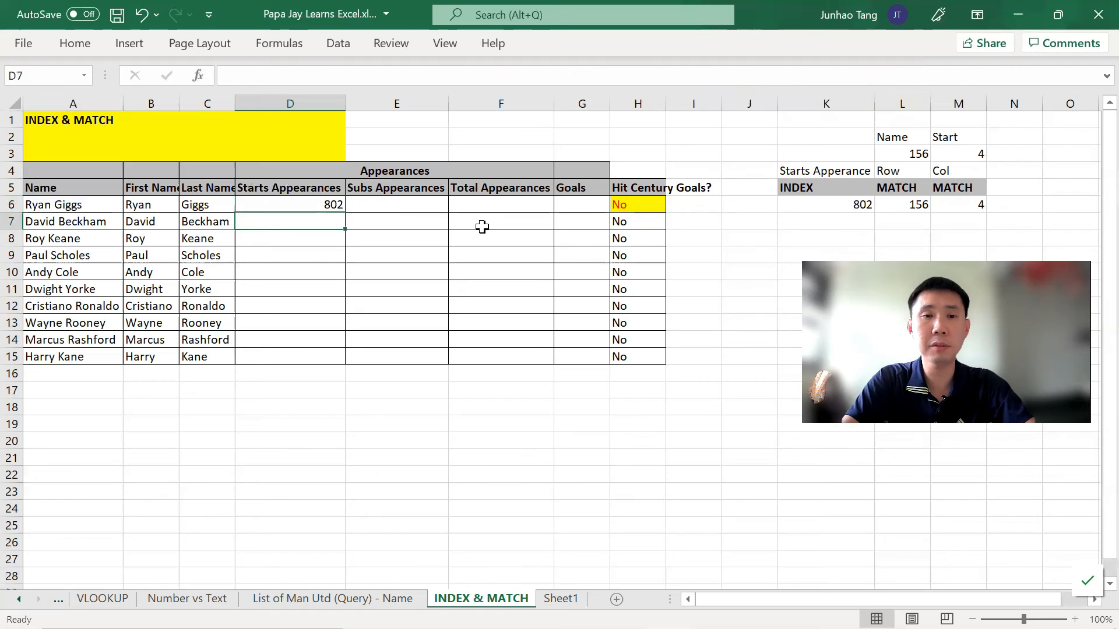
Copy the D6 formula to the whole range D6:G15, covering all players' appearances and goals.
{"action": "key", "text": "ctrl+c"}
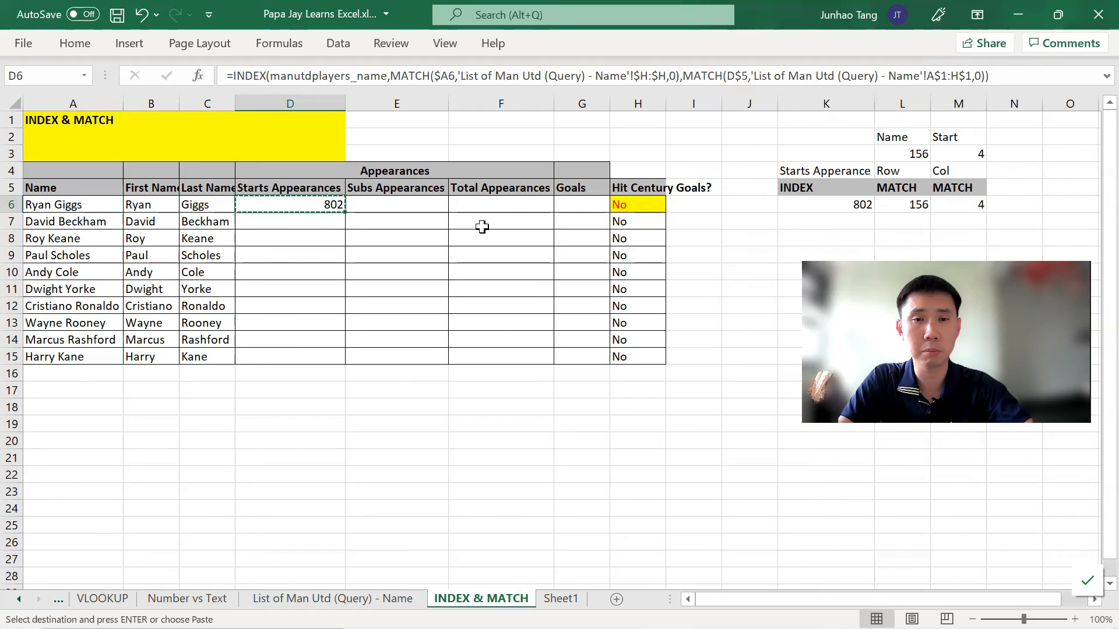
{"action": "key", "text": "shift+Down"}
{"action": "key", "text": "shift+Down"}
{"action": "key", "text": "shift+Down"}
{"action": "key", "text": "shift+Down"}
{"action": "key", "text": "shift+Down"}
{"action": "key", "text": "shift+Down"}
{"action": "key", "text": "shift+Down"}
{"action": "key", "text": "shift+Down"}
{"action": "key", "text": "shift+Down"}
{"action": "key", "text": "shift+Right"}
{"action": "key", "text": "shift+Right"}
{"action": "key", "text": "shift+Right"}
{"action": "key", "text": "ctrl+v"}
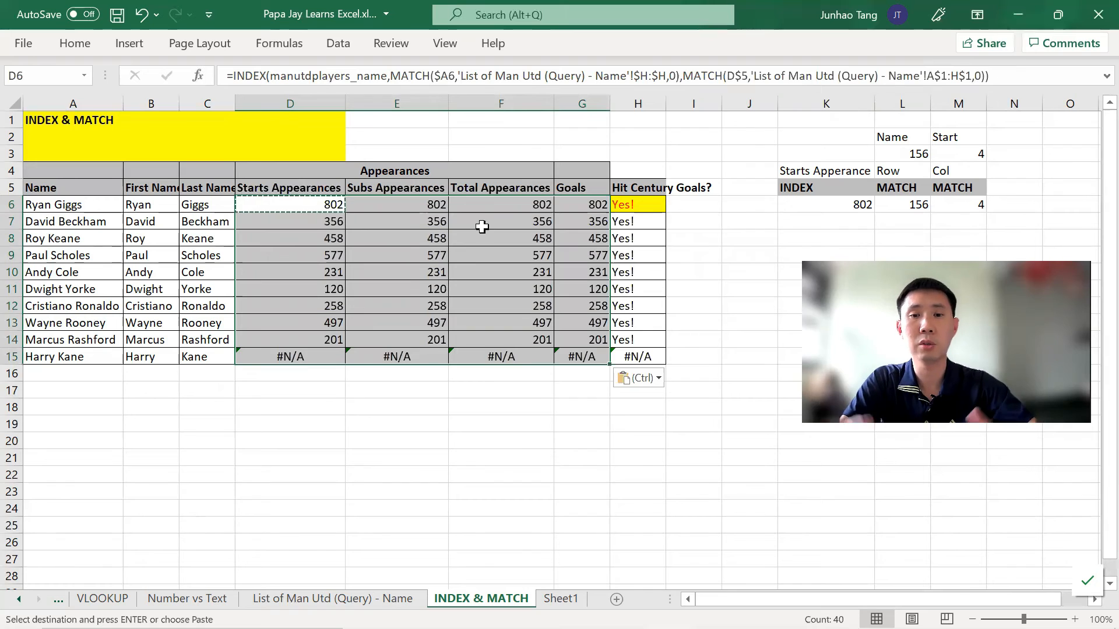
Compare the copied formulas along Ryan Giggs' row to see how their header lookup arrays shift between columns.
{"action": "key", "text": "Down"}
{"action": "key", "text": "Up"}
{"action": "key", "text": "Right"}
{"action": "key", "text": "Left"}
{"action": "key", "text": "Right"}
{"action": "key", "text": "Left"}
{"action": "key", "text": "Right"}
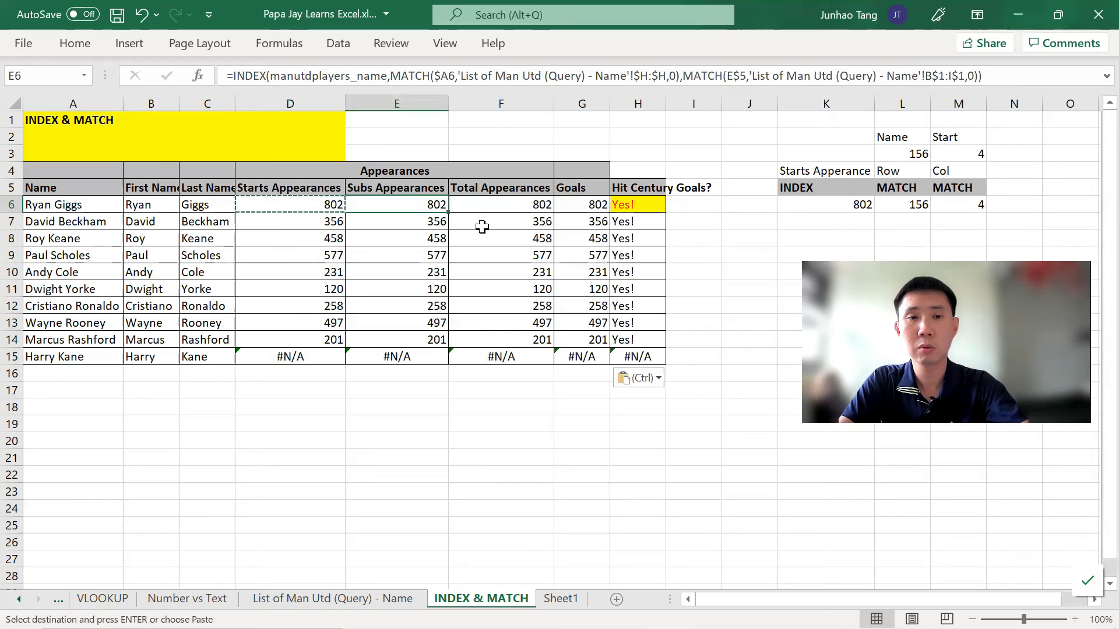
{"action": "key", "text": "Right"}
{"action": "key", "text": "Left"}
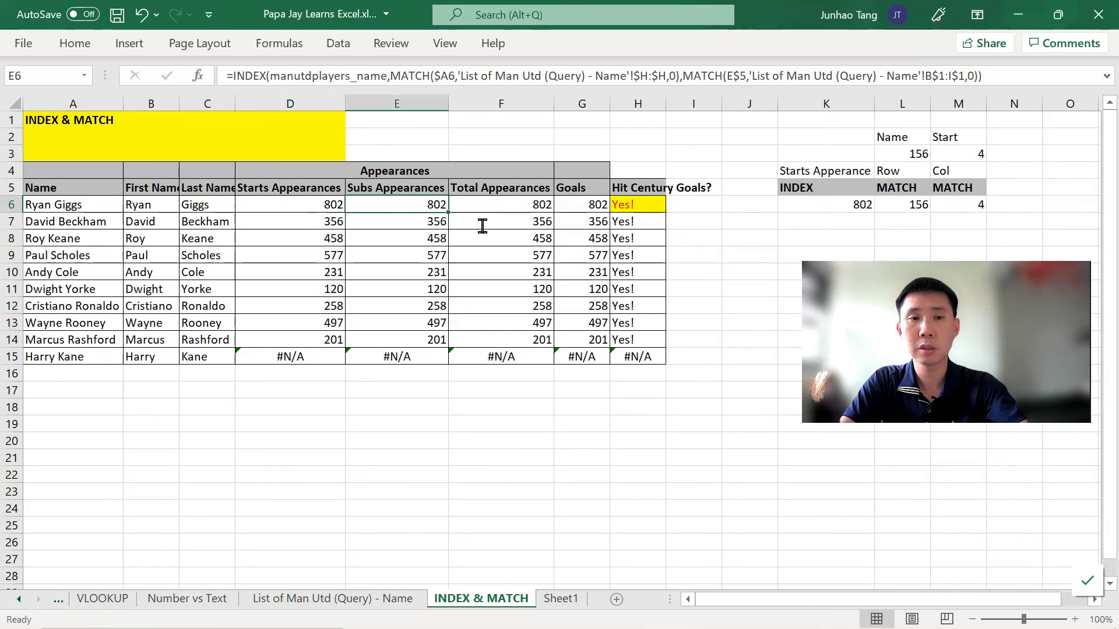
Examine the E6 formula's header lookup array against the header row on the List of Man Utd (Query) - Name sheet.
{"action": "key", "text": "F2"}
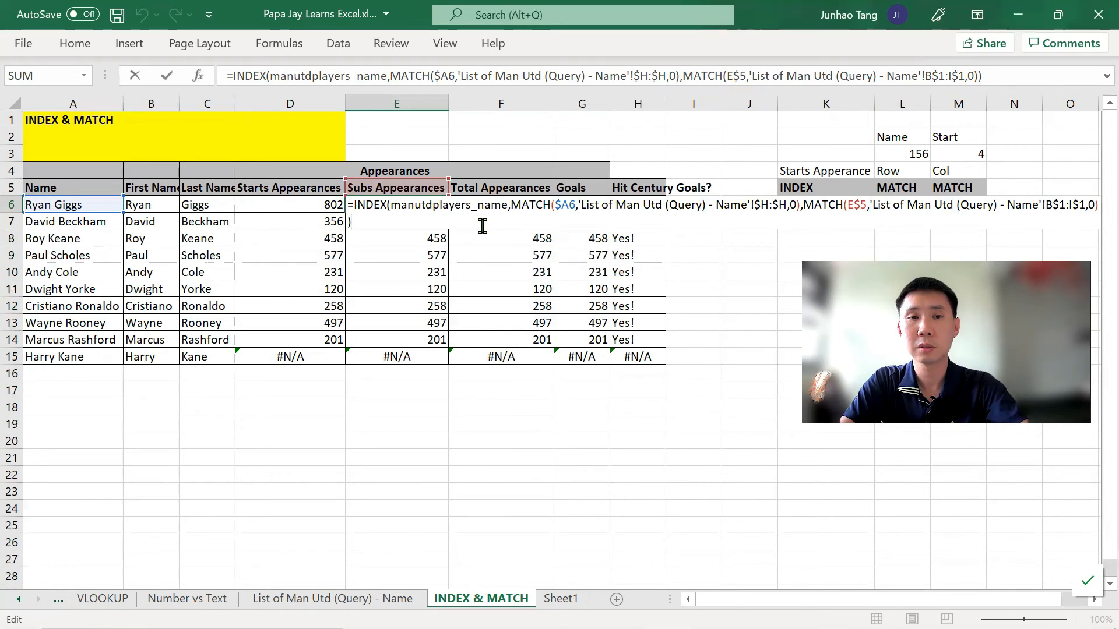
{"action": "key", "text": "Return"}
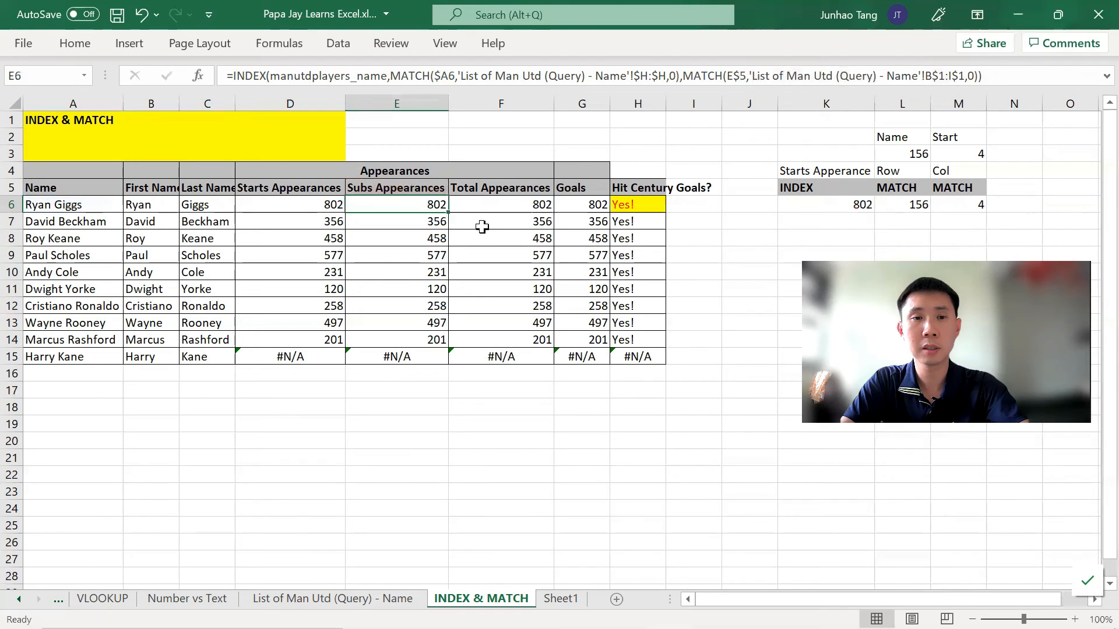
{"action": "key", "text": "Up"}
{"action": "key", "text": "F2"}
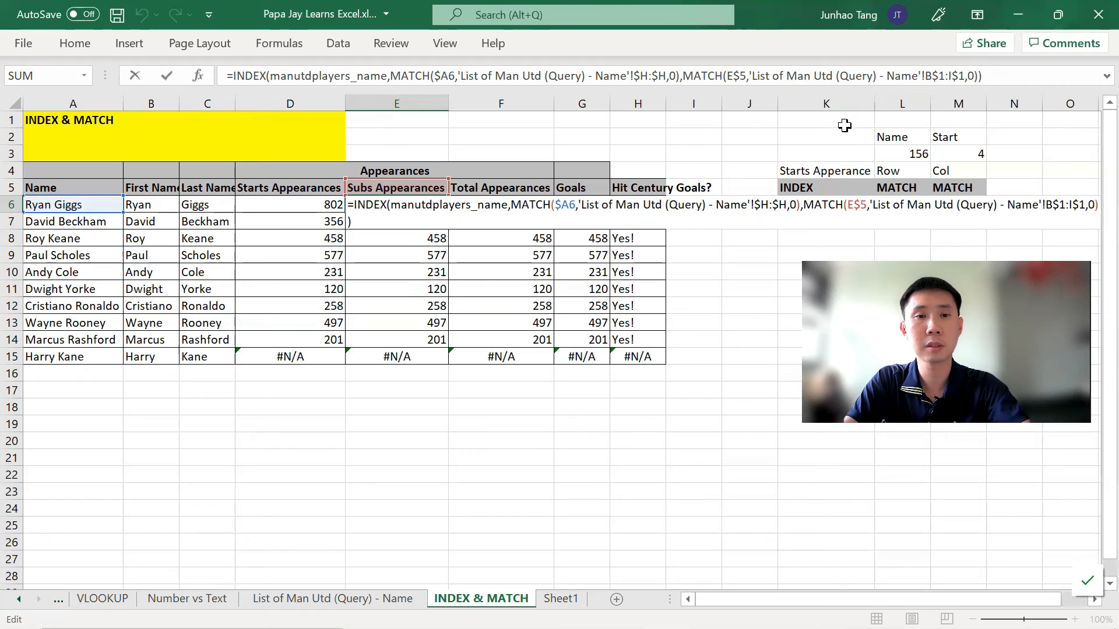
{"action": "key", "text": "ctrl+Return"}
{"action": "key", "text": "ctrl+Page_Up"}
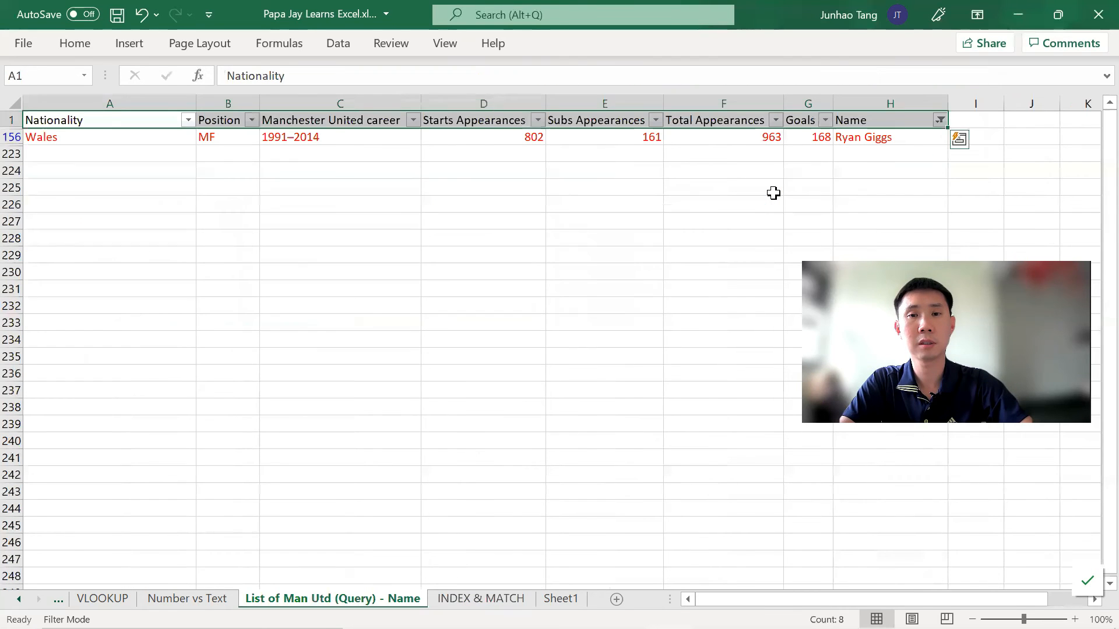
{"action": "key", "text": "Down"}
{"action": "key", "text": "ctrl+Page_Down"}
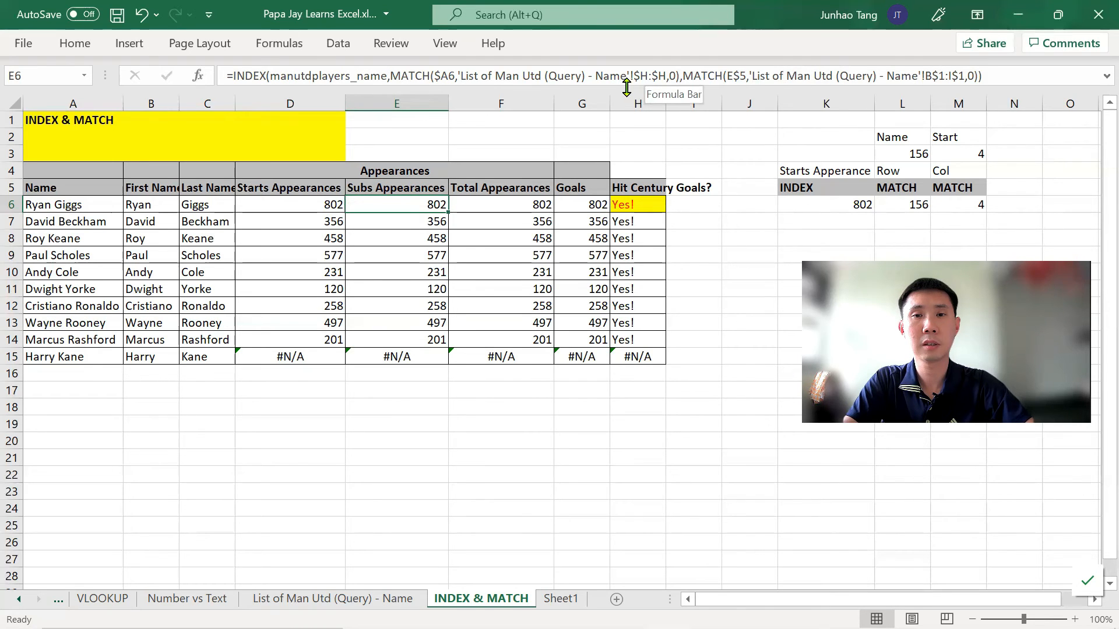
Enlarge the formula bar and examine the row and column MATCH arguments of the E6 formula.
{"action": "left_click_drag", "start_coordinate": [629, 89], "coordinate": [632, 109]}
{"action": "left_click", "coordinate": [759, 77]}
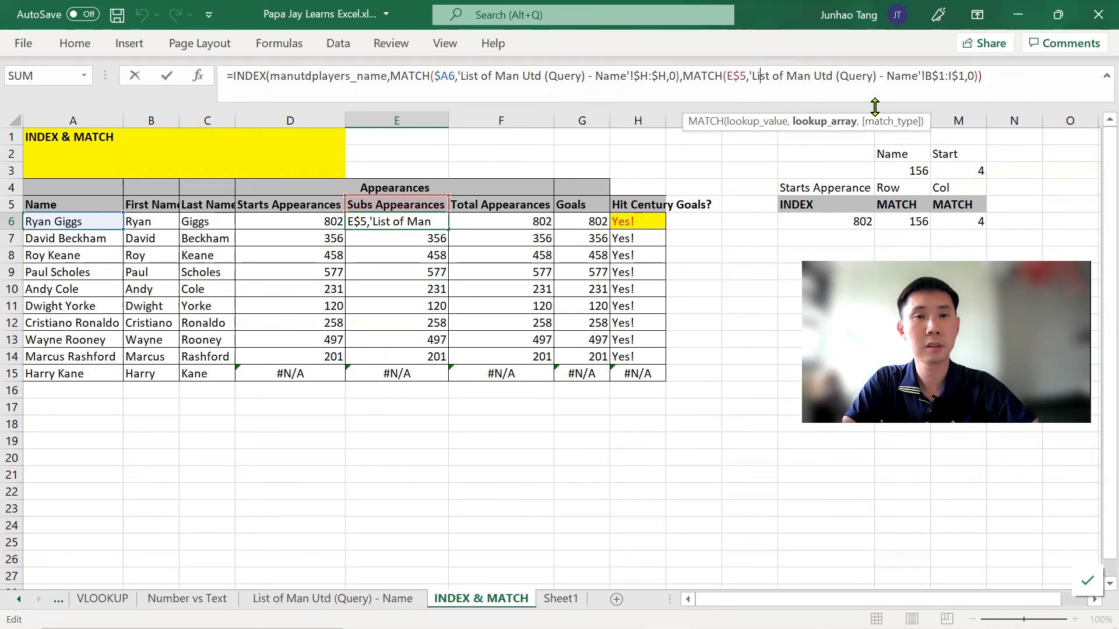
{"action": "key", "text": "Tab"}
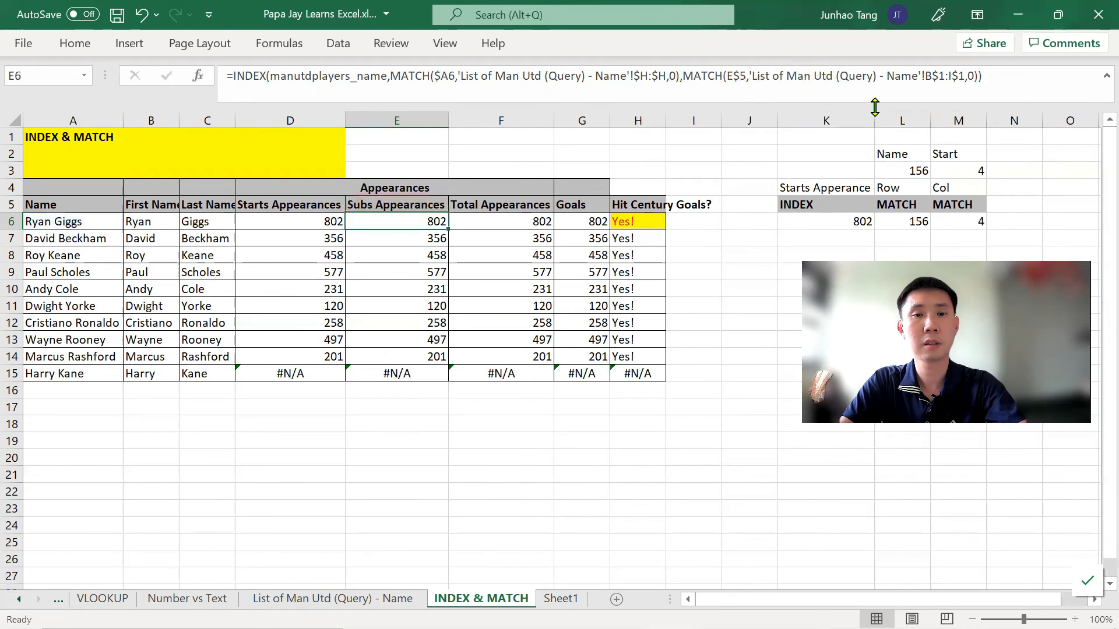
{"action": "key", "text": "ctrl+Page_Up"}
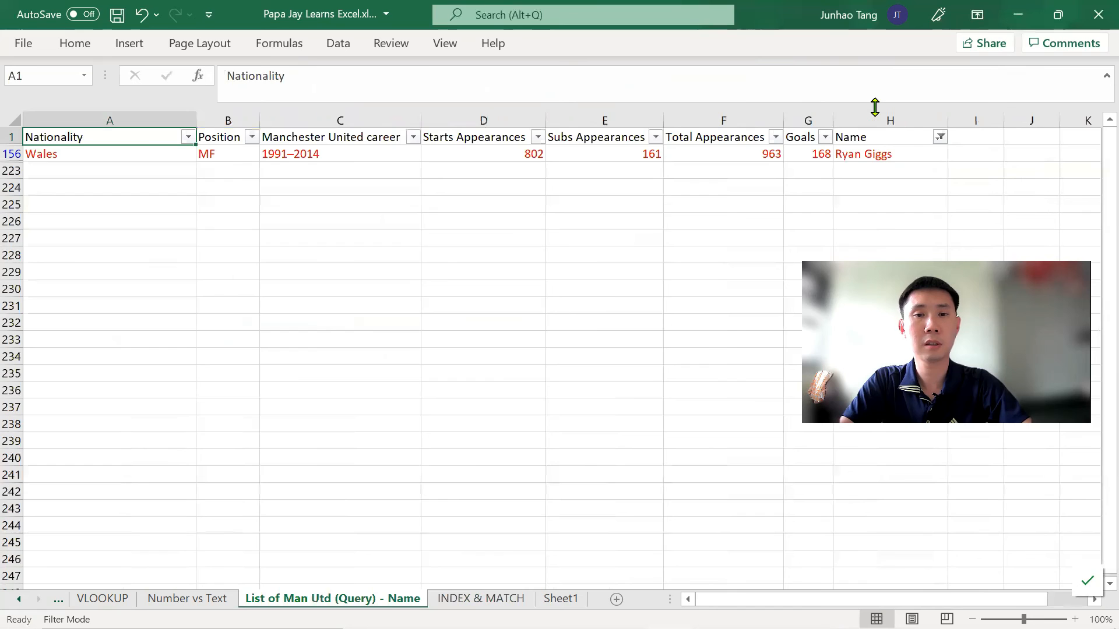
{"action": "key", "text": "ctrl+Page_Down"}
{"action": "key", "text": "Left"}
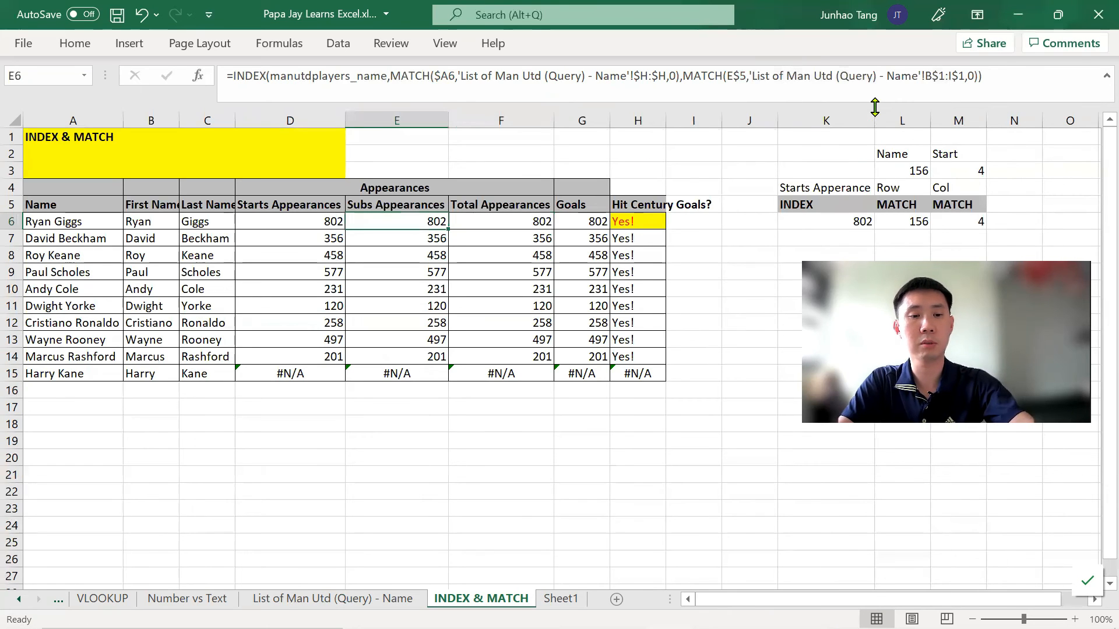
{"action": "key", "text": "F2"}
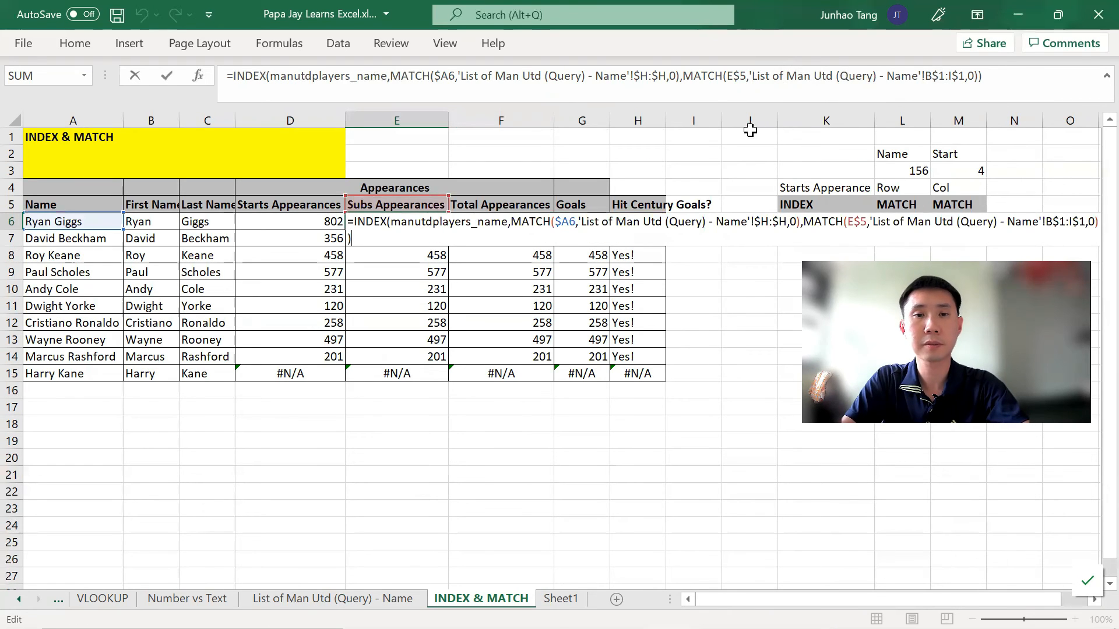
{"action": "key", "text": "Escape"}
{"action": "left_click", "coordinate": [697, 85]}
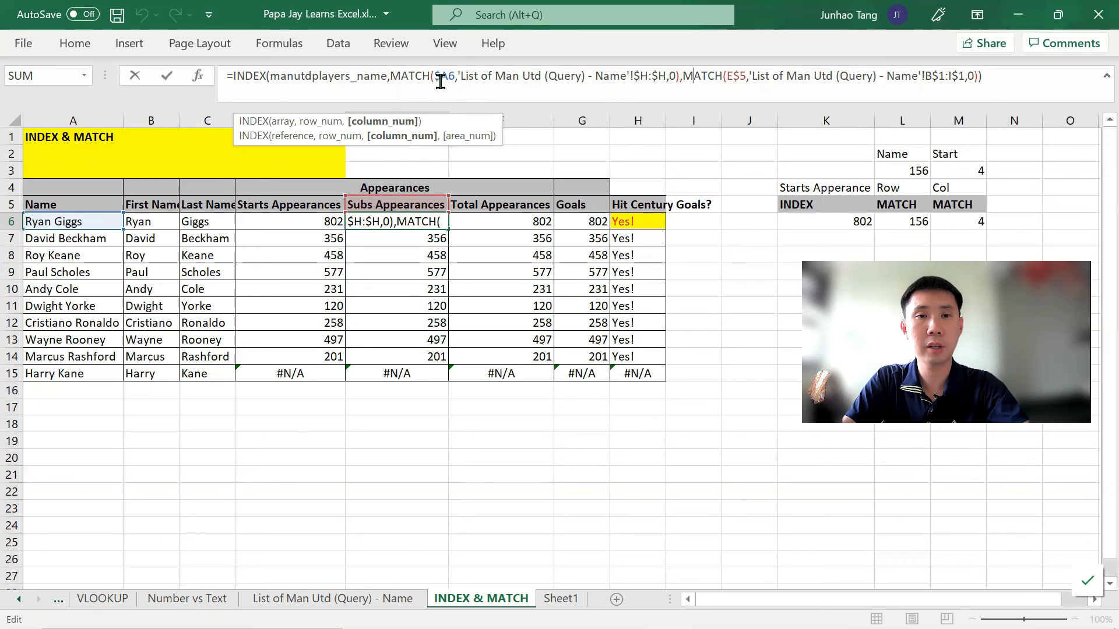
{"action": "left_click_drag", "start_coordinate": [441, 79], "coordinate": [448, 80]}
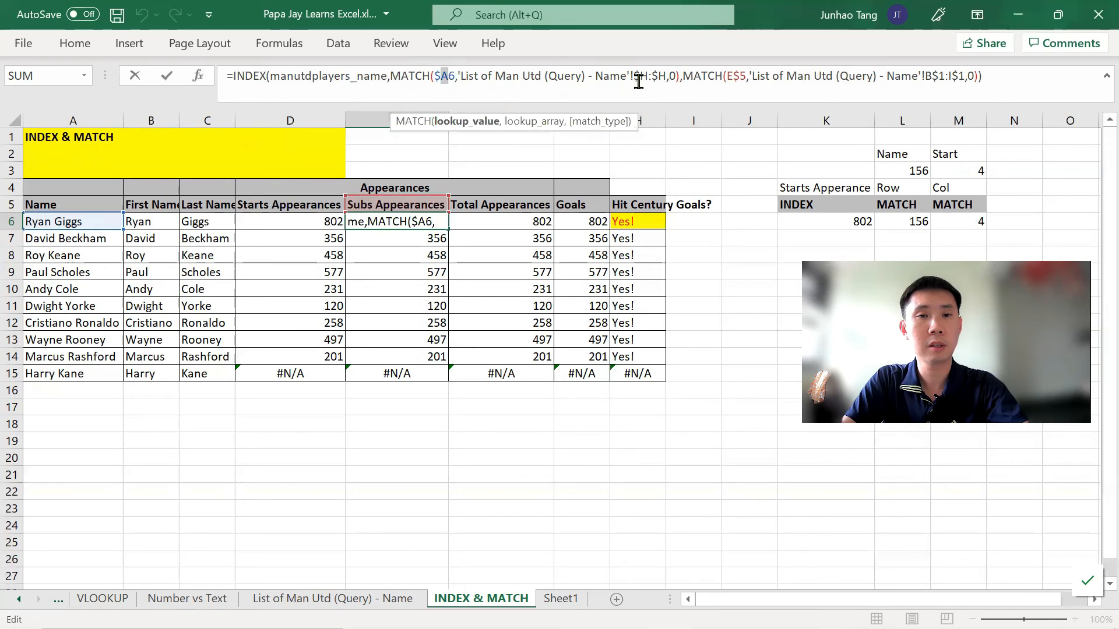
{"action": "left_click", "coordinate": [669, 79]}
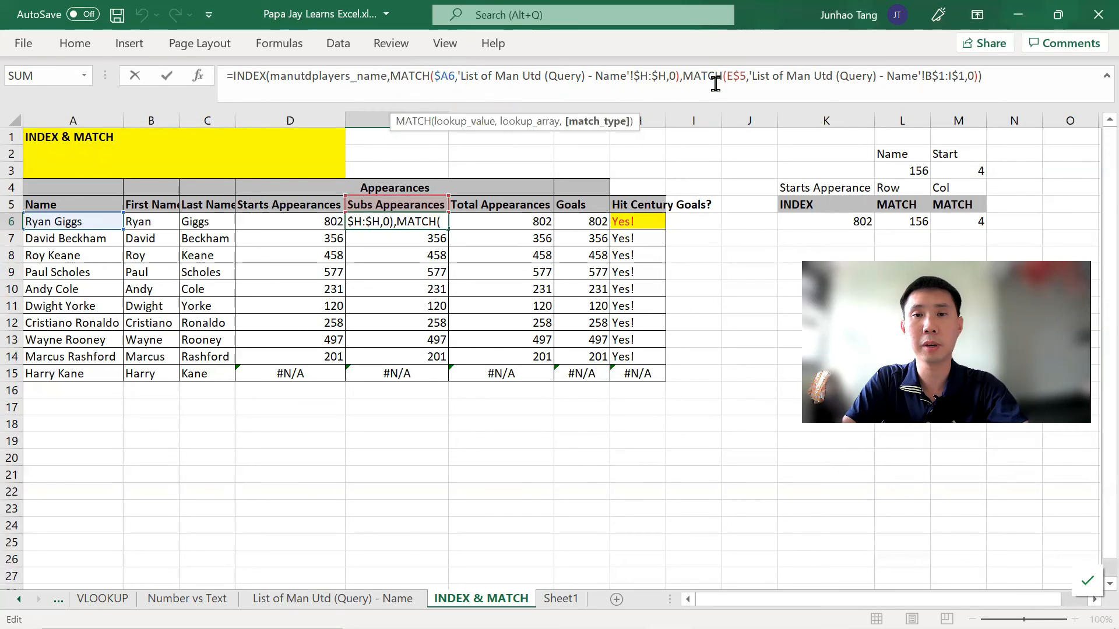
{"action": "left_click", "coordinate": [710, 79]}
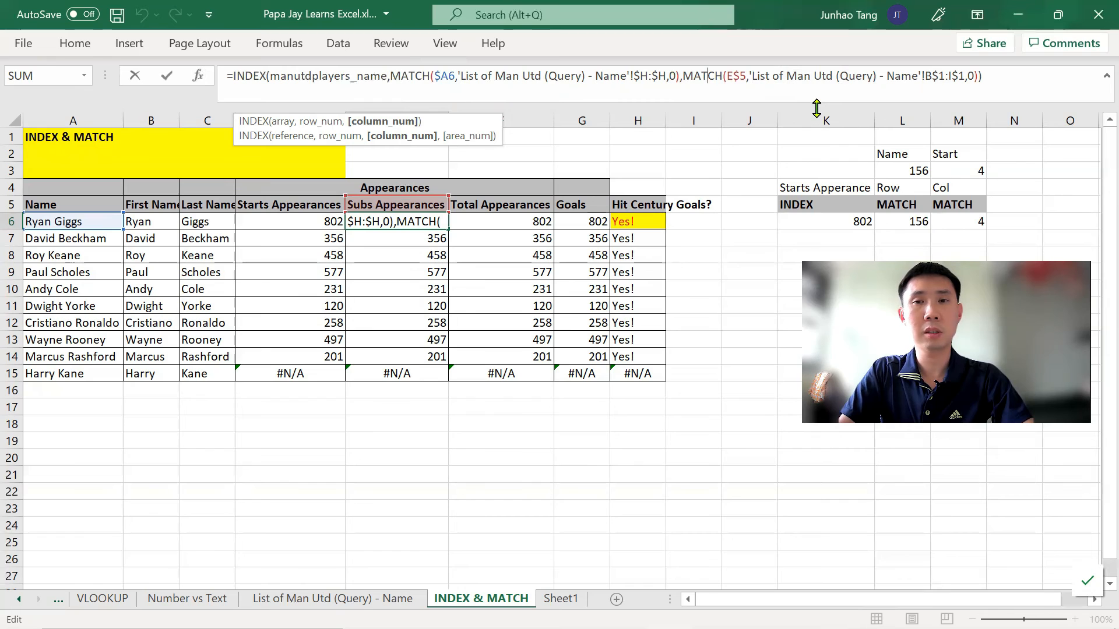
Copy the column MATCH part, MATCH(E$5,'List of Man Utd (Query) - Name'!B$1:I$1,0), from the E6 formula into cell E2.
{"action": "key", "text": "Left"}
{"action": "key", "text": "Left"}
{"action": "key", "text": "Left"}
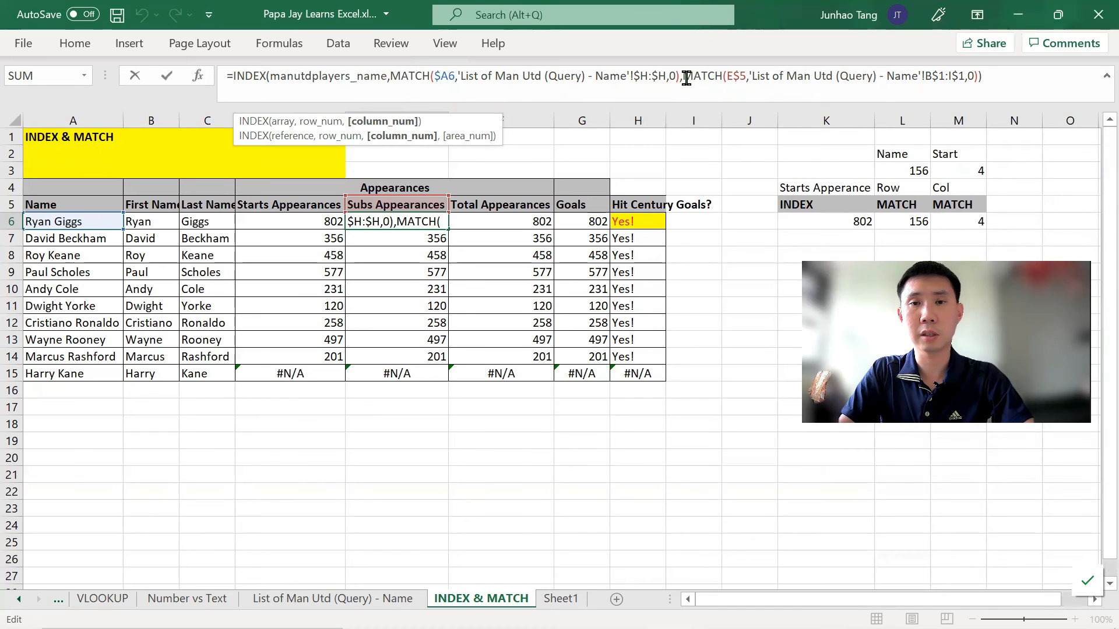
{"action": "key", "text": "shift+Right"}
{"action": "key", "text": "shift+Right"}
{"action": "key", "text": "shift+Right"}
{"action": "key", "text": "shift+Right"}
{"action": "key", "text": "shift+Right"}
{"action": "key", "text": "shift+Right"}
{"action": "key", "text": "shift+Right"}
{"action": "key", "text": "shift+Right"}
{"action": "key", "text": "shift+Right"}
{"action": "key", "text": "shift+Right"}
{"action": "key", "text": "shift+Right"}
{"action": "key", "text": "shift+Right"}
{"action": "key", "text": "shift+Right"}
{"action": "key", "text": "shift+Right"}
{"action": "key", "text": "shift+Right"}
{"action": "key", "text": "shift+Right"}
{"action": "key", "text": "shift+Right"}
{"action": "key", "text": "shift+Right"}
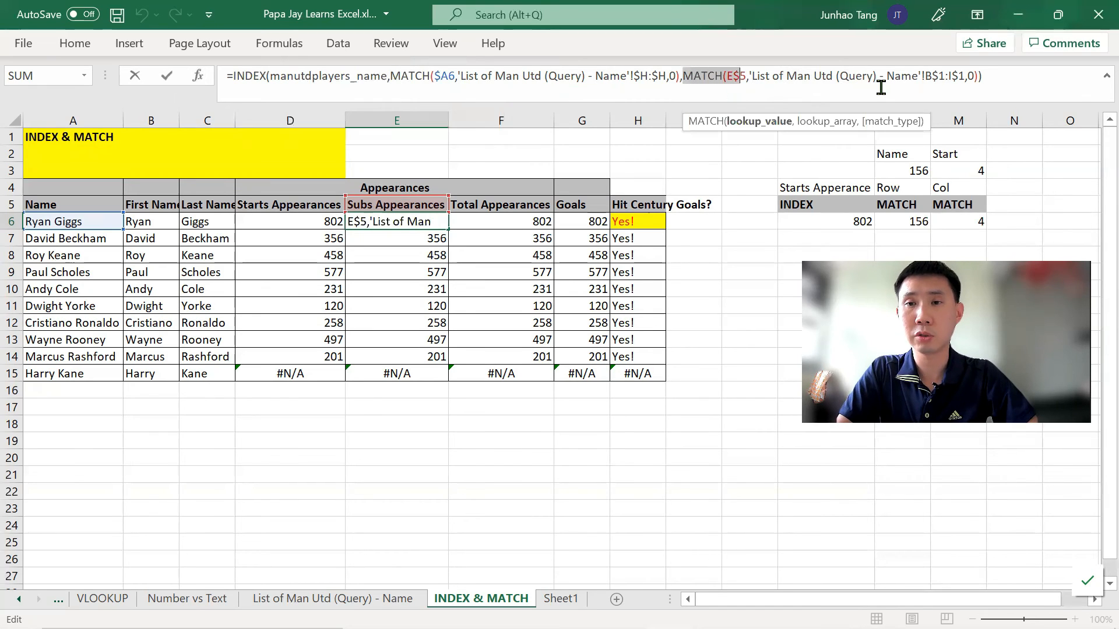
{"action": "key", "text": "shift+Right"}
{"action": "key", "text": "shift+Right"}
{"action": "key", "text": "shift+Right"}
{"action": "key", "text": "shift+Right"}
{"action": "key", "text": "shift+Right"}
{"action": "key", "text": "shift+Right"}
{"action": "key", "text": "shift+Right"}
{"action": "key", "text": "shift+Right"}
{"action": "key", "text": "shift+Right"}
{"action": "key", "text": "shift+Right"}
{"action": "key", "text": "shift+Right"}
{"action": "key", "text": "shift+Right"}
{"action": "key", "text": "shift+Right"}
{"action": "key", "text": "shift+Right"}
{"action": "key", "text": "shift+Right"}
{"action": "key", "text": "shift+Right"}
{"action": "key", "text": "shift+Right"}
{"action": "key", "text": "shift+Right"}
{"action": "key", "text": "shift+Right"}
{"action": "key", "text": "shift+Right"}
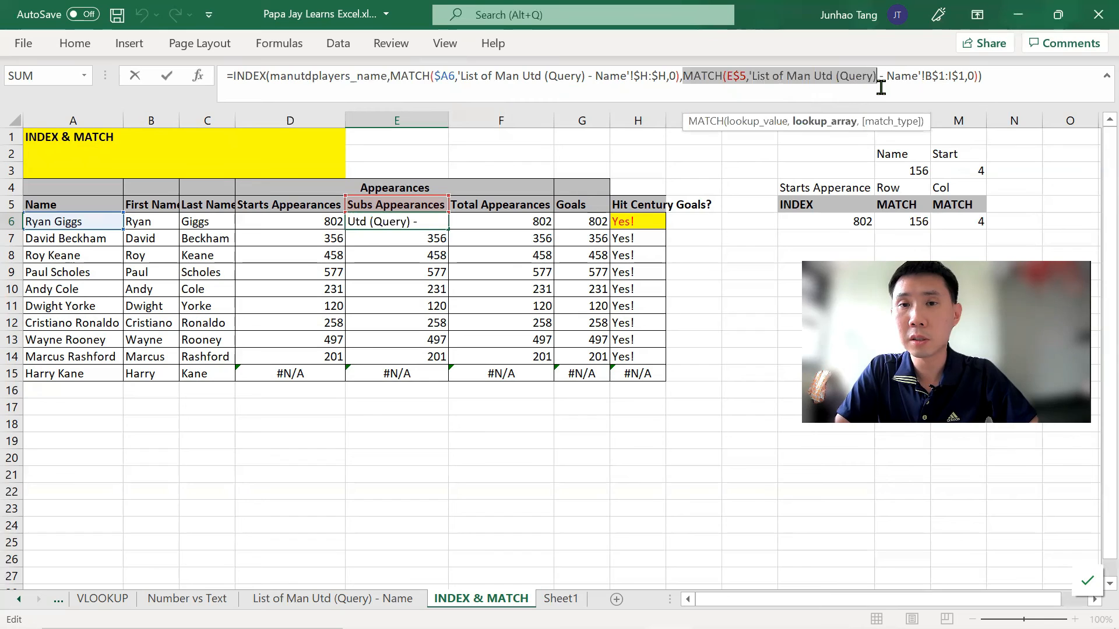
{"action": "key", "text": "shift+Right"}
{"action": "key", "text": "shift+Right"}
{"action": "key", "text": "shift+Right"}
{"action": "key", "text": "ctrl+c"}
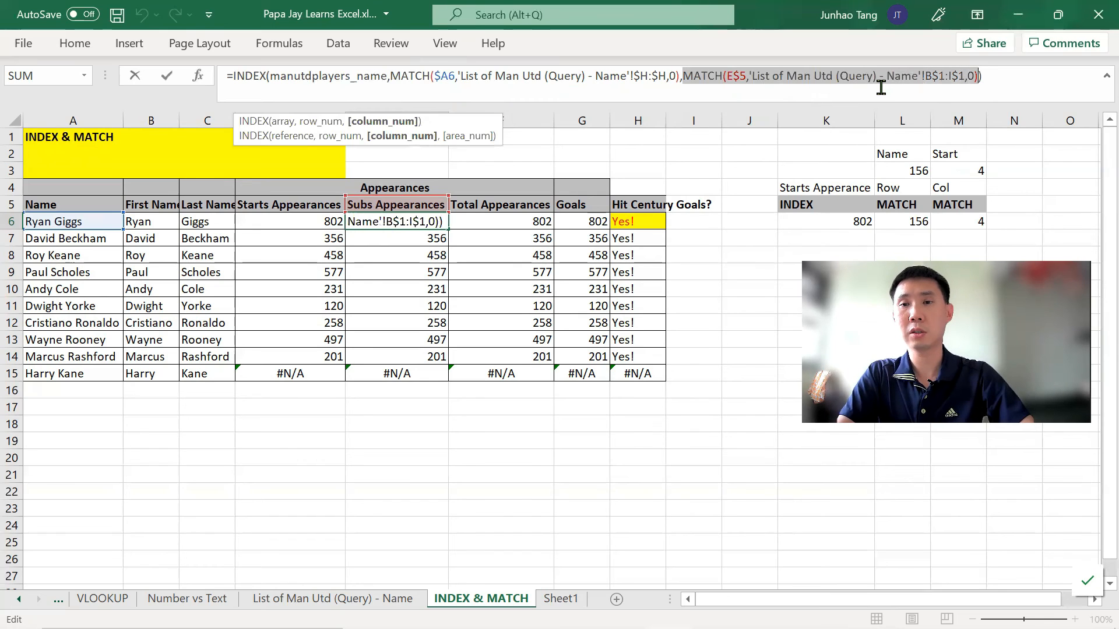
{"action": "key", "text": "Tab"}
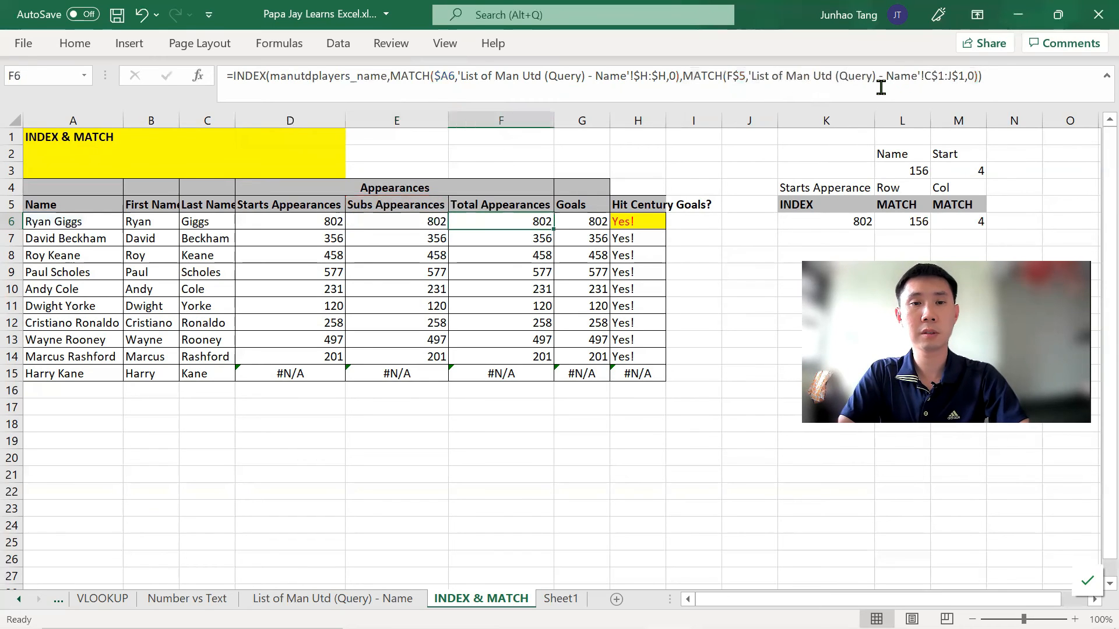
{"action": "key", "text": "Up"}
{"action": "key", "text": "Up"}
{"action": "key", "text": "Up"}
{"action": "key", "text": "Left"}
{"action": "key", "text": "Up"}
{"action": "key", "text": "ctrl+v"}
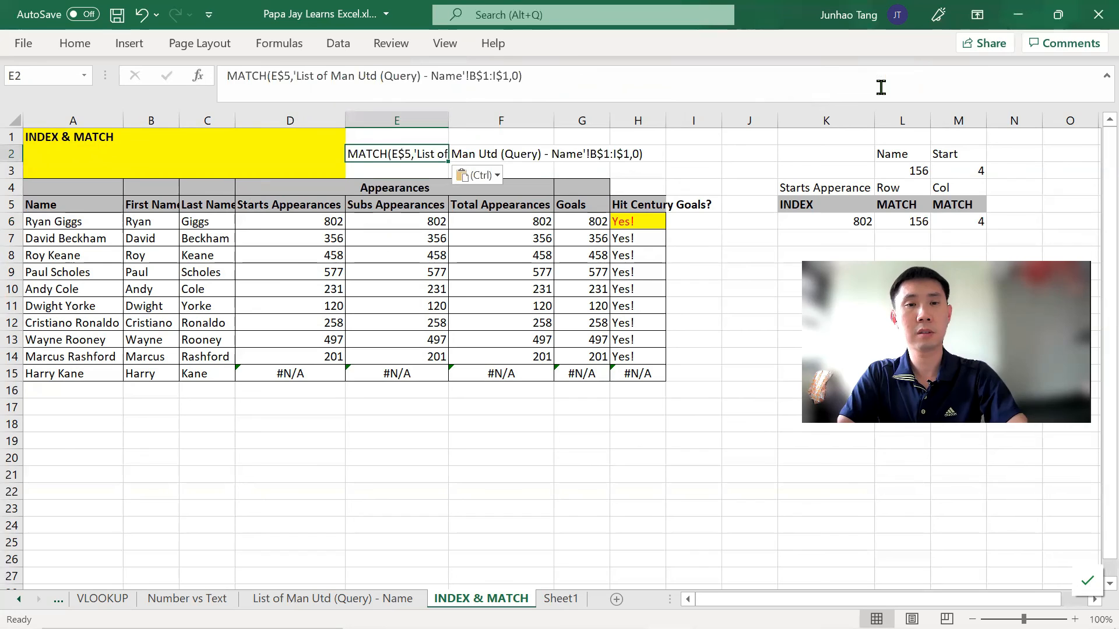
Turn the MATCH text in E2 into a working formula by adding an equals sign in front, and review its references.
{"action": "key", "text": "F2"}
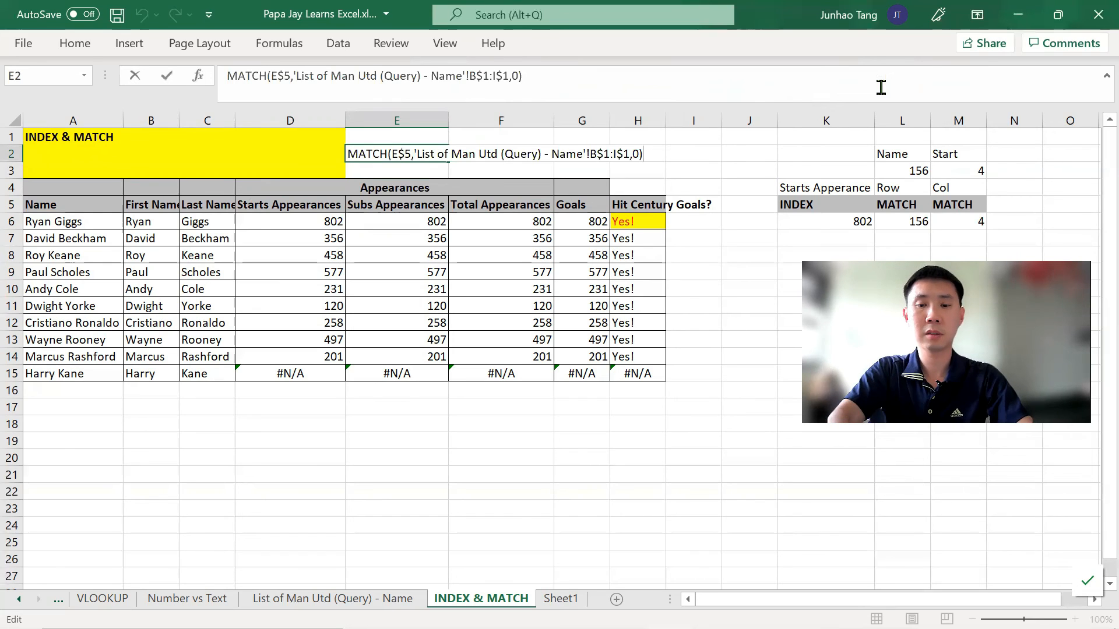
{"action": "type", "text": "="}
{"action": "key", "text": "ctrl+Return"}
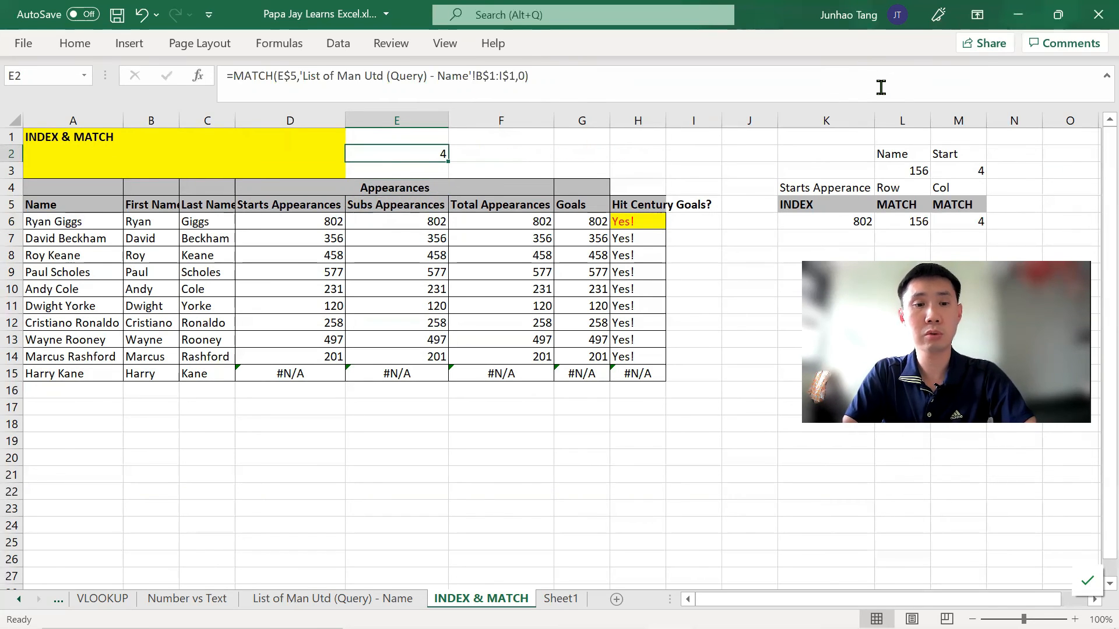
{"action": "key", "text": "F2"}
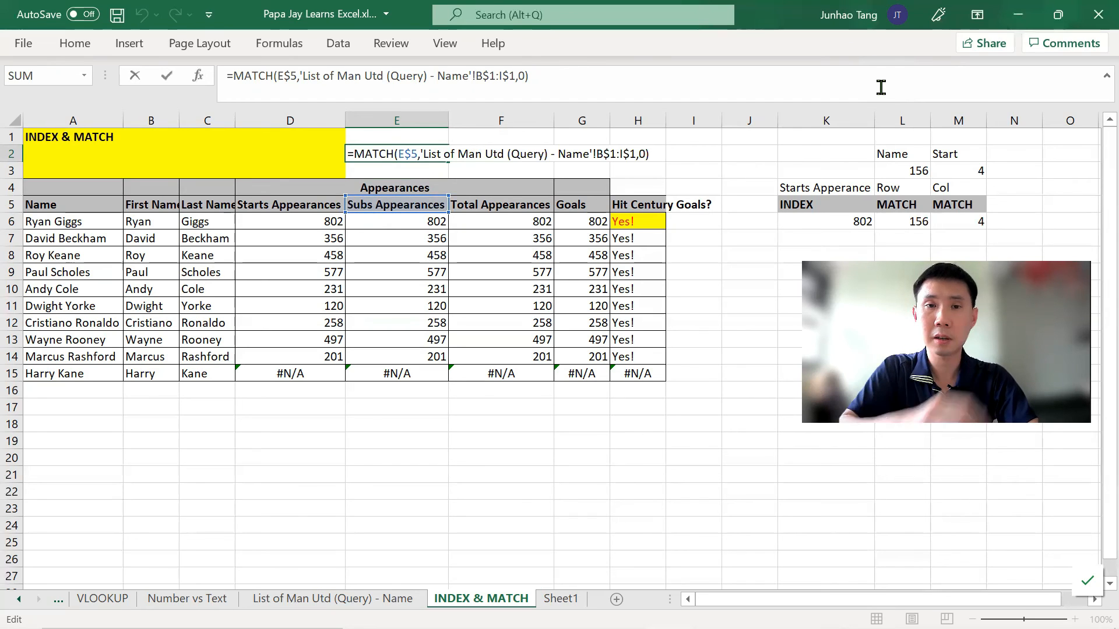
{"action": "key", "text": "Escape"}
Commit the MATCH formula in E2 and compare the header lookup arrays of the D6 and E6 formulas.
{"action": "key", "text": "Left"}
{"action": "key", "text": "Down"}
{"action": "key", "text": "Down"}
{"action": "key", "text": "Down"}
{"action": "key", "text": "Down"}
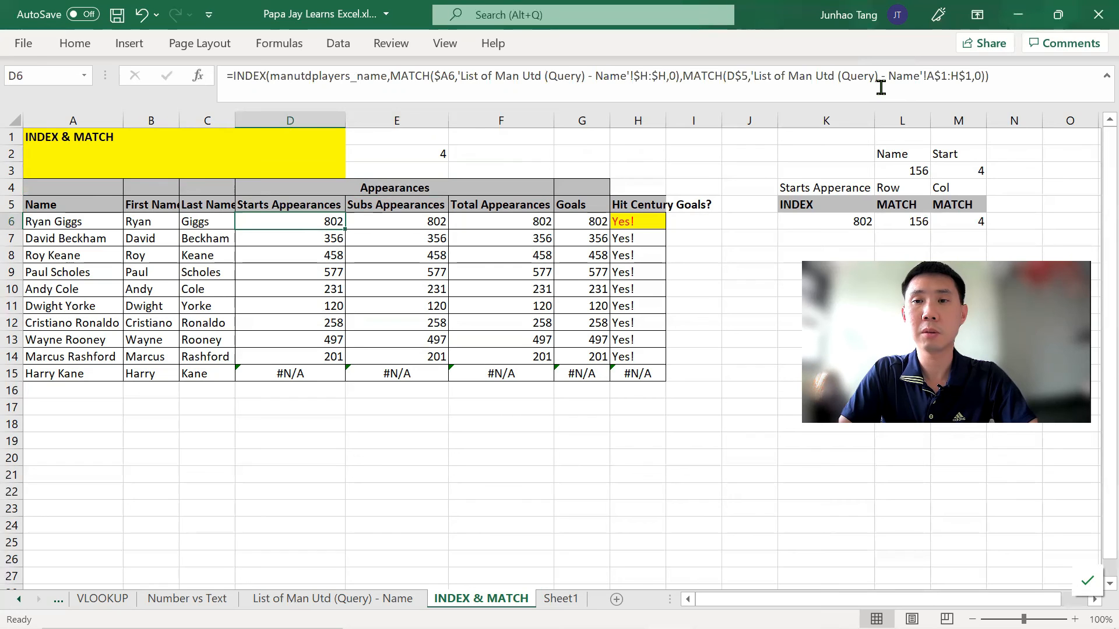
{"action": "key", "text": "Right"}
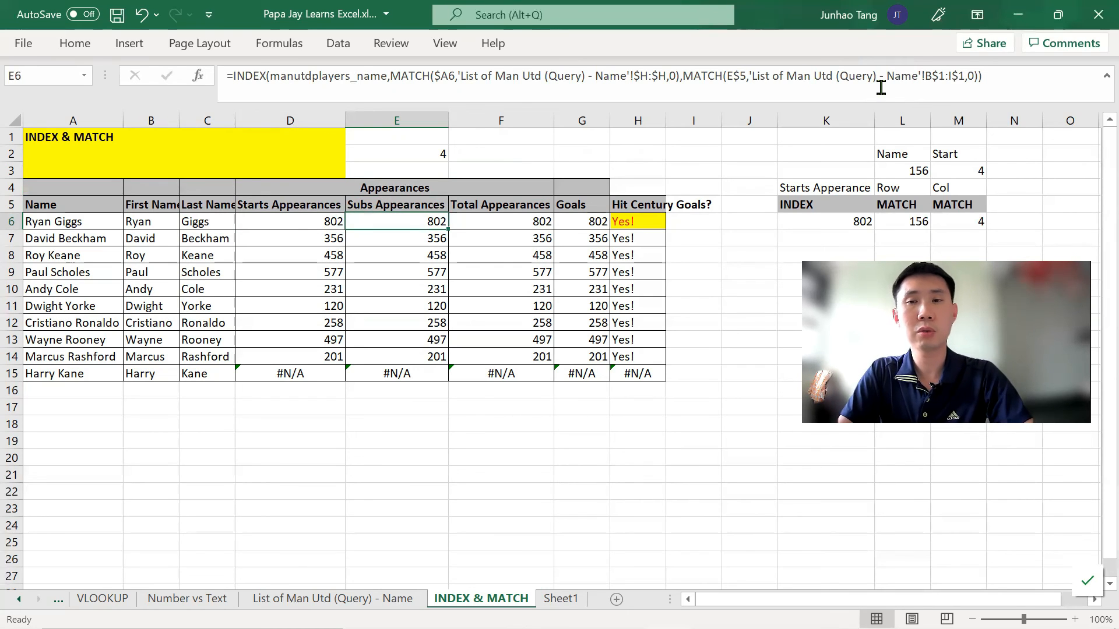
Anchor the starting column of the header lookup array in the E6 formula as $B$1.
{"action": "key", "text": "F2"}
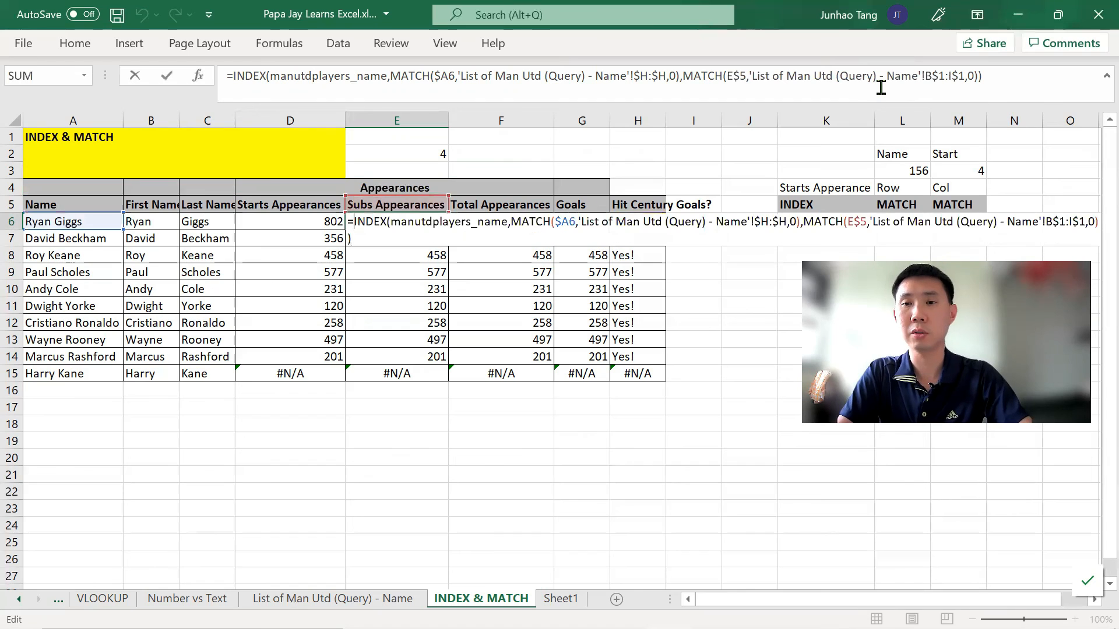
{"action": "key", "text": "Left"}
{"action": "key", "text": "Left"}
{"action": "key", "text": "Left"}
{"action": "key", "text": "Left"}
{"action": "key", "text": "Left"}
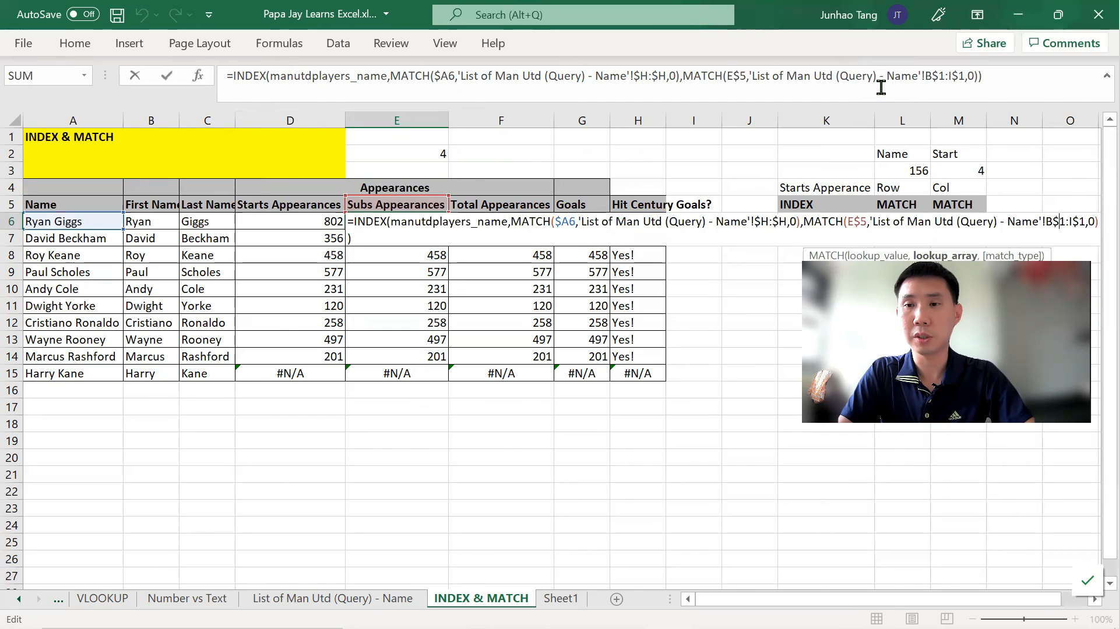
{"action": "key", "text": "Left"}
{"action": "key", "text": "Left"}
{"action": "type", "text": "$"}
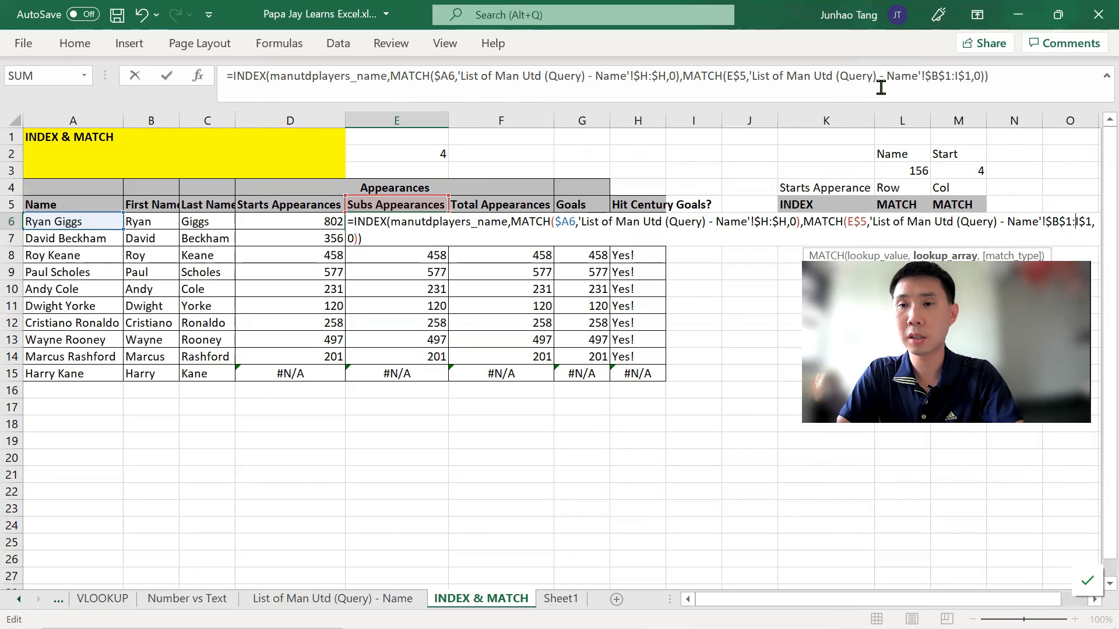
{"action": "key", "text": "shift+Tab"}
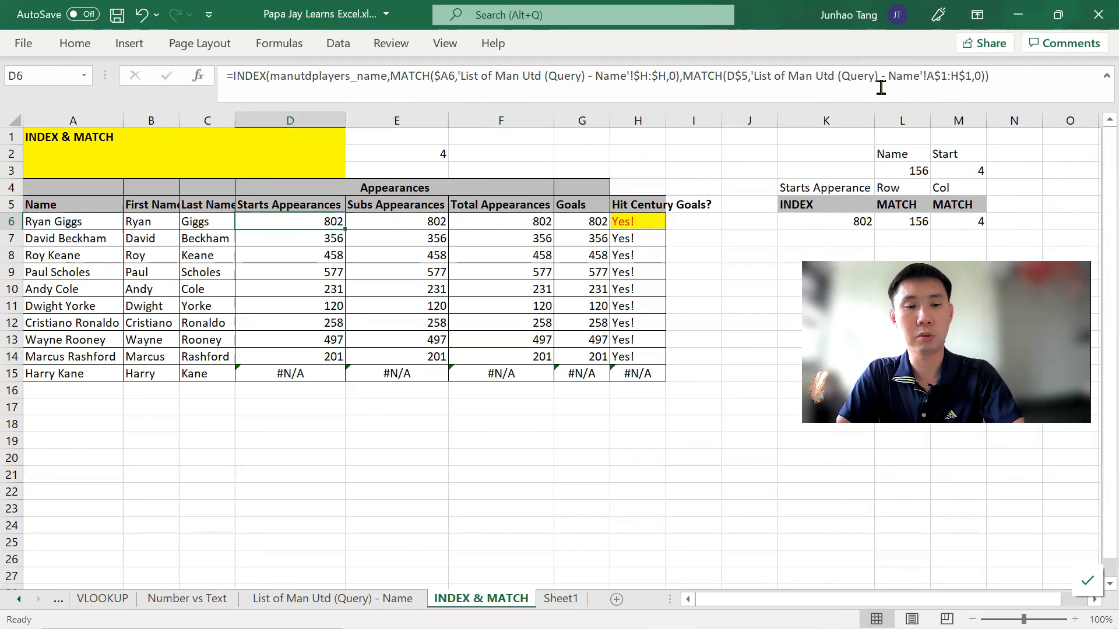
Change the header lookup array in the D6 formula to the fully absolute range 'List of Man Utd (Query) - Name'!$A$1:$H$1.
{"action": "key", "text": "F2"}
{"action": "key", "text": "Left"}
{"action": "key", "text": "Left"}
{"action": "key", "text": "Left"}
{"action": "key", "text": "Left"}
{"action": "key", "text": "Left"}
{"action": "key", "text": "Left"}
{"action": "key", "text": "Left"}
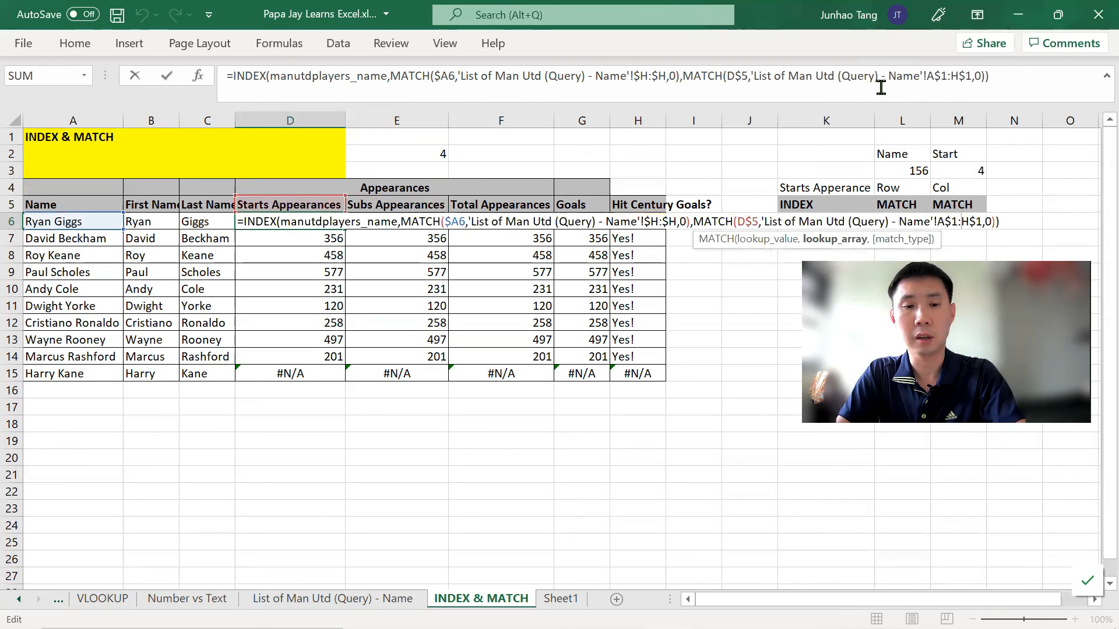
{"action": "type", "text": "$A"}
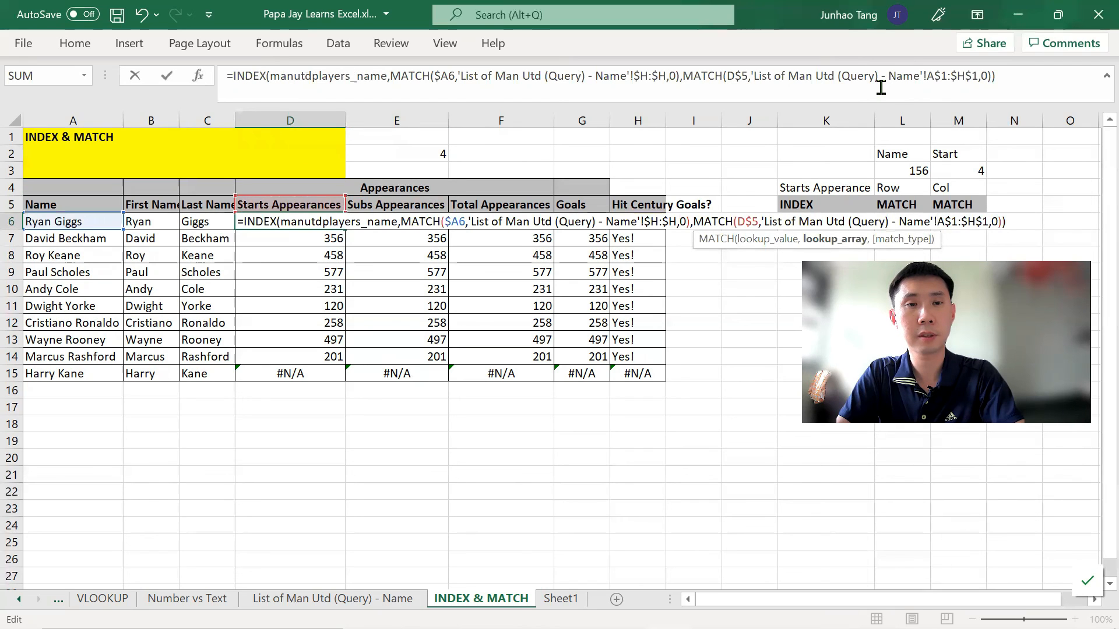
{"action": "type", "text": "$"}
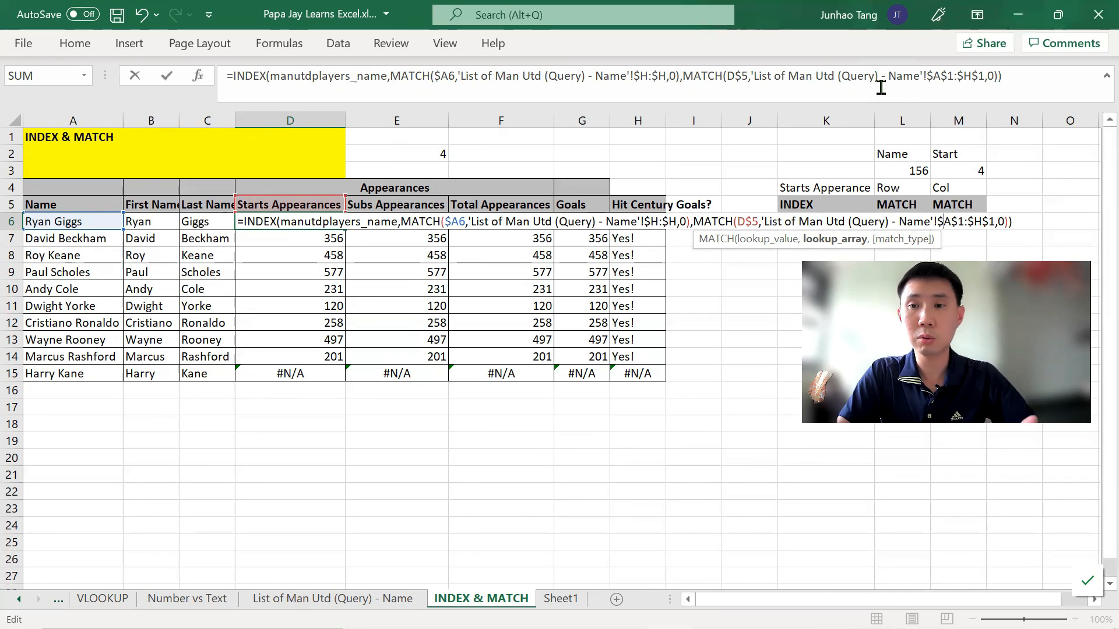
{"action": "key", "text": "Return"}
Copy the corrected D6 formula into all appearances and goals cells, D6:G15.
{"action": "key", "text": "Up"}
{"action": "key", "text": "ctrl+c"}
{"action": "key", "text": "shift+Right"}
{"action": "key", "text": "shift+Right"}
{"action": "key", "text": "shift+Right"}
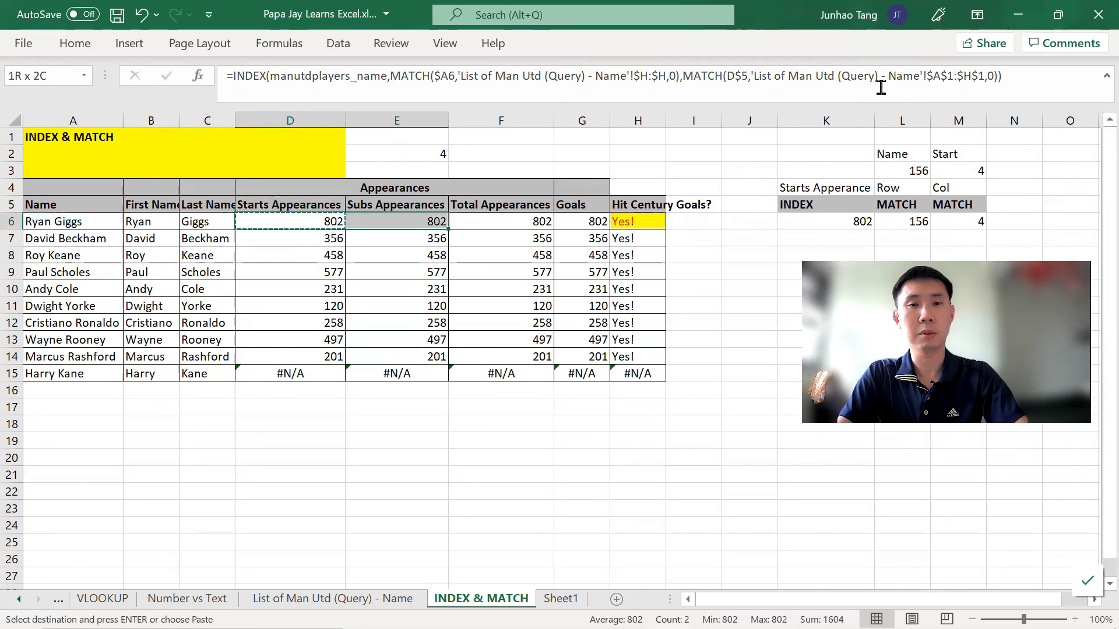
{"action": "key", "text": "ctrl+shift+Down"}
{"action": "key", "text": "ctrl+v"}
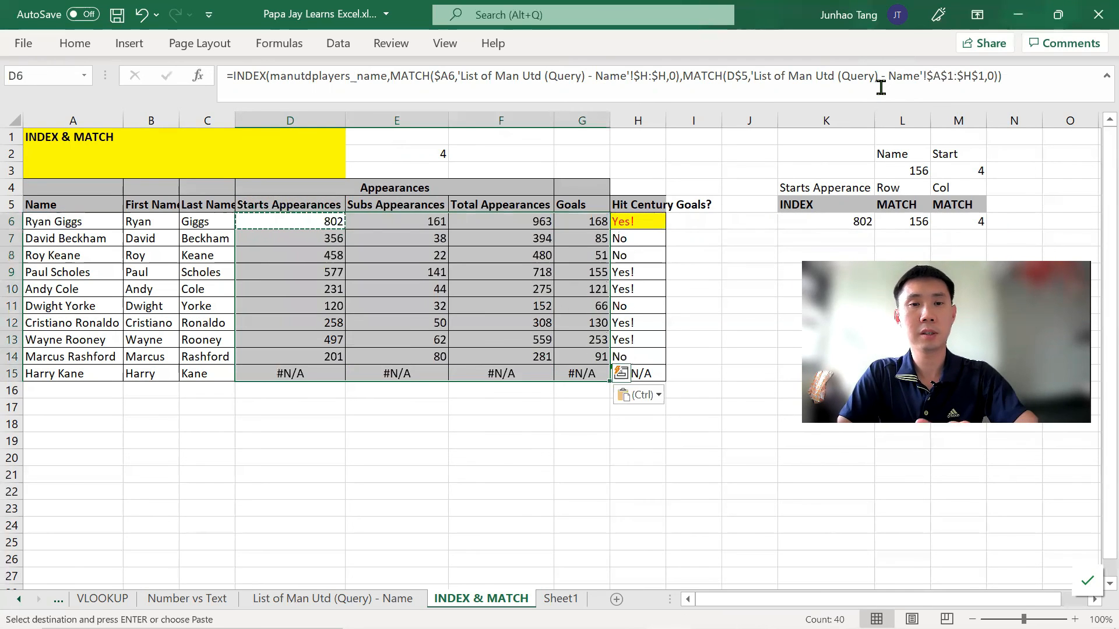
{"action": "key", "text": "Left"}
{"action": "key", "text": "Right"}
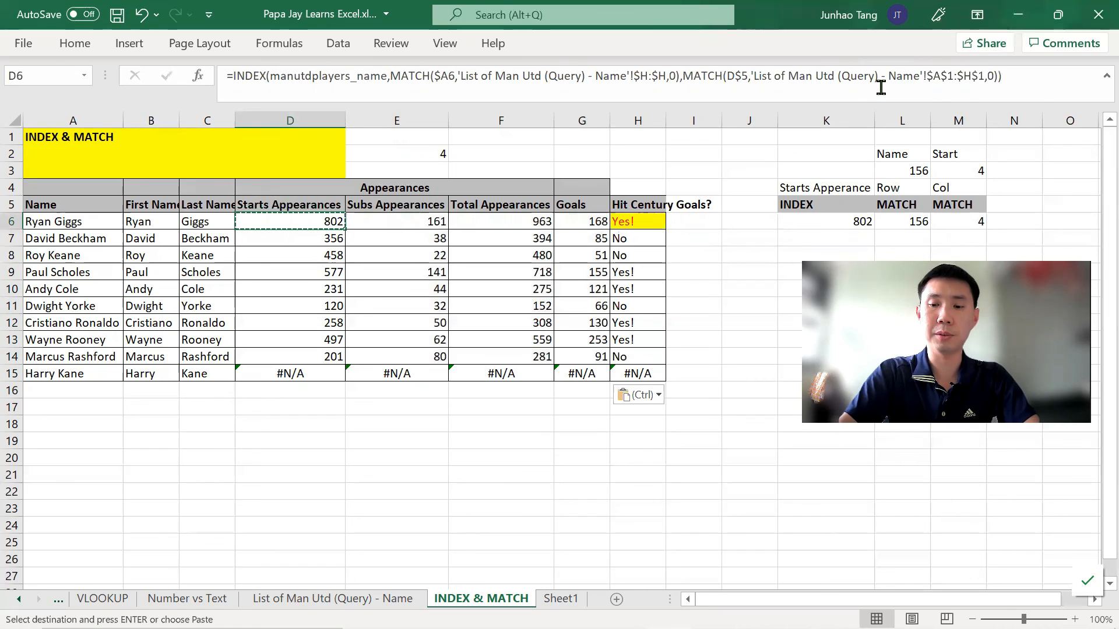
Check Ryan Giggs's Starts Appearances through Goals values on the List of Man Utd (Query) - Name sheet against the INDEX & MATCH results.
{"action": "key", "text": "ctrl+Page_Up"}
{"action": "key", "text": "Right"}
{"action": "key", "text": "Right"}
{"action": "key", "text": "Right"}
{"action": "key", "text": "Right"}
{"action": "key", "text": "Left"}
{"action": "key", "text": "Down"}
{"action": "key", "text": "shift+Right"}
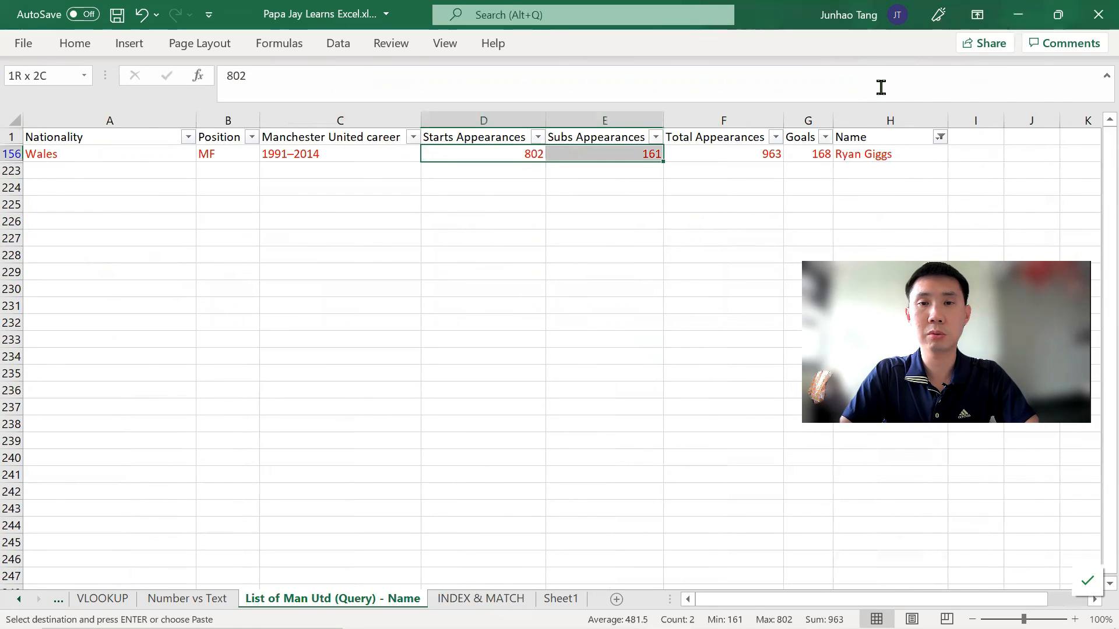
{"action": "key", "text": "shift+Right"}
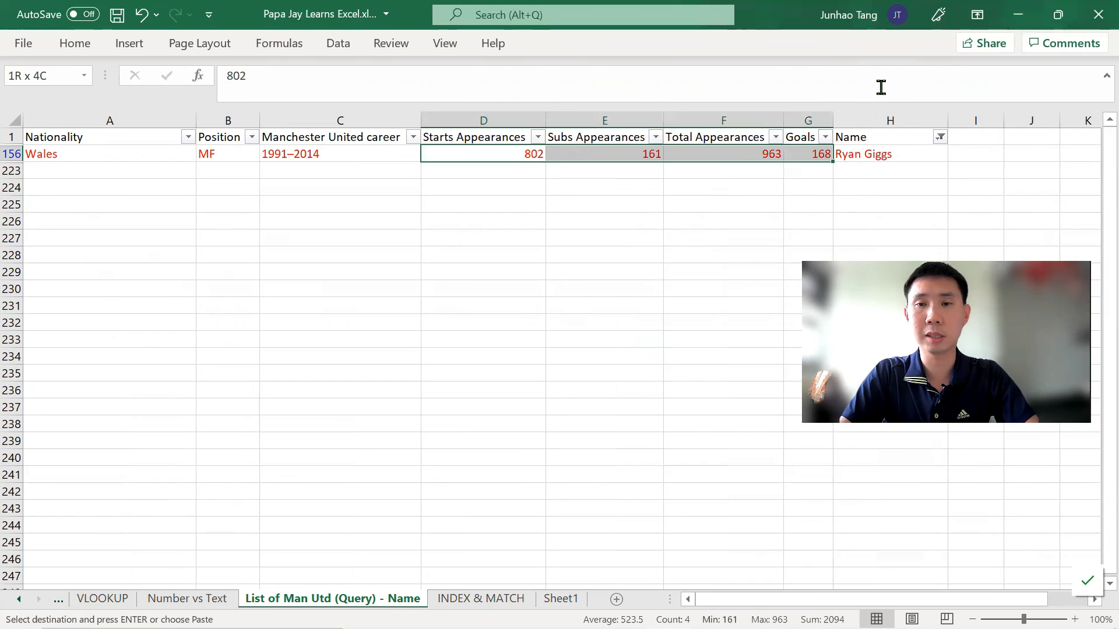
{"action": "key", "text": "ctrl+Page_Down"}
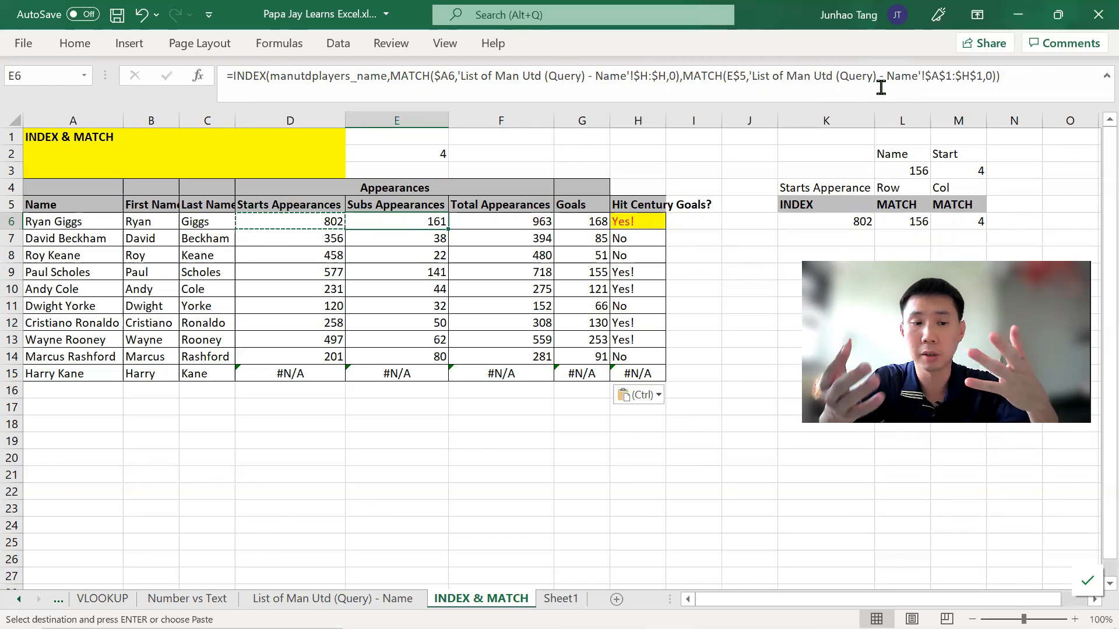
Delete the temporary MATCH formula from cell E2.
{"action": "key", "text": "Up"}
{"action": "key", "text": "Up"}
{"action": "key", "text": "Up"}
{"action": "key", "text": "Up"}
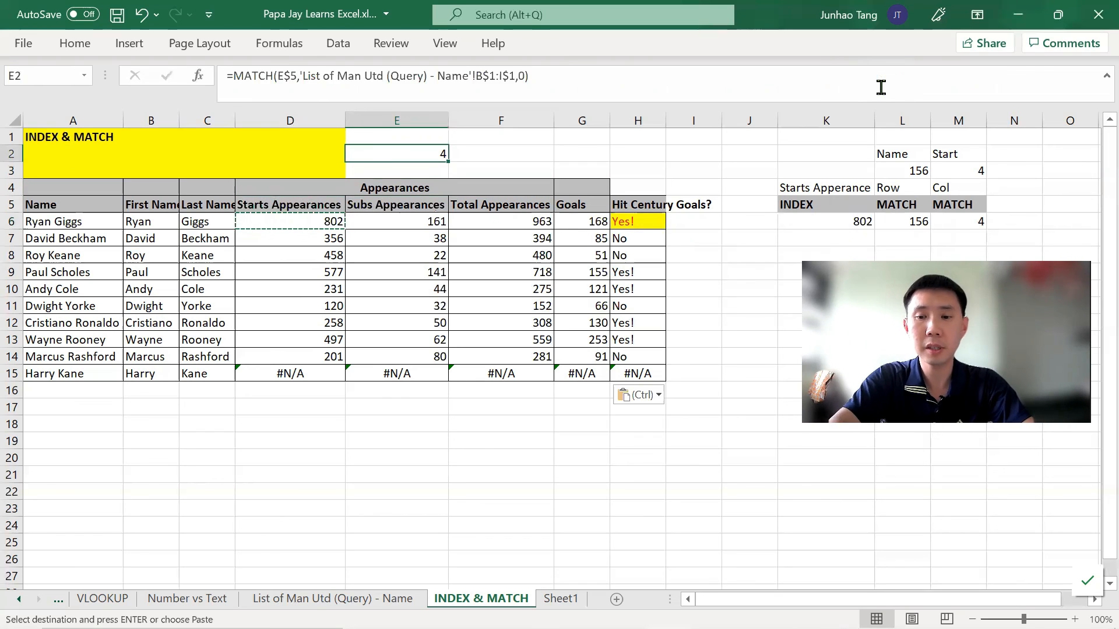
{"action": "key", "text": "Delete"}
{"action": "key", "text": "Down"}
{"action": "key", "text": "Down"}
{"action": "key", "text": "Down"}
{"action": "key", "text": "Down"}
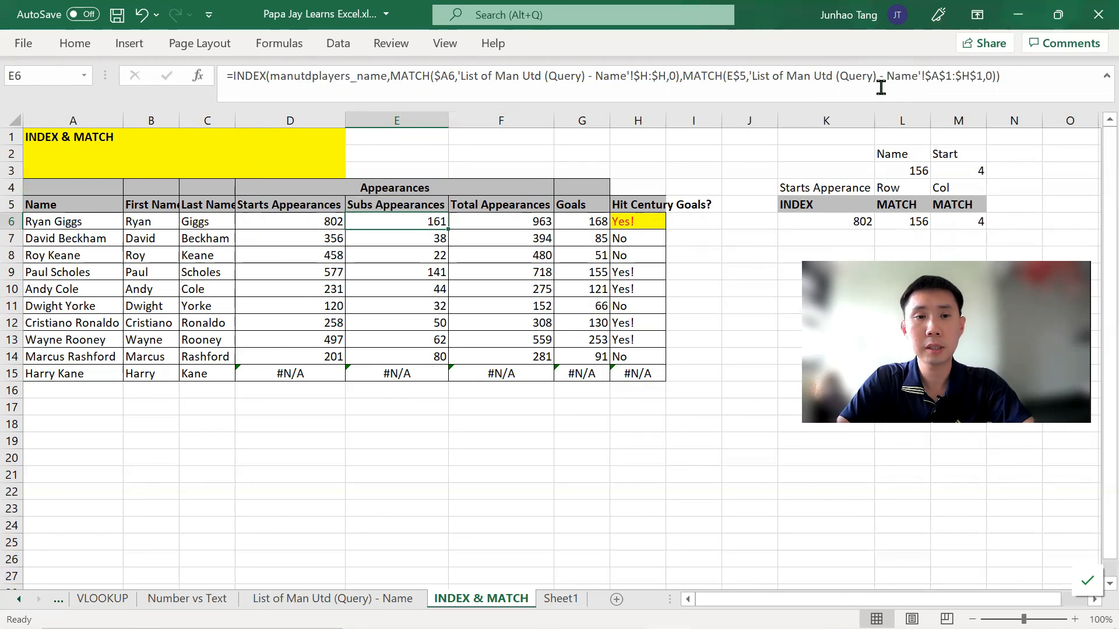
Review the Starts, Subs and Total Appearances results for the players from D6 downward.
{"action": "key", "text": "Down"}
{"action": "key", "text": "Left"}
{"action": "key", "text": "Up"}
{"action": "key", "text": "shift+Right"}
{"action": "key", "text": "shift+Right"}
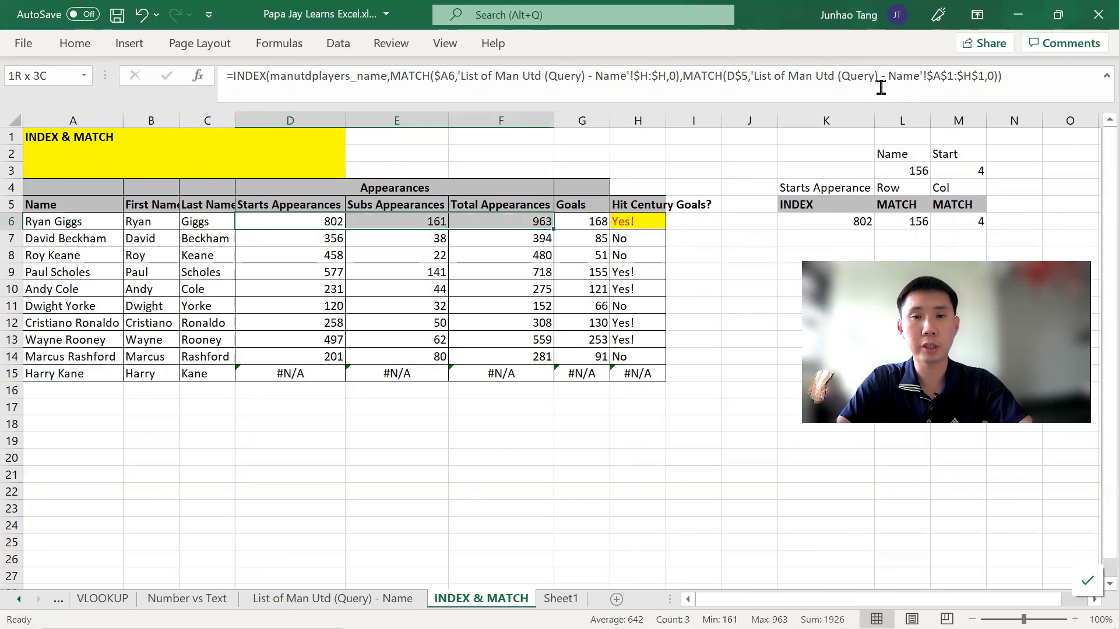
{"action": "key", "text": "shift+Down"}
{"action": "key", "text": "shift+Down"}
{"action": "key", "text": "shift+Down"}
{"action": "key", "text": "shift+Down"}
{"action": "key", "text": "shift+Down"}
{"action": "key", "text": "Down"}
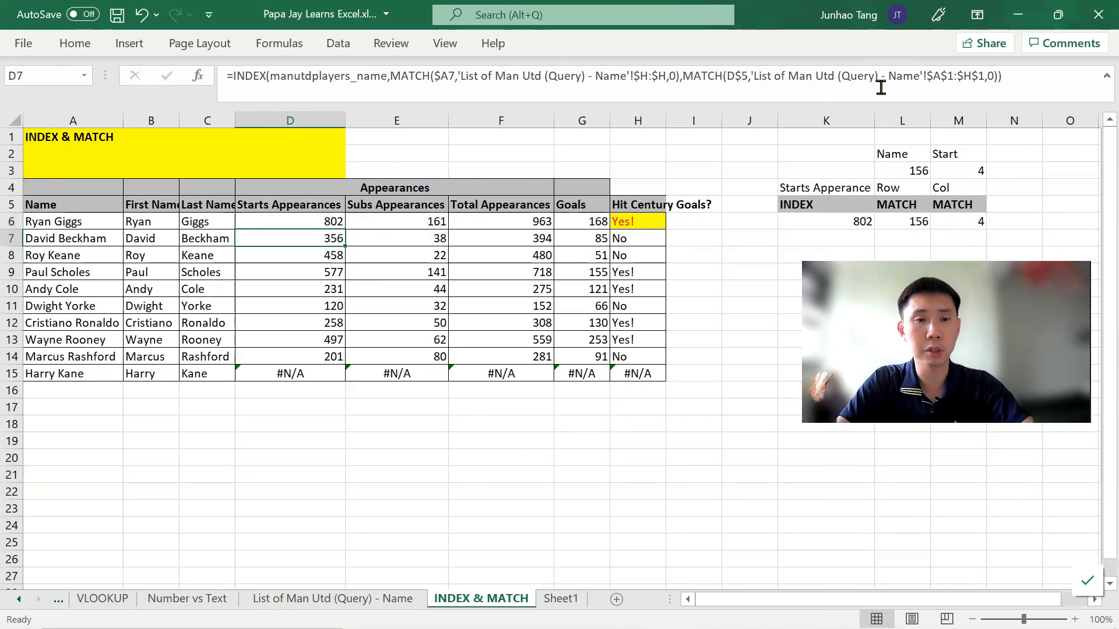
Highlight the appearances and goals results from Ryan Giggs to Marcus Rashford, D6:G14, to review them together.
{"action": "key", "text": "ctrl+Down"}
{"action": "key", "text": "Up"}
{"action": "key", "text": "shift+Up"}
{"action": "key", "text": "shift+Up"}
{"action": "key", "text": "shift+Up"}
{"action": "key", "text": "shift+Up"}
{"action": "key", "text": "shift+Up"}
{"action": "key", "text": "shift+Up"}
{"action": "key", "text": "shift+Up"}
{"action": "key", "text": "shift+Up"}
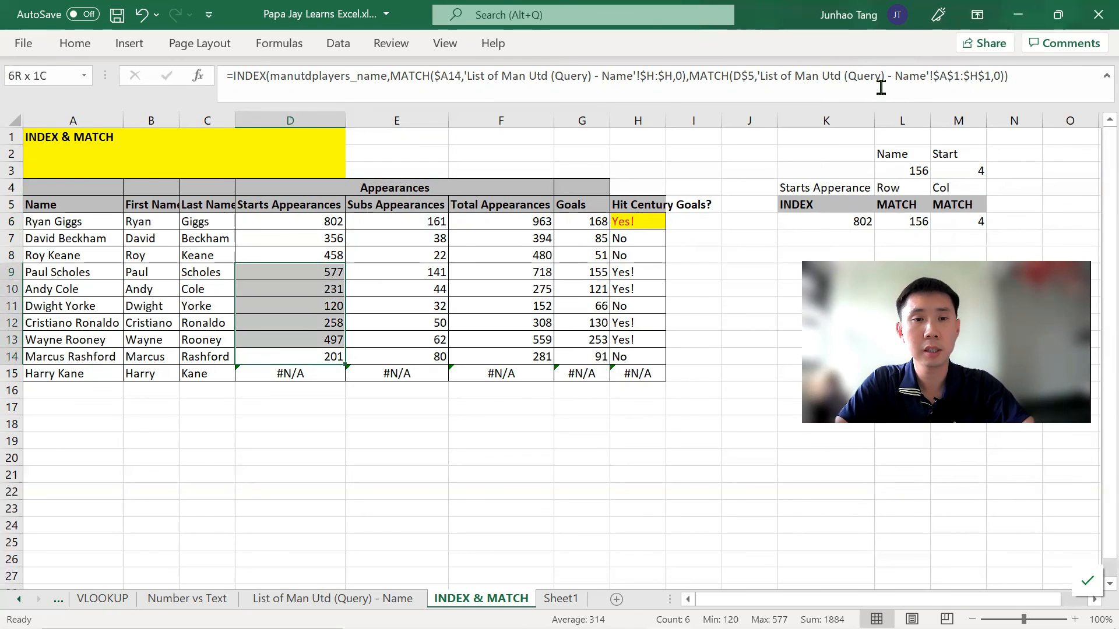
{"action": "key", "text": "shift+Right"}
{"action": "key", "text": "shift+Right"}
{"action": "key", "text": "shift+Right"}
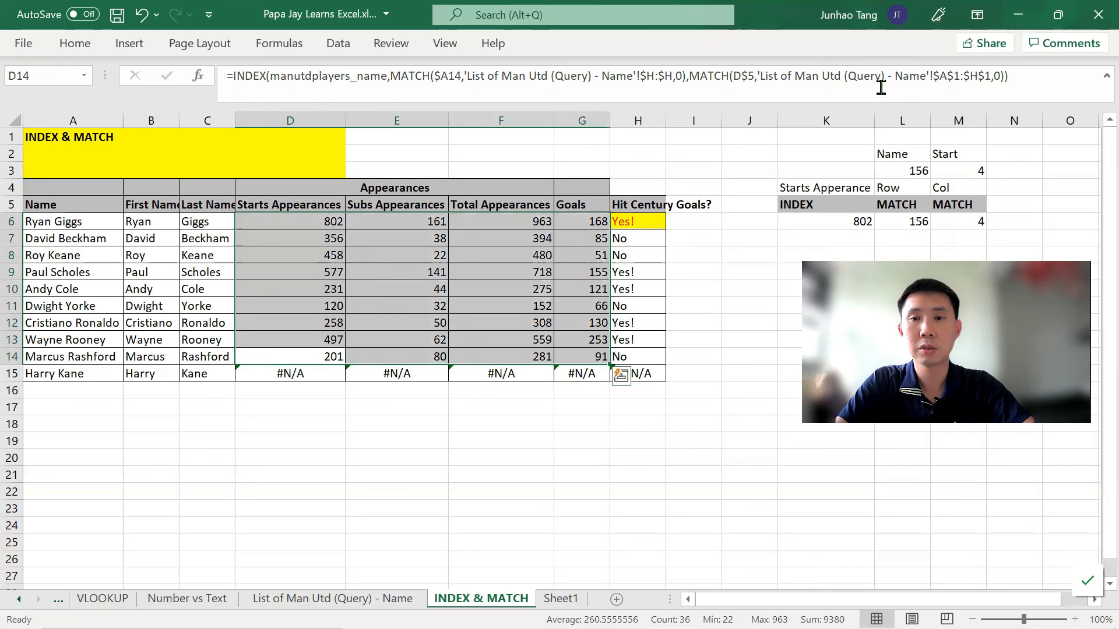